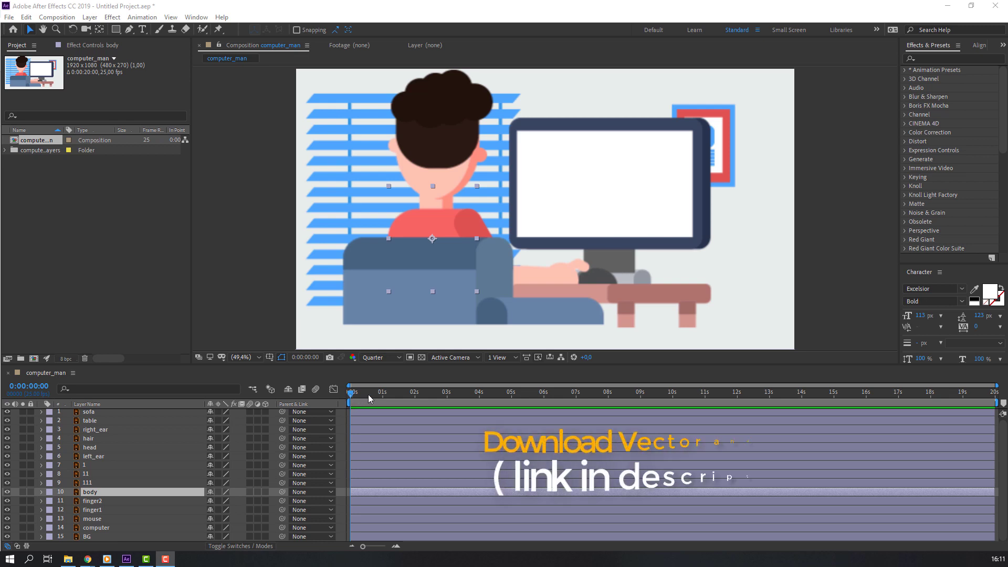
# Lock the BG, computer, sofa and table layers
pyautogui.click(273, 188)
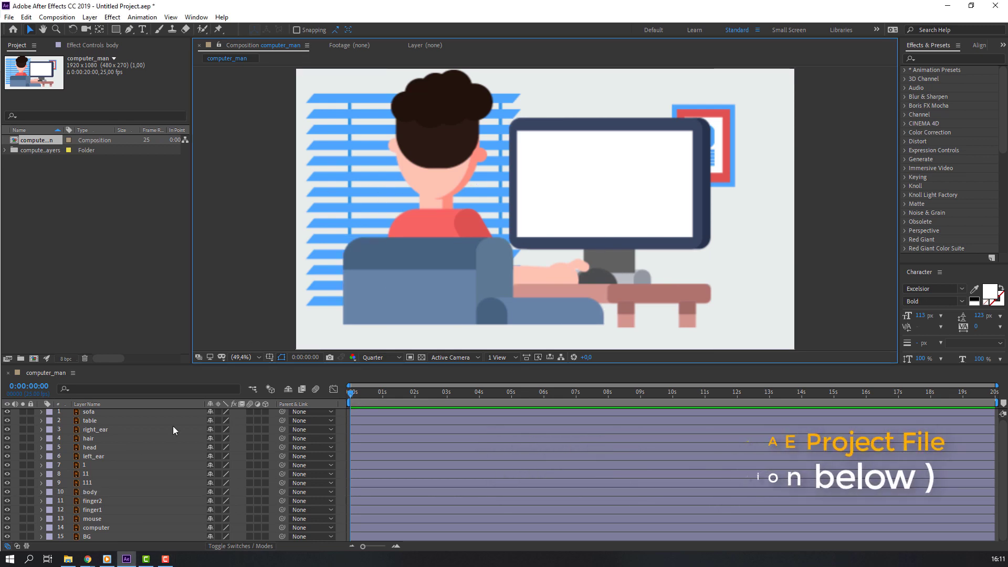
pyautogui.click(87, 536)
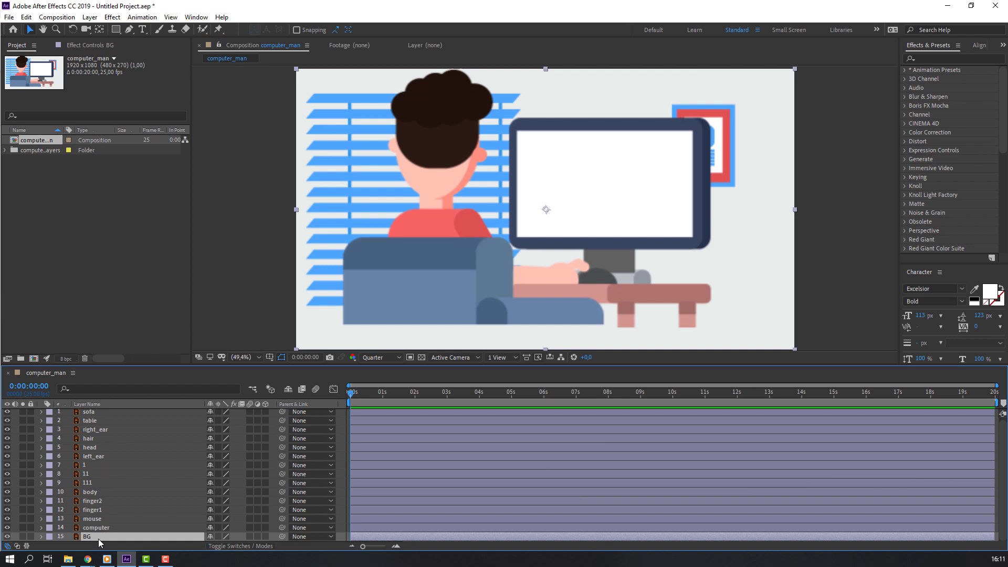
pyautogui.click(30, 537)
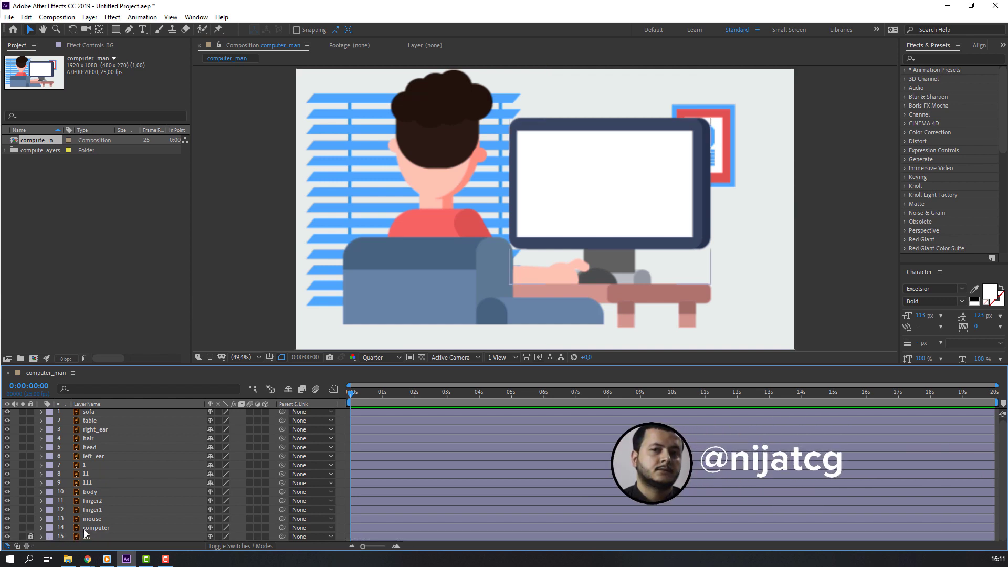
pyautogui.click(96, 528)
pyautogui.click(31, 528)
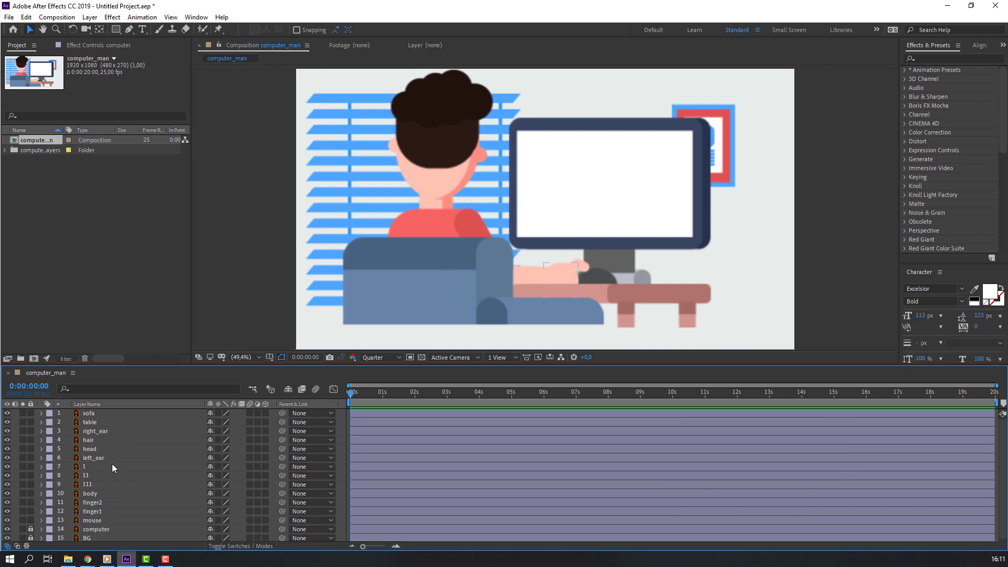
pyautogui.click(125, 412)
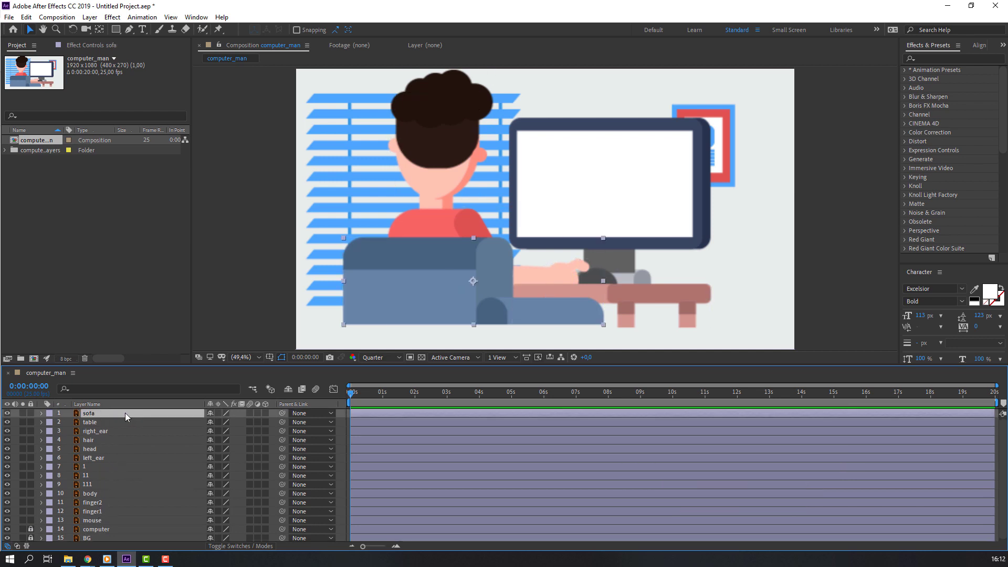
pyautogui.click(31, 414)
pyautogui.click(90, 423)
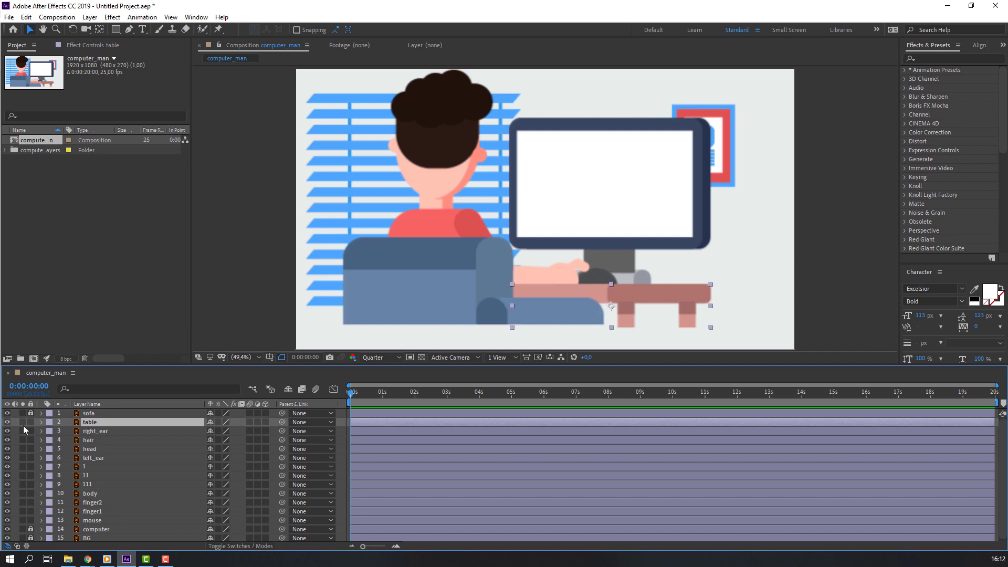
pyautogui.click(30, 423)
# Solo the three arm layers 1, 11 and 111 to isolate the arm
pyautogui.click(84, 484)
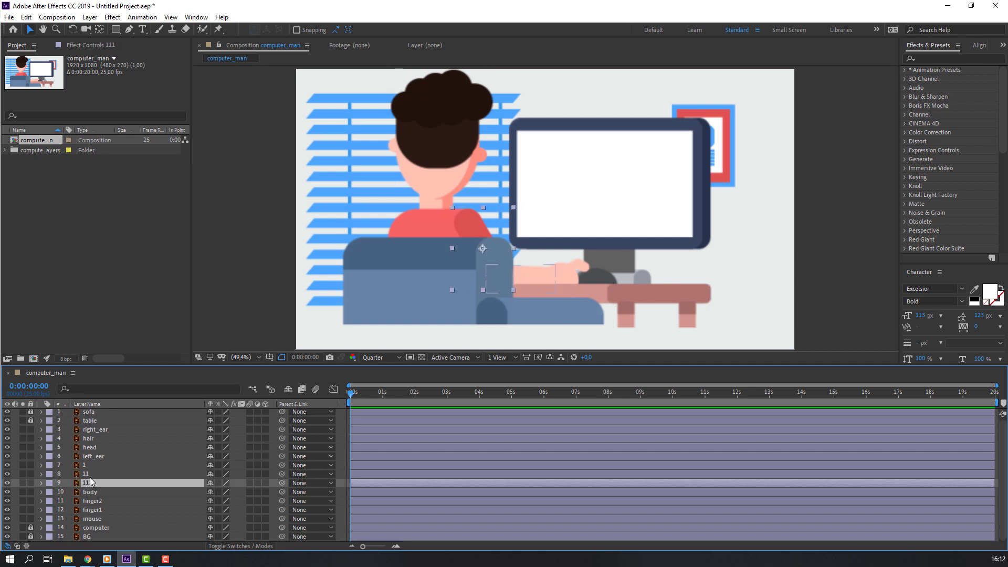
pyautogui.keyDown('shift'); pyautogui.click(89, 473); pyautogui.keyUp('shift')
pyautogui.keyDown('shift'); pyautogui.click(125, 465); pyautogui.keyUp('shift')
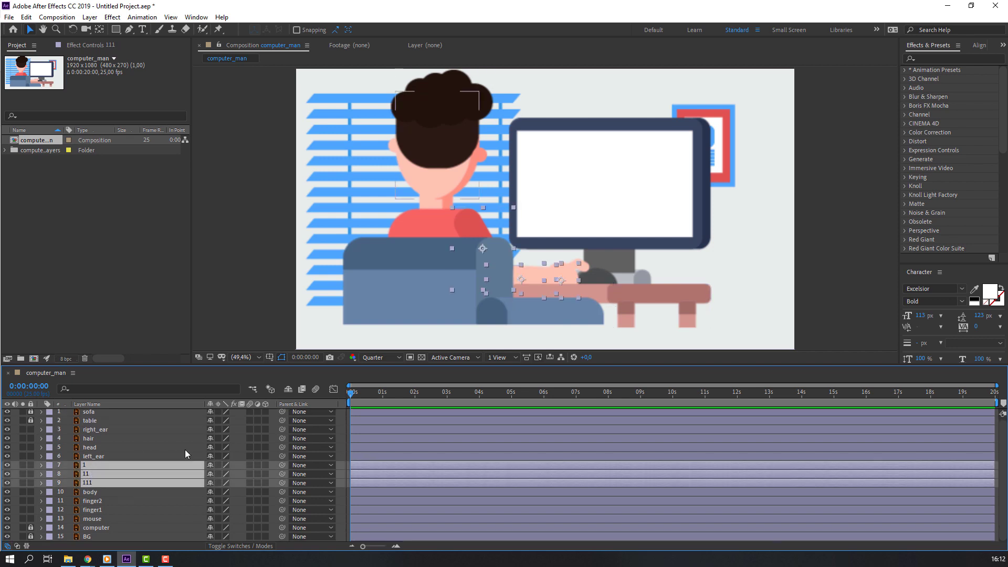
pyautogui.click(22, 465)
pyautogui.scroll(1, 467, 286)
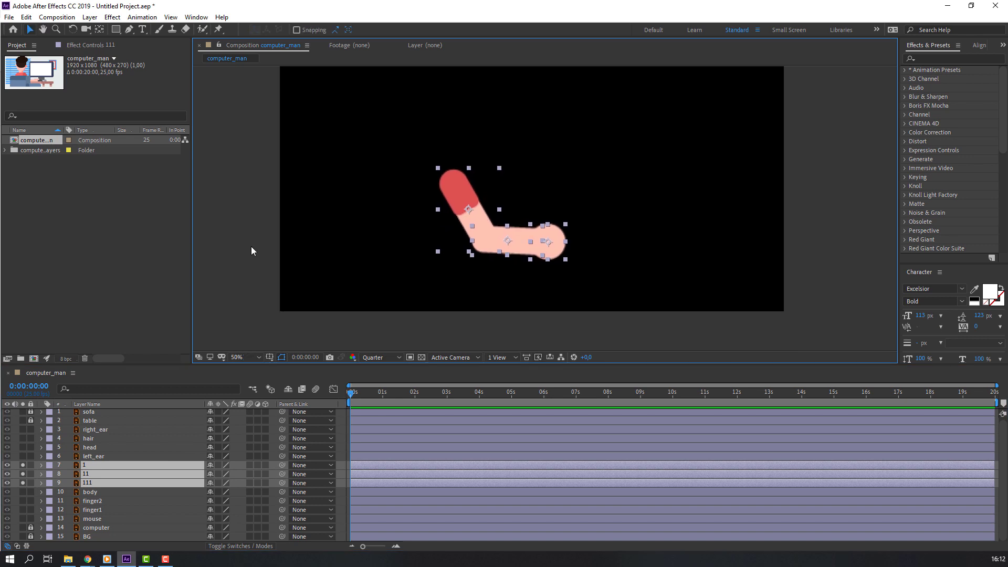
pyautogui.scroll(2, 546, 210)
# Move the anchor point of upper arm layer 111 to the shoulder end of the sleeve
pyautogui.click(524, 258)
pyautogui.click(378, 188)
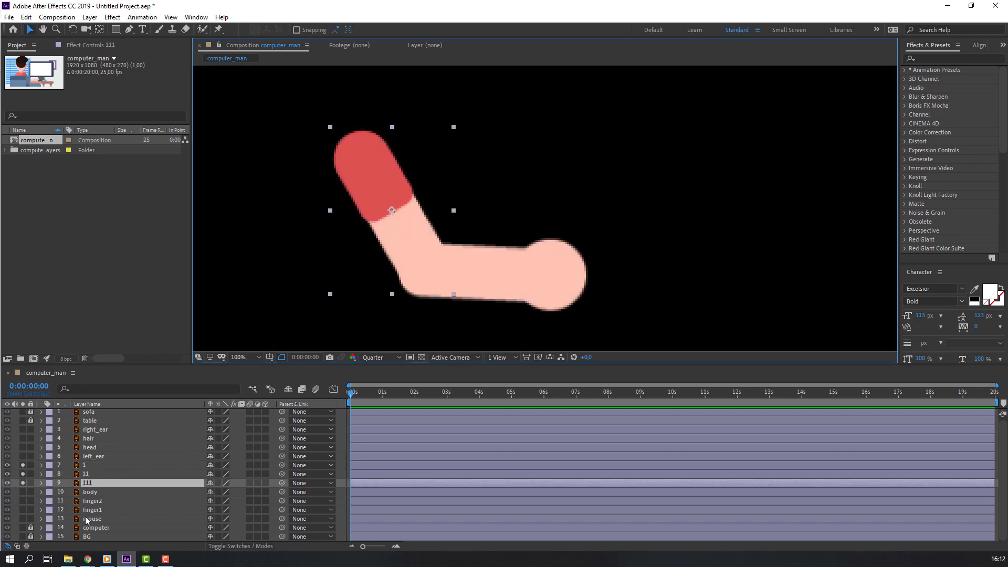
pyautogui.click(100, 29)
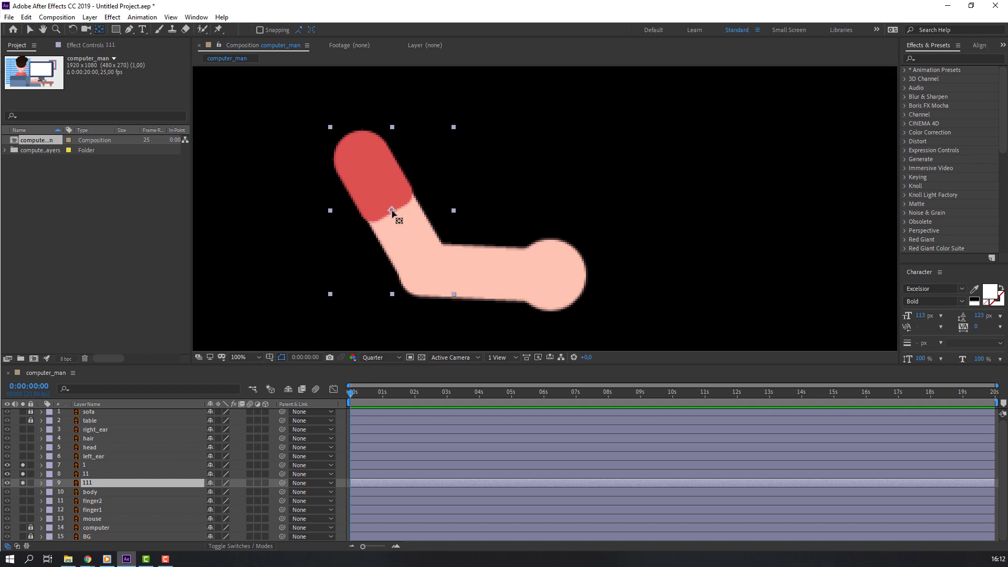
pyautogui.moveTo(392, 210); pyautogui.dragTo(354, 147)
pyautogui.press('v')
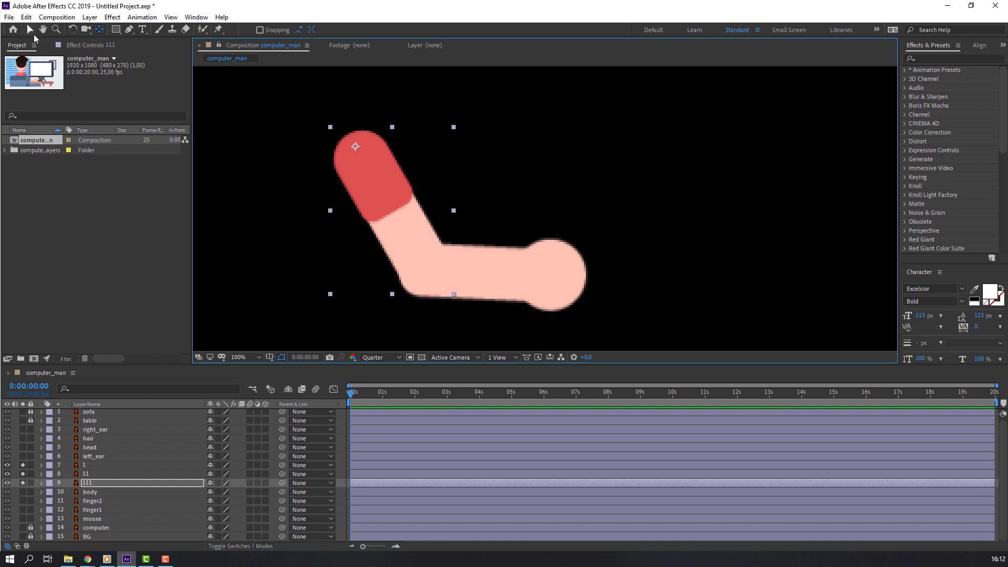
# Isolate forearm layer 11, move its anchor point to the elbow end, and turn its solo off
pyautogui.click(87, 474)
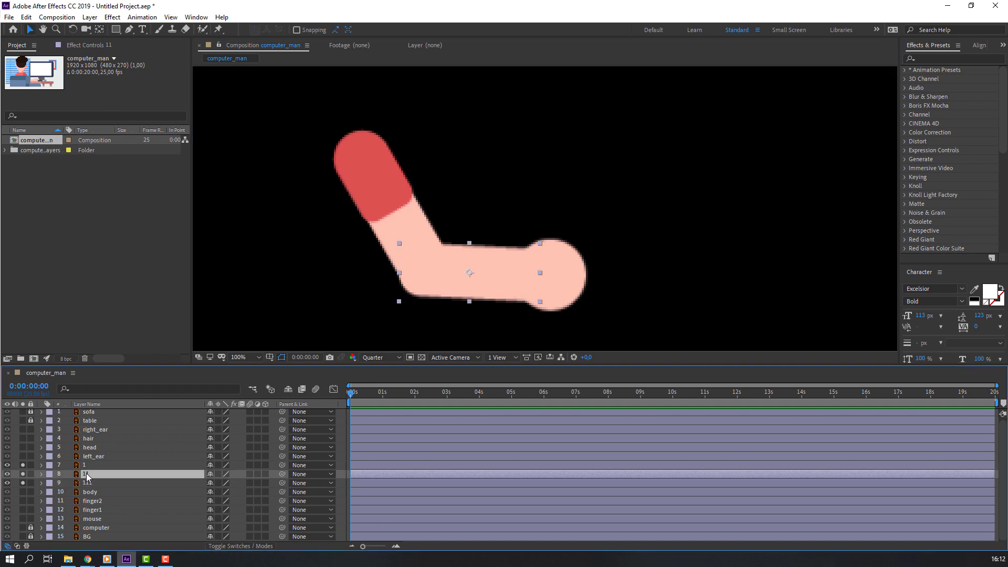
pyautogui.click(22, 474)
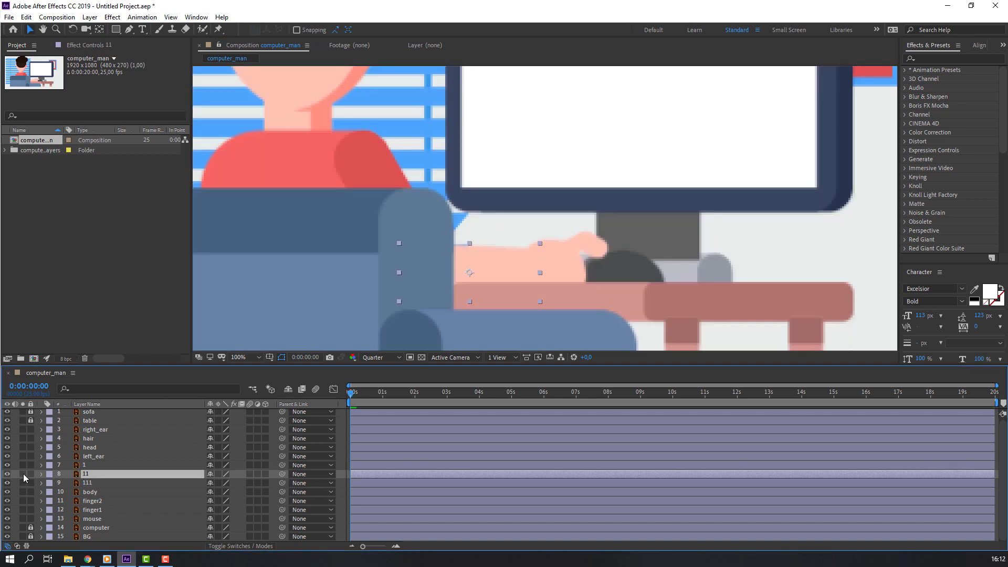
pyautogui.click(99, 30)
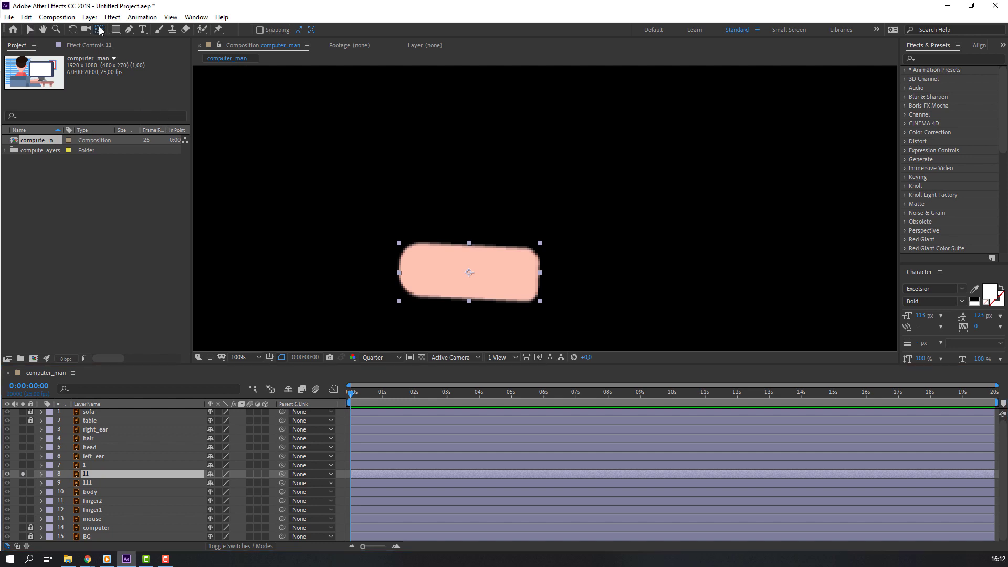
pyautogui.moveTo(477, 278); pyautogui.dragTo(411, 269)
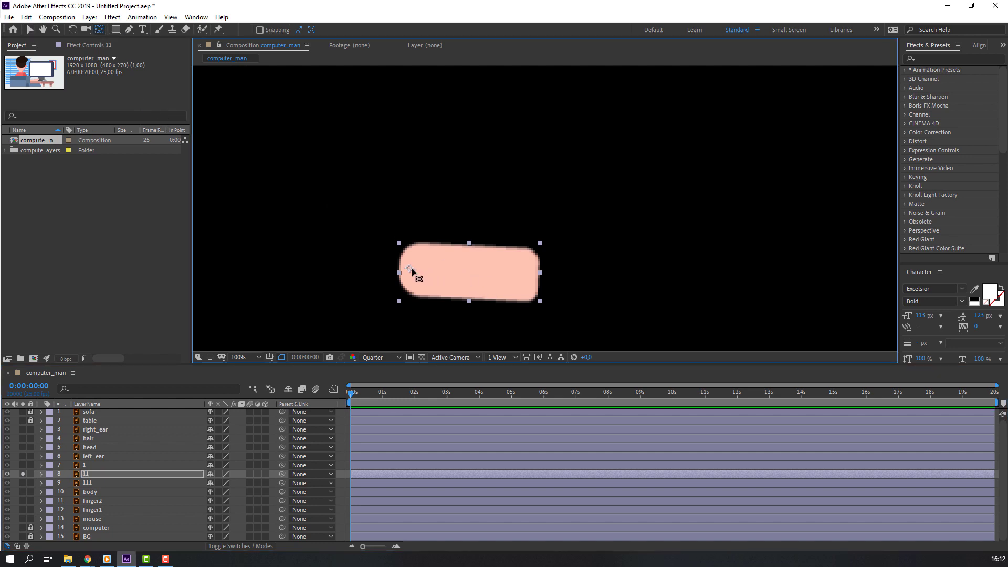
pyautogui.click(32, 30)
pyautogui.click(22, 471)
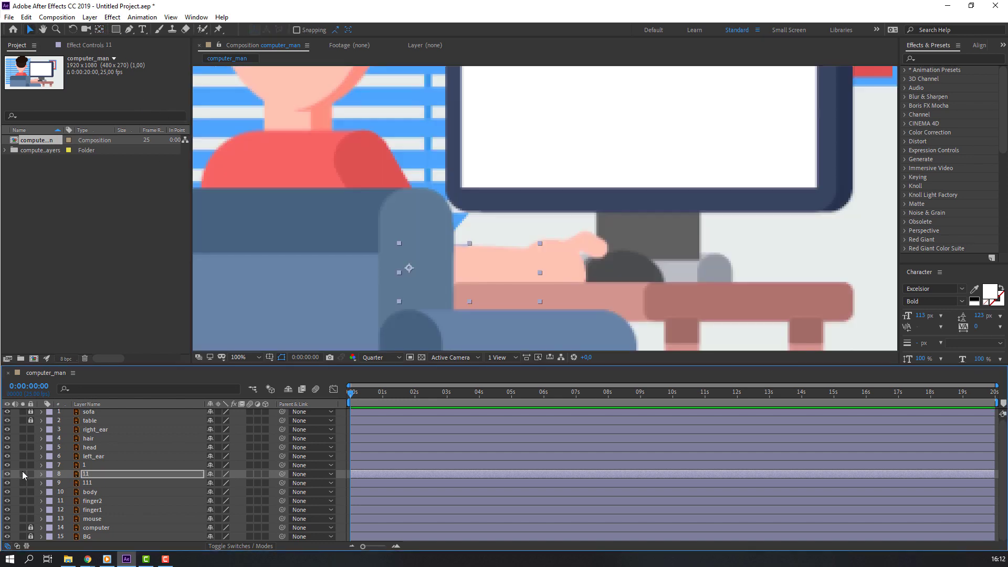
# Isolate hand layer 1, move its anchor point to the wrist edge of the circle, and turn its solo off
pyautogui.click(106, 465)
pyautogui.click(22, 465)
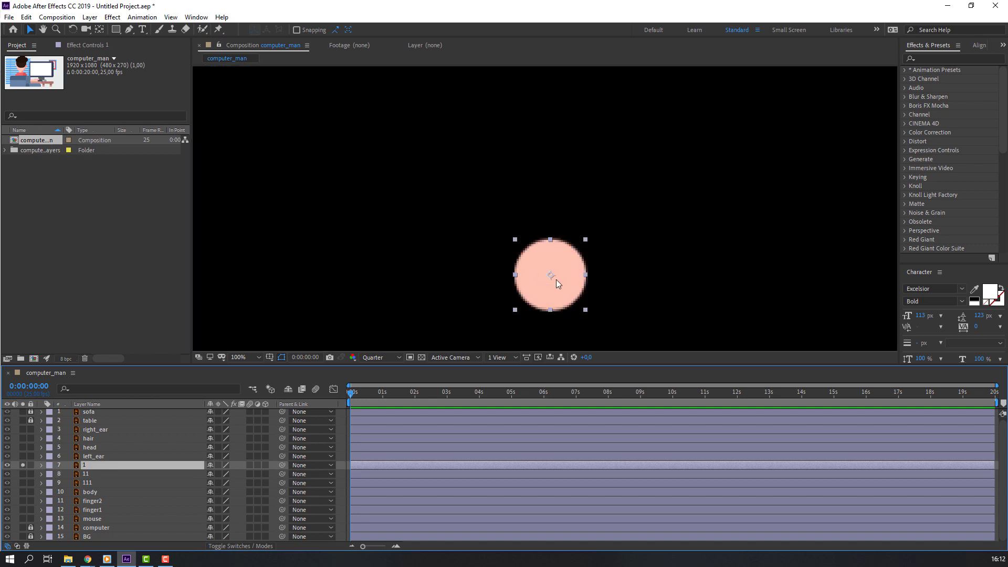
pyautogui.moveTo(556, 280); pyautogui.dragTo(426, 232)
pyautogui.click(99, 30)
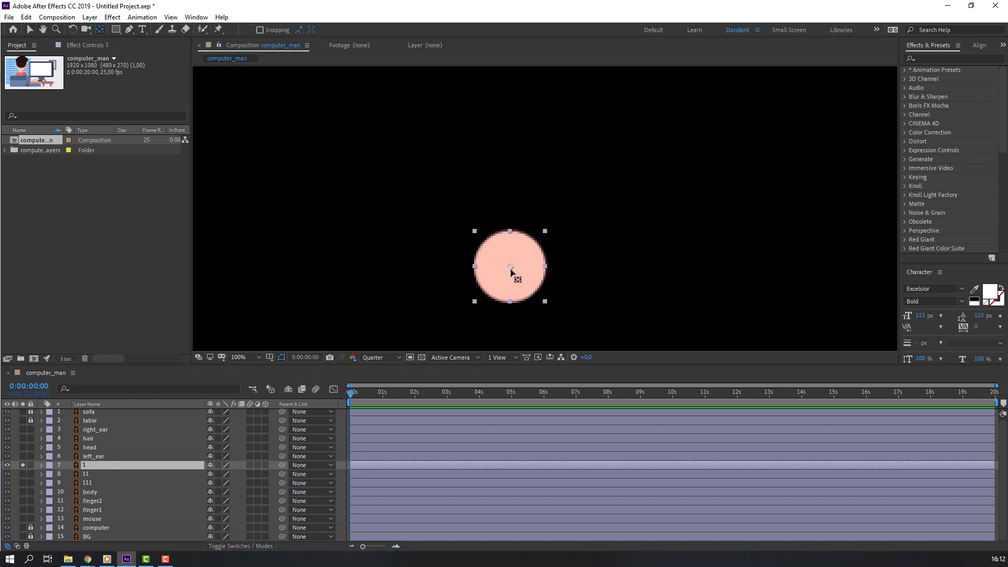
pyautogui.moveTo(510, 270); pyautogui.dragTo(483, 271)
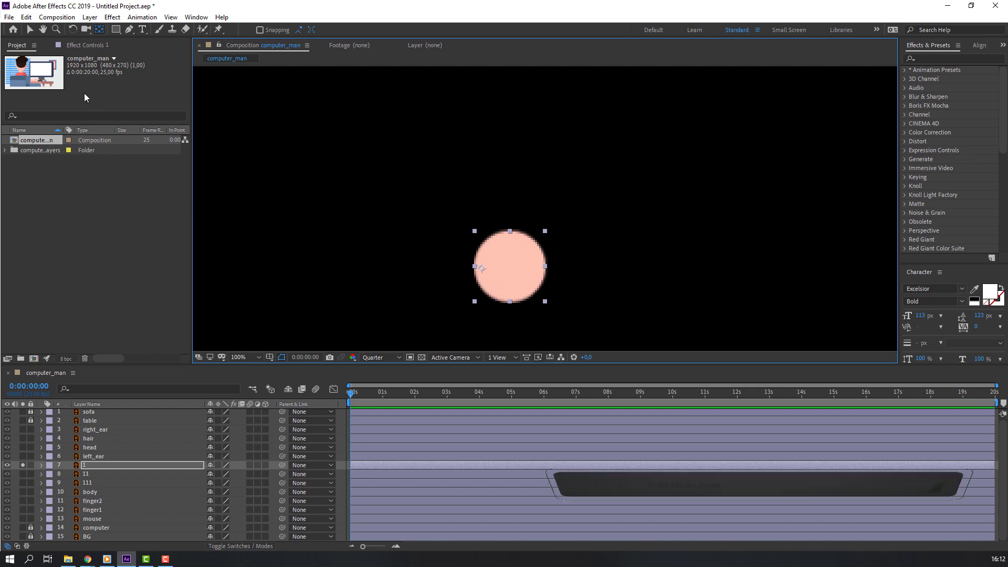
pyautogui.click(29, 30)
pyautogui.click(23, 465)
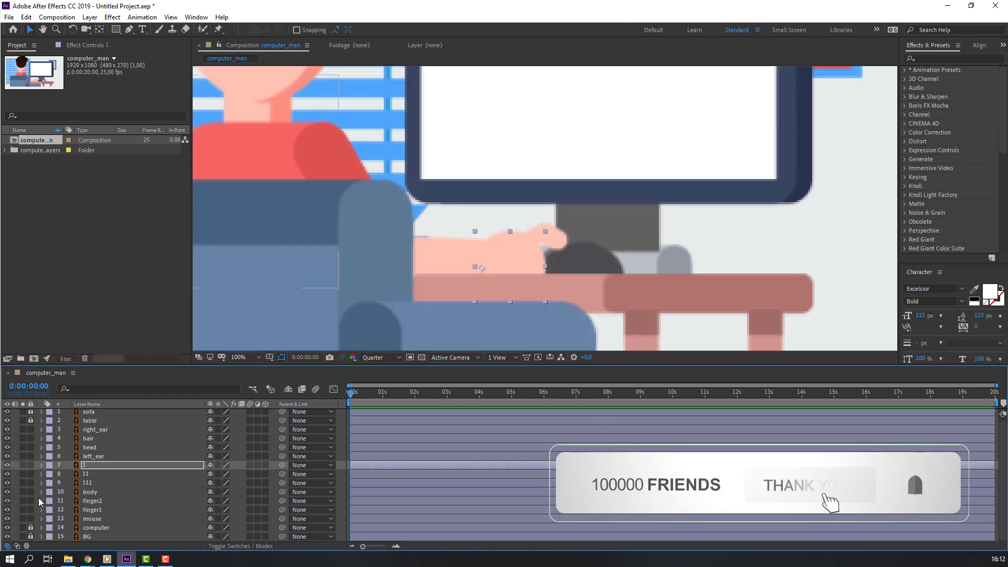
# Parent hand layer 1 to forearm layer 11, and layer 11 to upper arm layer 111
pyautogui.click(85, 467)
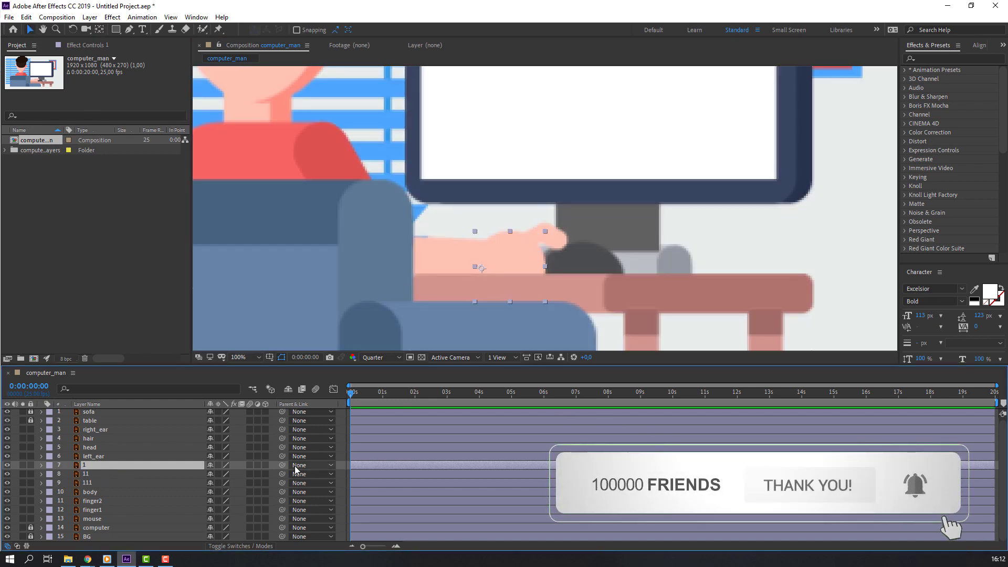
pyautogui.moveTo(281, 465); pyautogui.dragTo(96, 477)
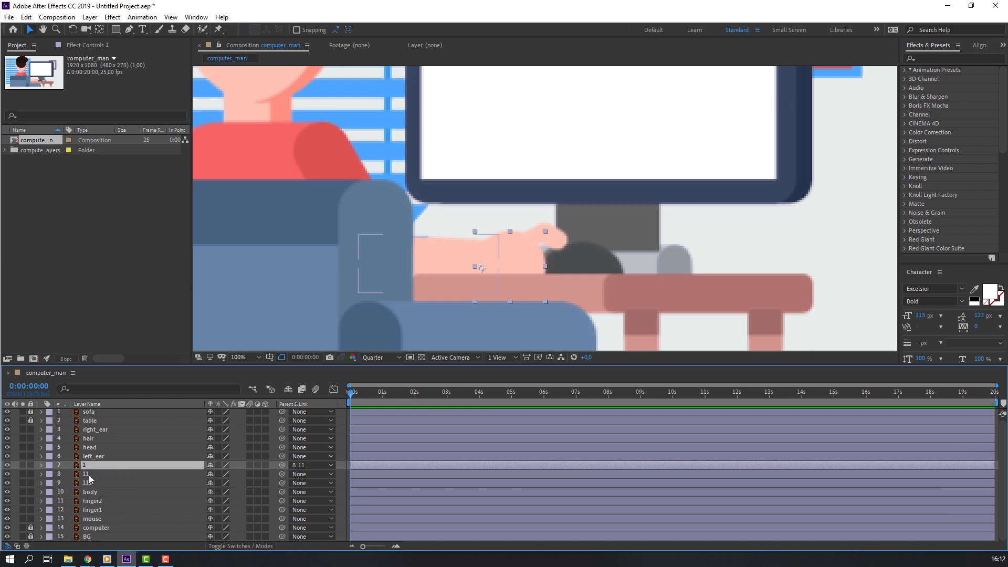
pyautogui.click(97, 477)
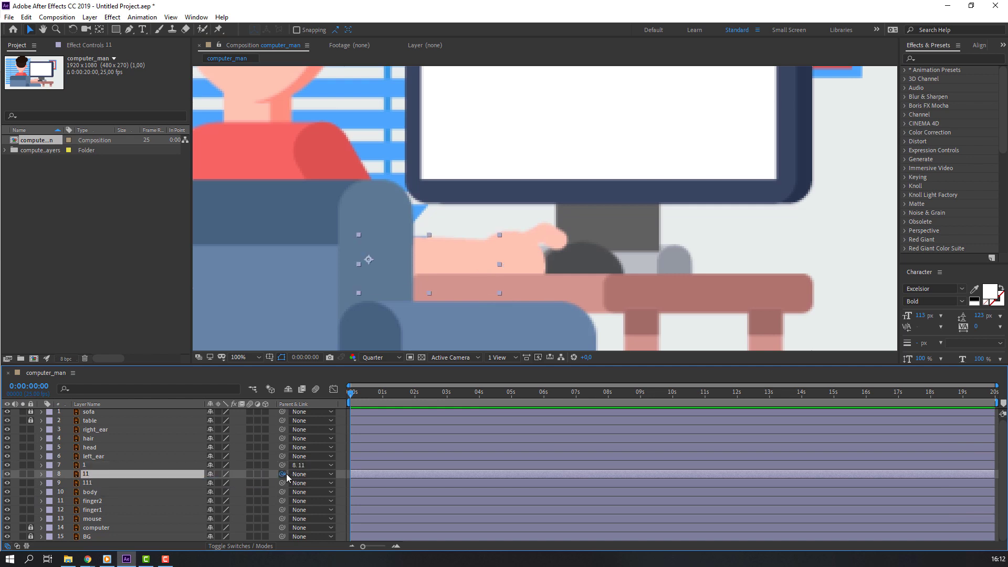
pyautogui.moveTo(286, 473); pyautogui.dragTo(76, 484)
# Test the arm hierarchy by rotating layer 111, undo the rotation and collapse the layer's properties
pyautogui.click(84, 483)
pyautogui.scroll(-2, 353, 308)
pyautogui.press('r')
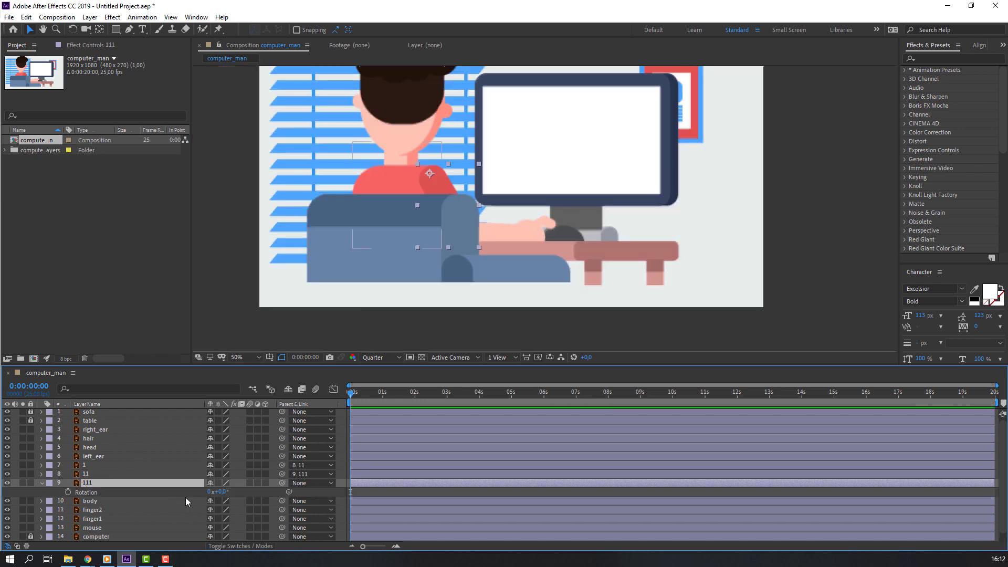
pyautogui.moveTo(222, 493); pyautogui.dragTo(193, 497)
pyautogui.hotkey('ctrl', 'z')
pyautogui.click(40, 483)
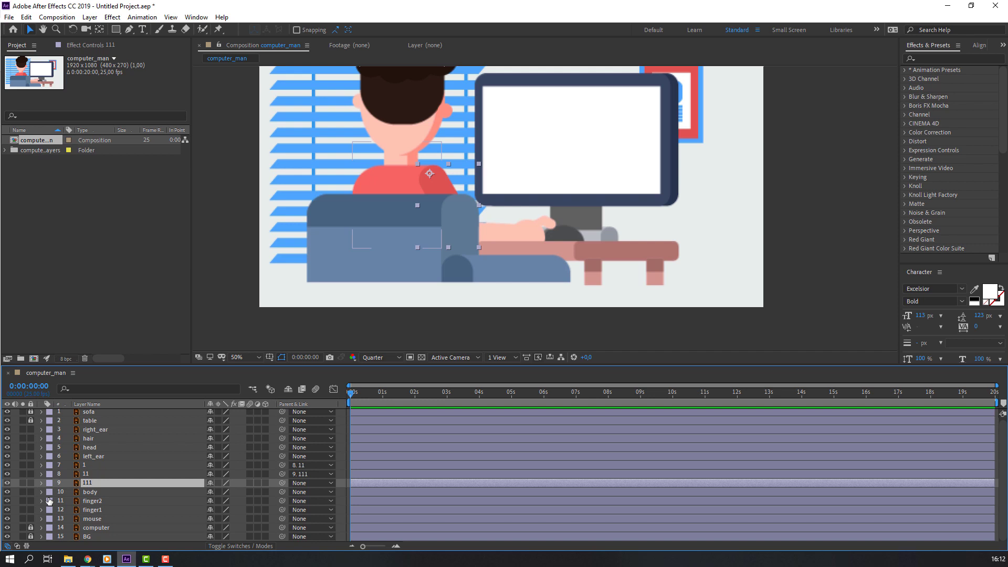
# Parent the finger1 layer to hand layer 1, and the finger2 layer to finger1
pyautogui.click(85, 510)
pyautogui.scroll(4, 535, 228)
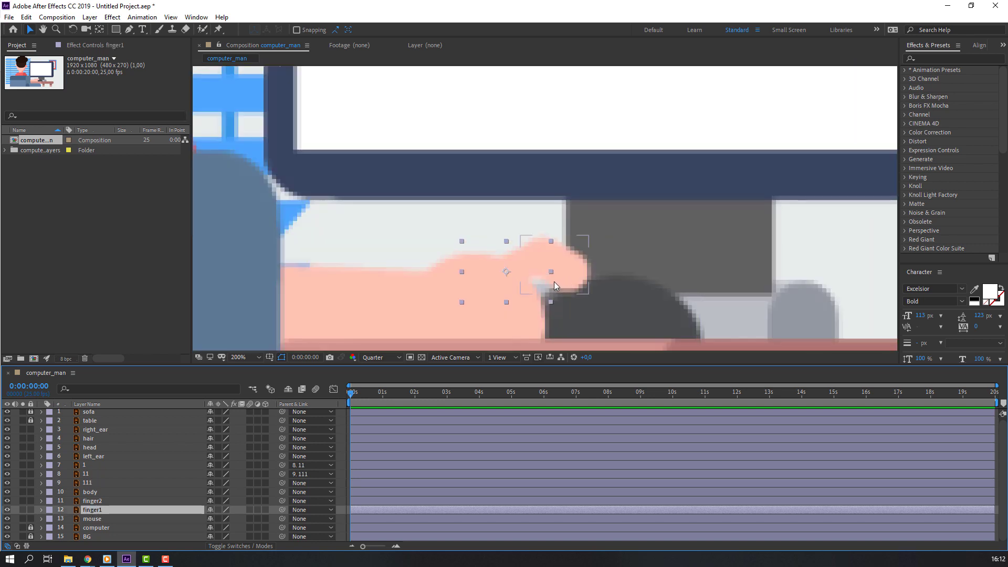
pyautogui.moveTo(282, 510); pyautogui.dragTo(90, 469)
pyautogui.click(98, 502)
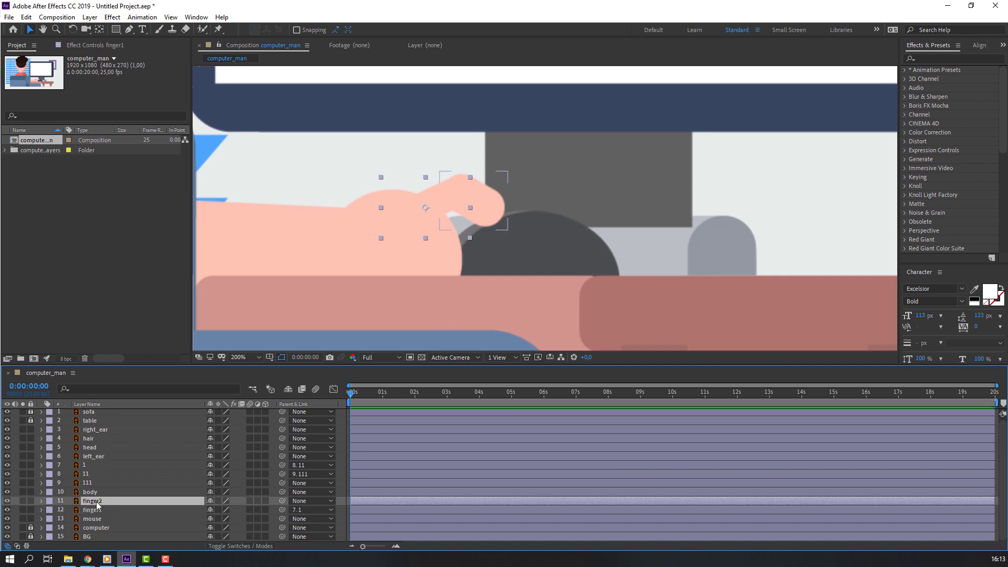
pyautogui.moveTo(216, 502); pyautogui.dragTo(89, 512)
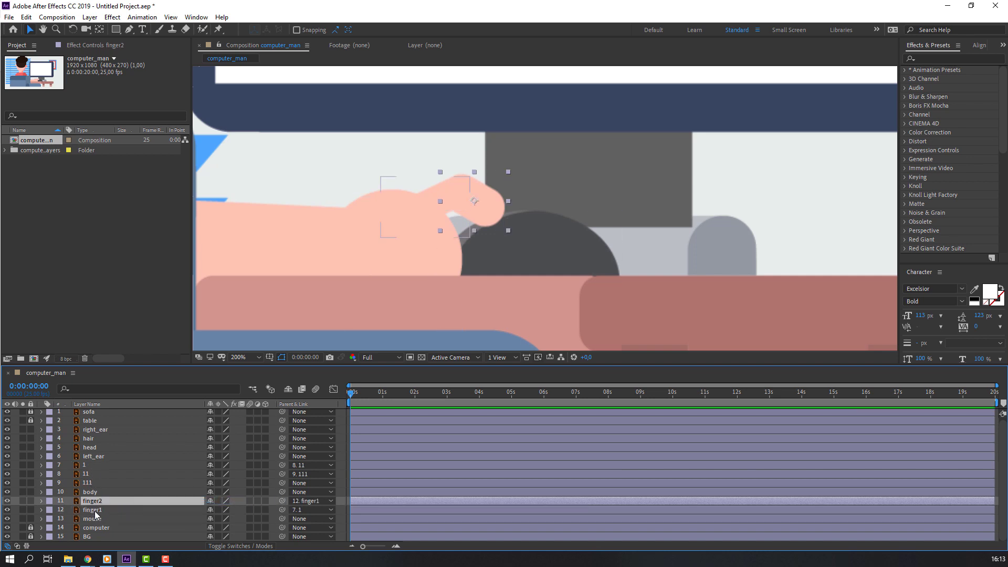
# Isolate finger1, move its anchor point to the lower-left end where it meets the hand, and turn its solo off
pyautogui.click(90, 512)
pyautogui.press('.')
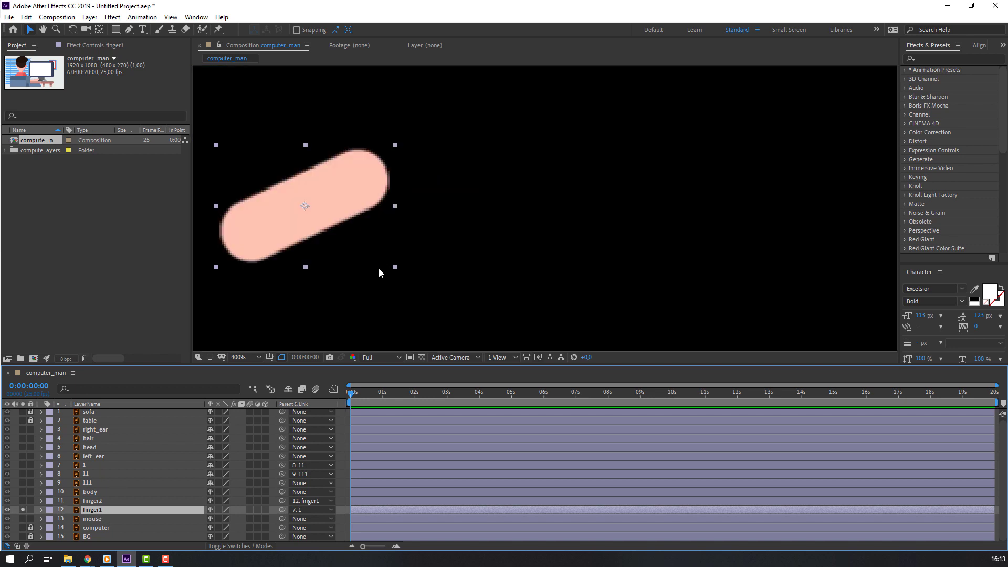
pyautogui.click(100, 29)
pyautogui.moveTo(329, 204); pyautogui.dragTo(374, 187)
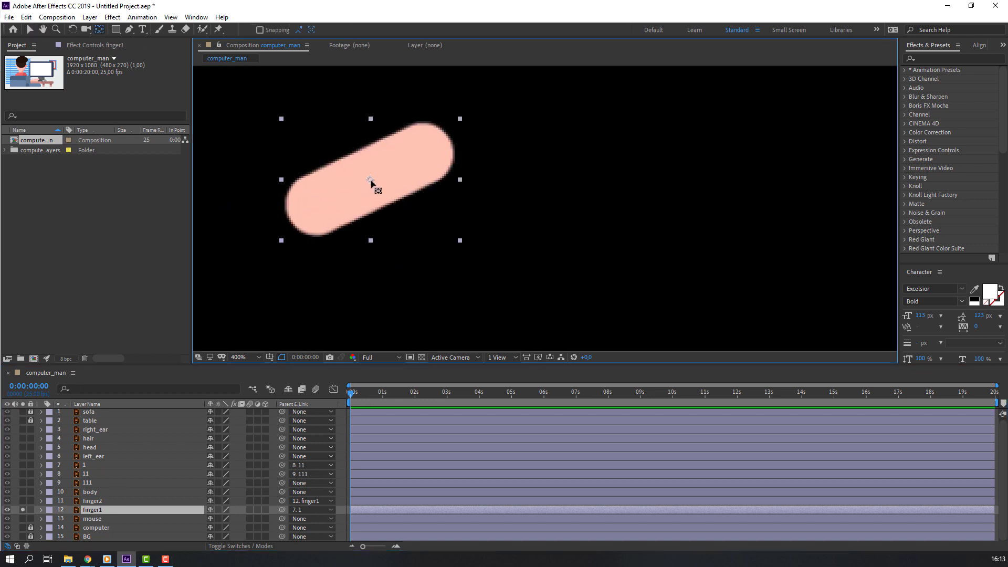
pyautogui.click(31, 29)
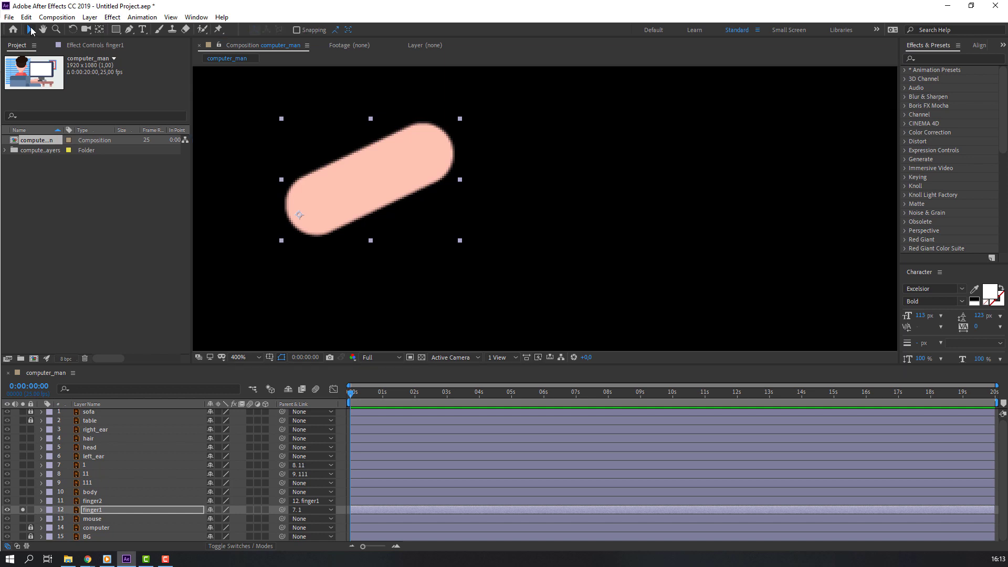
pyautogui.click(23, 510)
# Solo the finger2 layer and move its anchor point to the upper-left end where it joins finger1
pyautogui.click(93, 501)
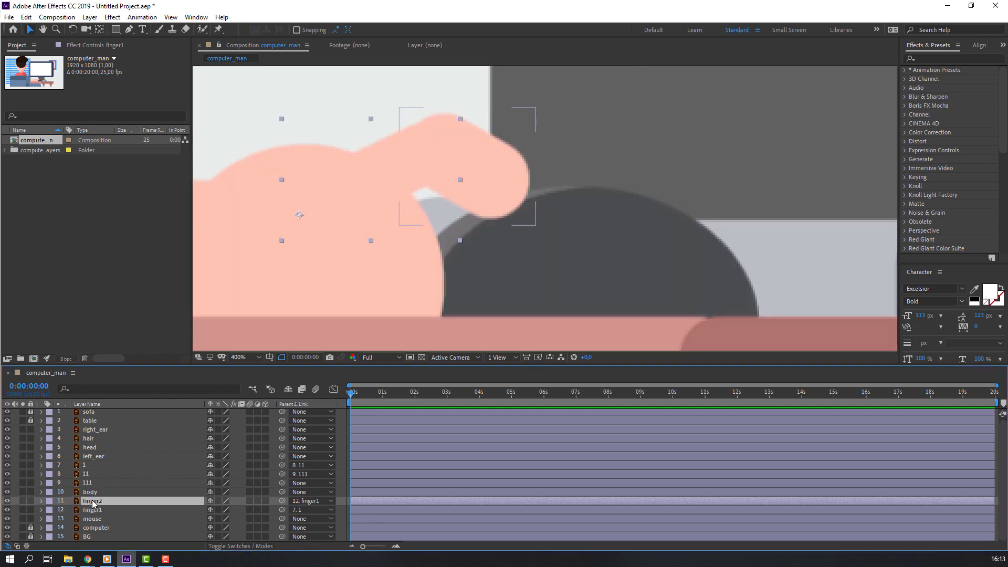
pyautogui.click(22, 501)
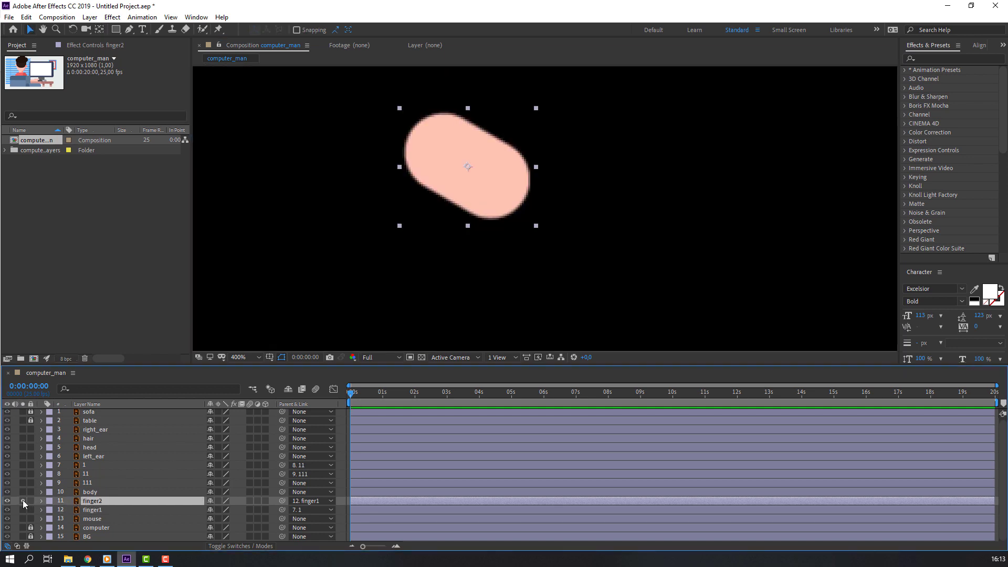
pyautogui.press('y')
pyautogui.moveTo(466, 167); pyautogui.dragTo(422, 138)
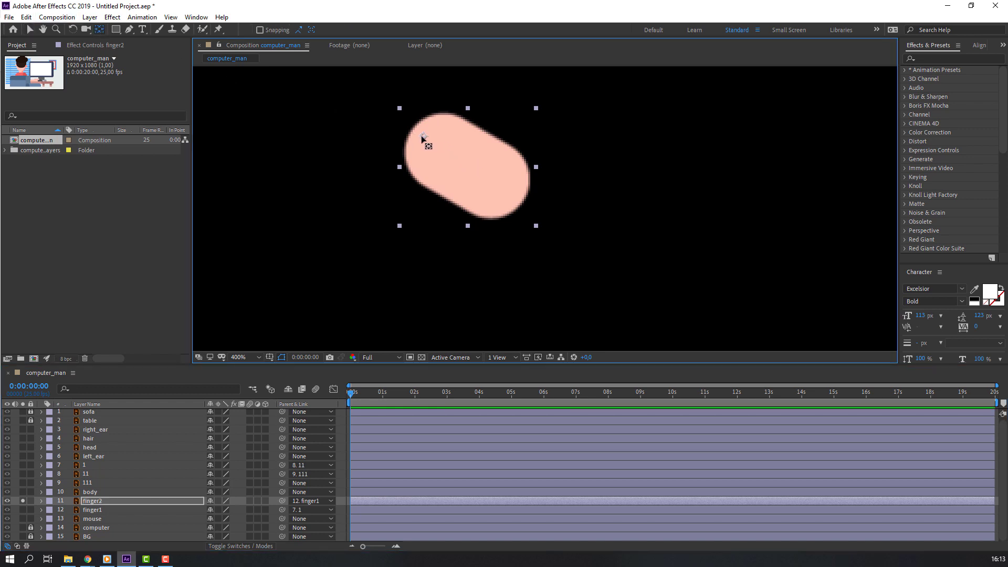
# Turn the finger2 layer's solo off to bring the full scene back
pyautogui.click(33, 31)
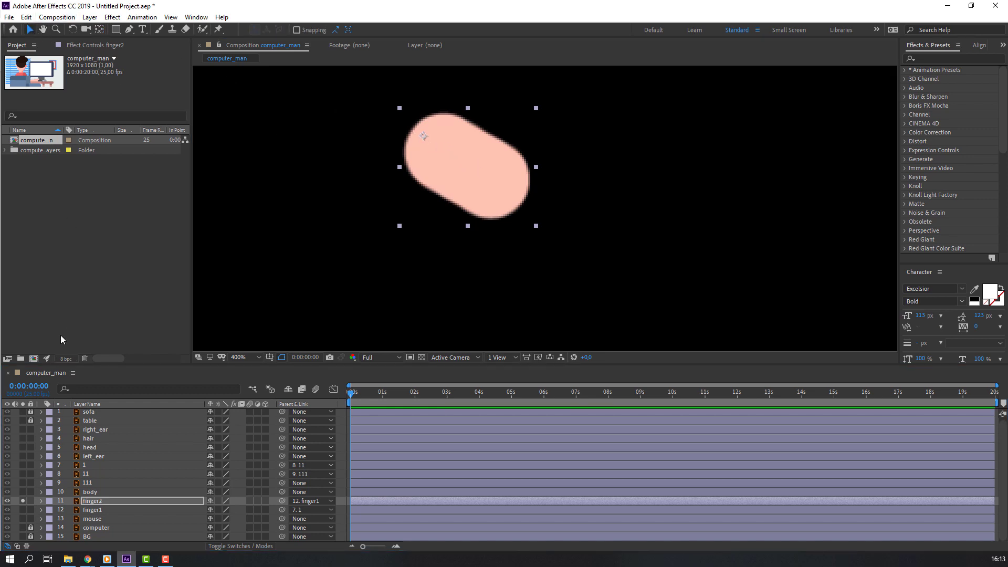
pyautogui.click(22, 502)
pyautogui.scroll(-2, 433, 203)
# Test the finger hierarchy by rotating finger1, undo the rotation and collapse the layer's properties
pyautogui.click(89, 510)
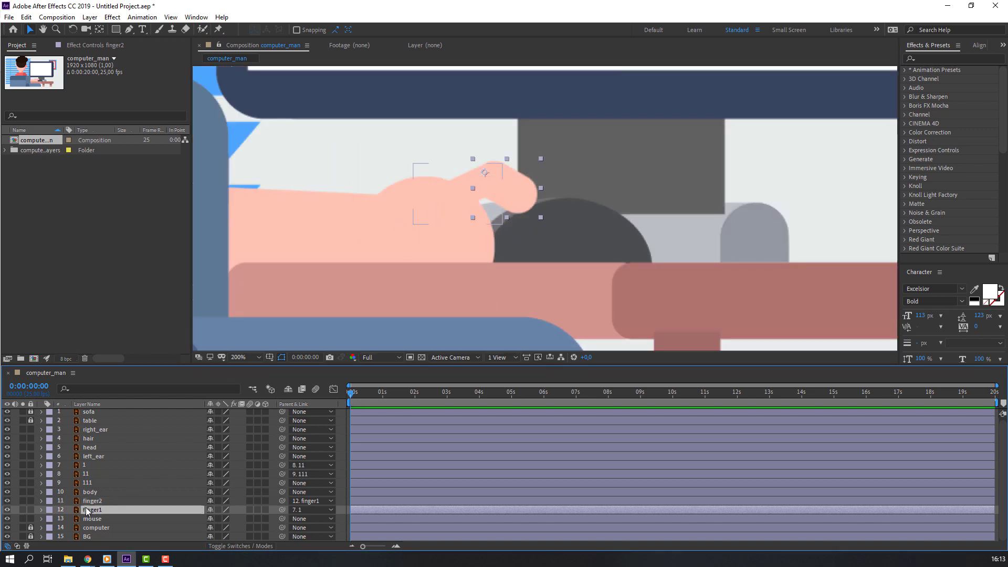
pyautogui.press('r')
pyautogui.moveTo(222, 519); pyautogui.dragTo(214, 521)
pyautogui.hotkey('ctrl', 'z')
pyautogui.click(42, 510)
# Parent the mouse layer to hand layer 1, and upper-arm layer 111 to the body layer
pyautogui.click(92, 518)
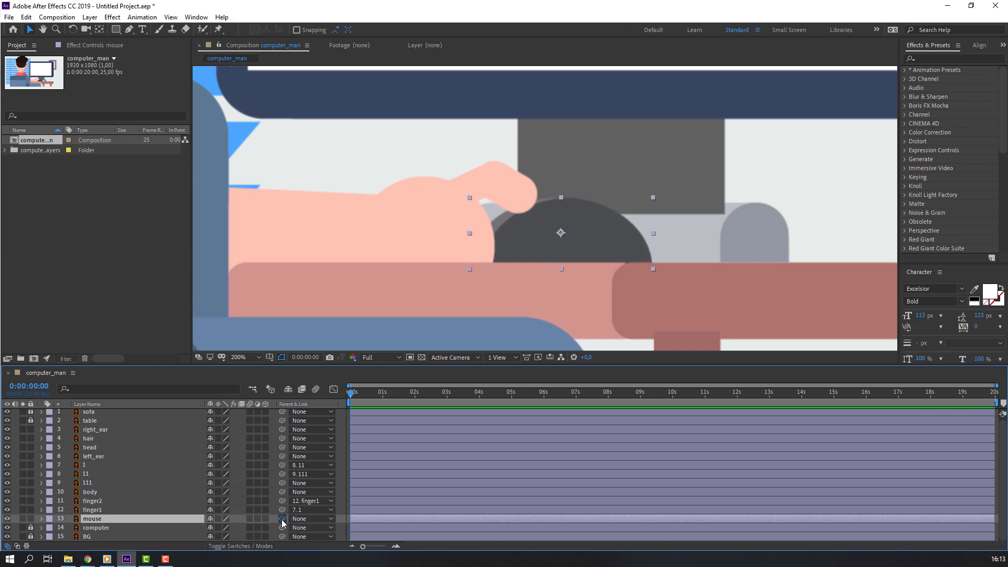
pyautogui.moveTo(281, 518); pyautogui.dragTo(102, 468)
pyautogui.click(91, 468)
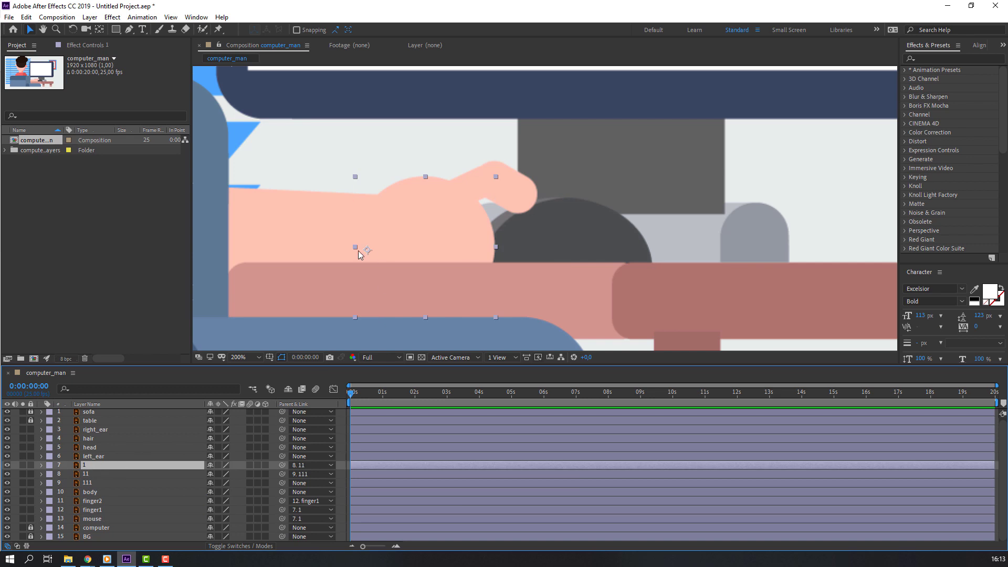
pyautogui.press(',')
pyautogui.click(92, 486)
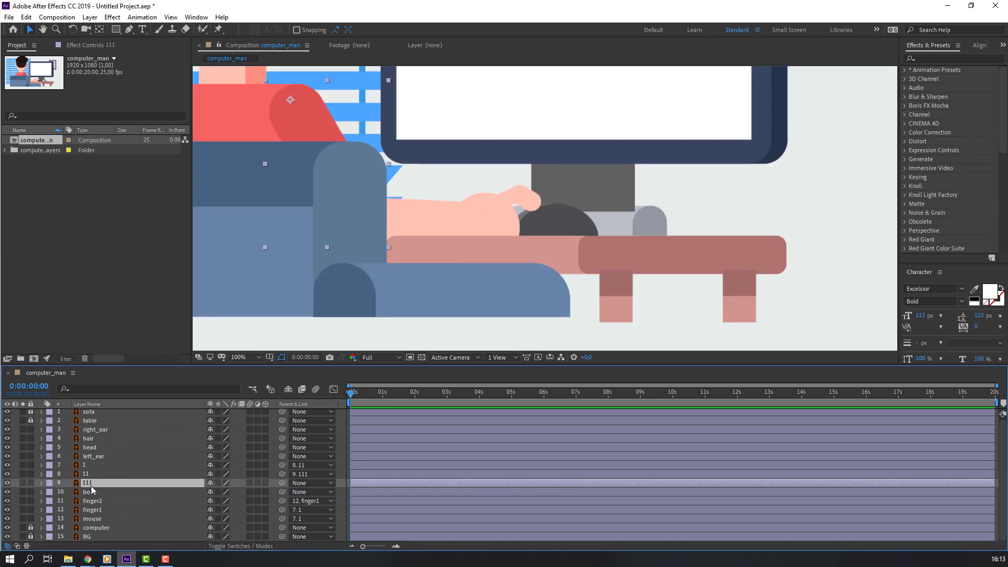
pyautogui.moveTo(209, 486); pyautogui.dragTo(92, 493)
# Solo the body layer, move its anchor point straight down to the torso's bottom edge, and turn its solo off
pyautogui.click(92, 493)
pyautogui.click(26, 490)
pyautogui.scroll(-2, 343, 258)
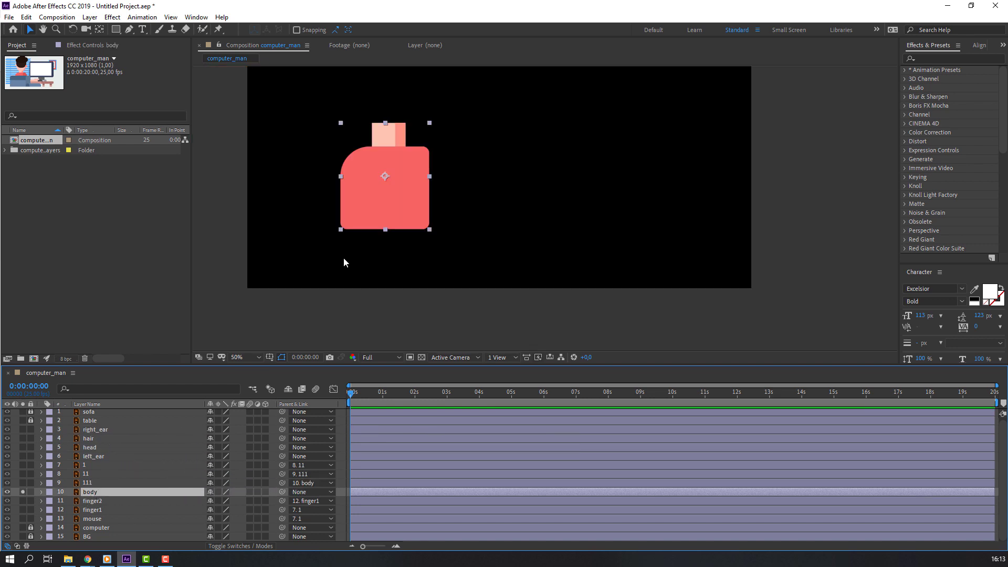
pyautogui.click(102, 29)
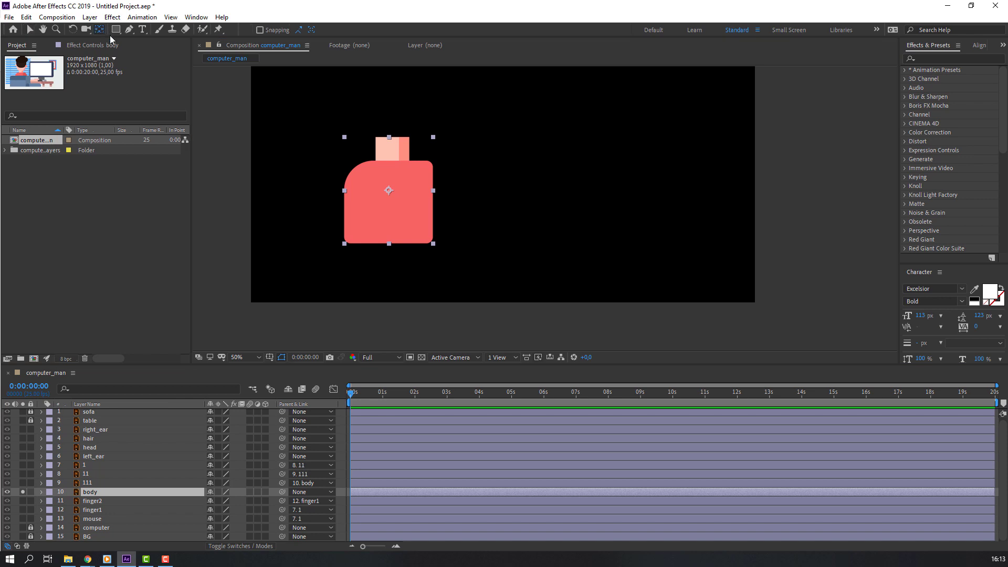
pyautogui.moveTo(388, 190); pyautogui.dragTo(389, 241)
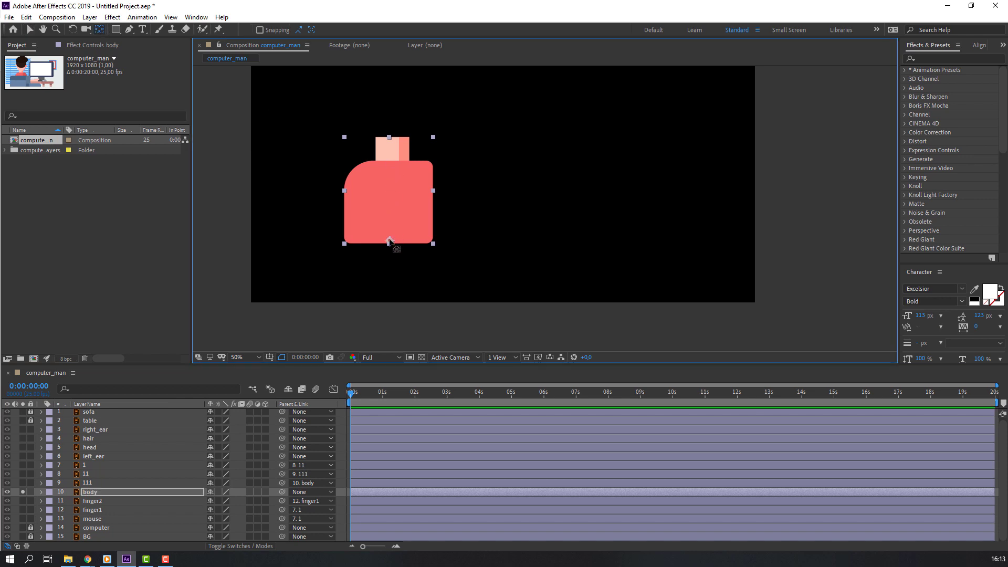
pyautogui.click(32, 30)
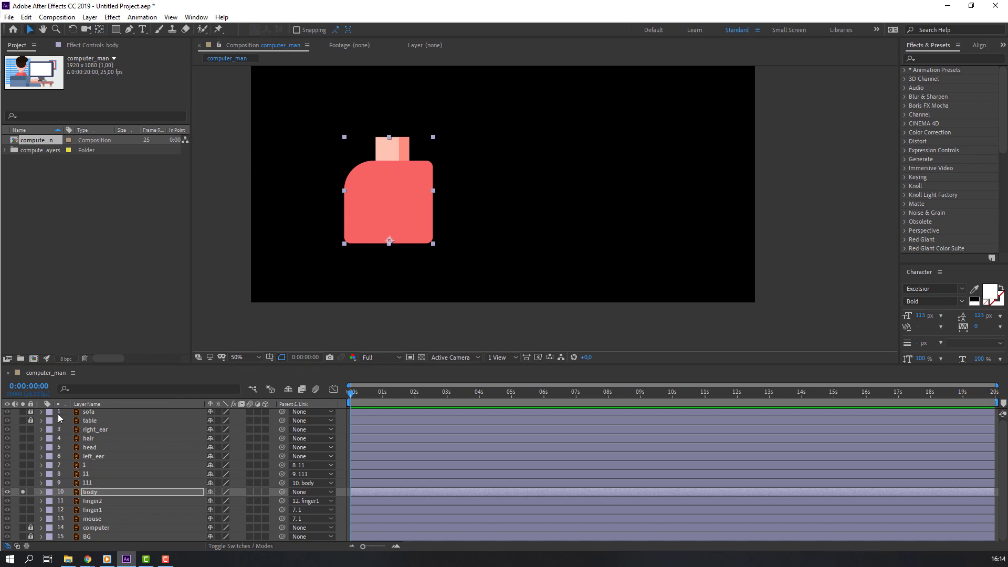
pyautogui.click(21, 491)
# Test the body's pivot by rotating the body layer, undo the rotation and collapse its properties
pyautogui.click(101, 494)
pyautogui.press('r')
pyautogui.moveTo(216, 501); pyautogui.dragTo(222, 501)
pyautogui.hotkey('ctrl', 'z')
pyautogui.click(42, 492)
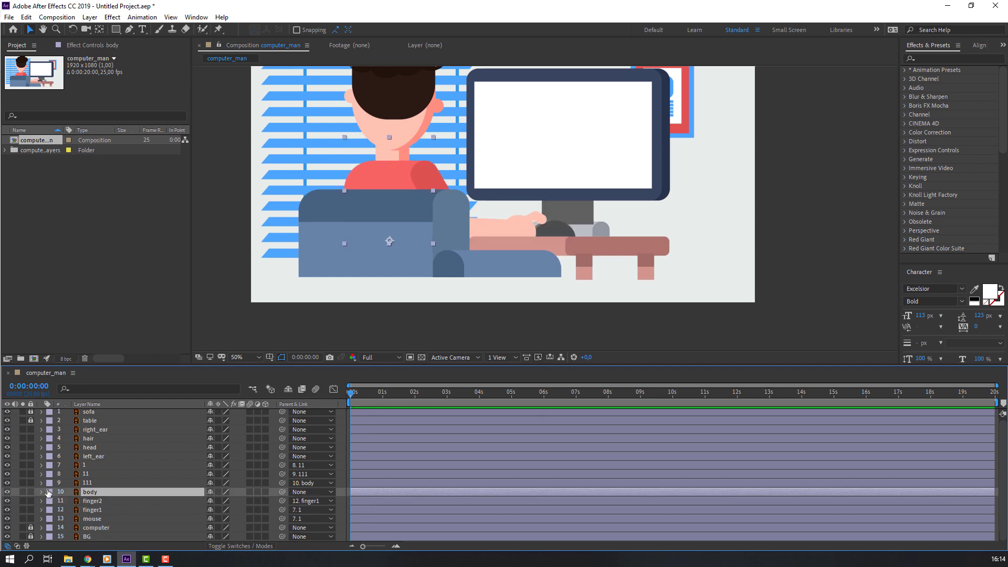
# Parent the head layer to the body, and the hair layer to the head
pyautogui.scroll(1, 49, 489)
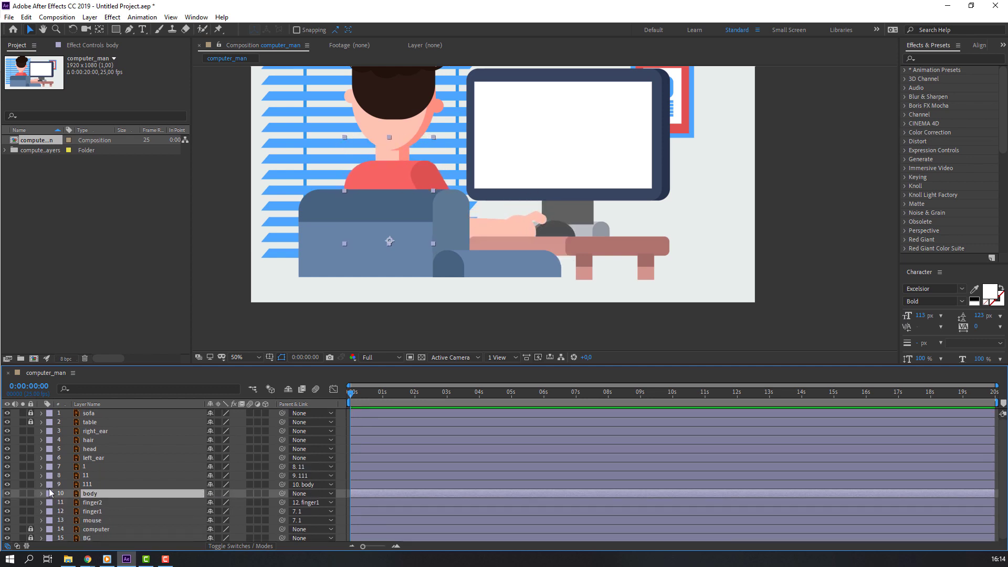
pyautogui.click(95, 449)
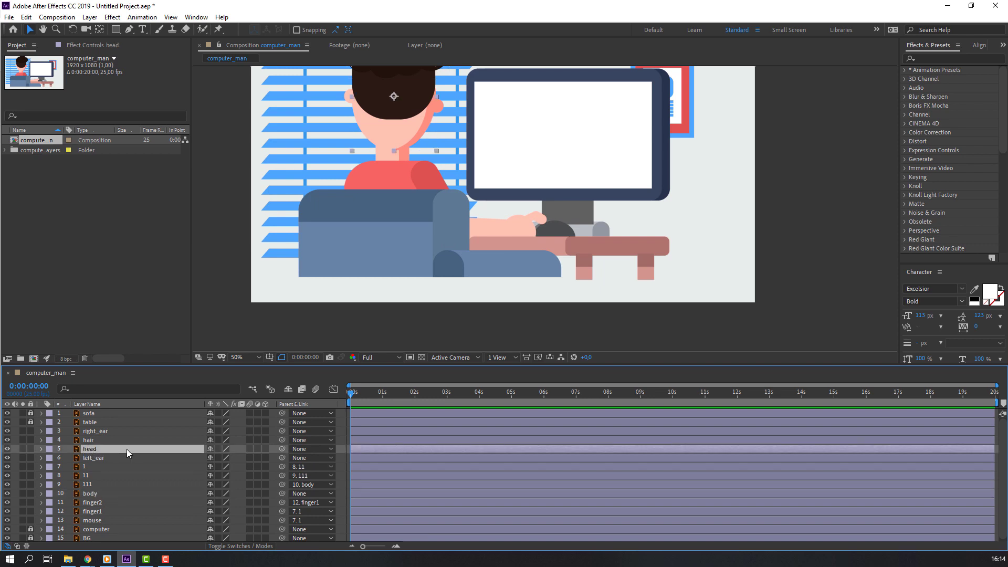
pyautogui.moveTo(202, 450); pyautogui.dragTo(90, 493)
pyautogui.click(89, 441)
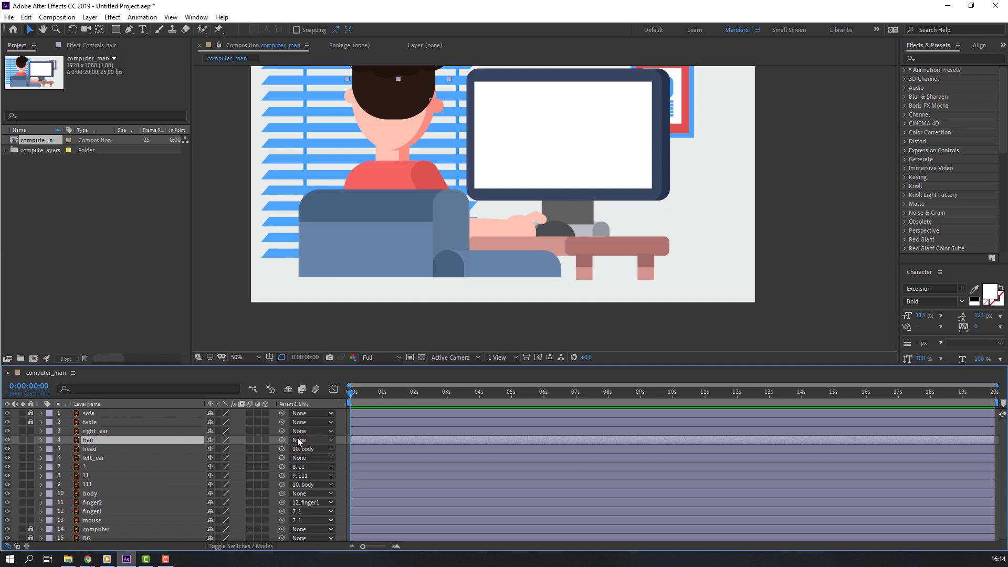
pyautogui.moveTo(276, 443); pyautogui.dragTo(90, 450)
# Parent both the right_ear and left_ear layers to the head layer
pyautogui.click(103, 432)
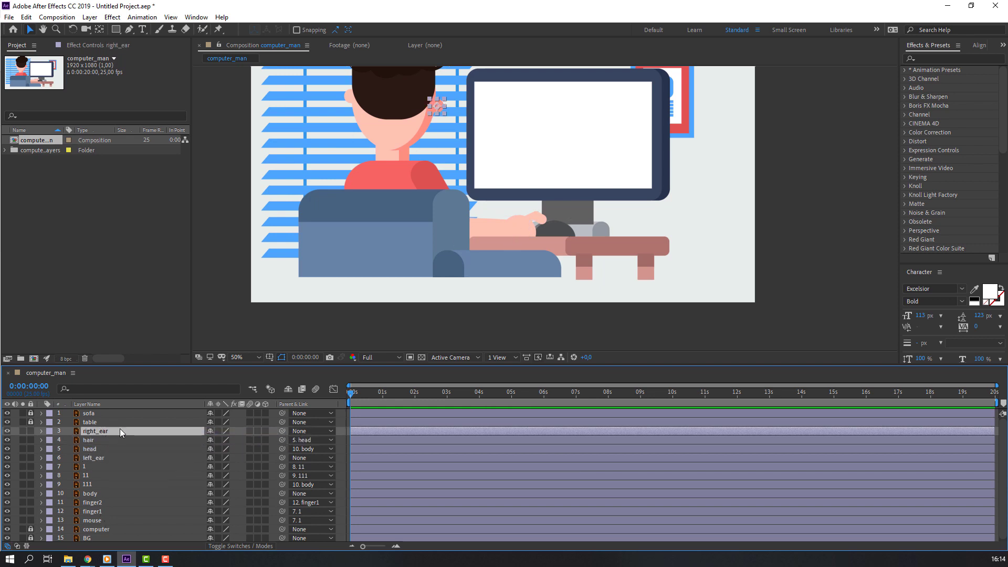
pyautogui.keyDown('ctrl'); pyautogui.click(100, 459); pyautogui.keyUp('ctrl')
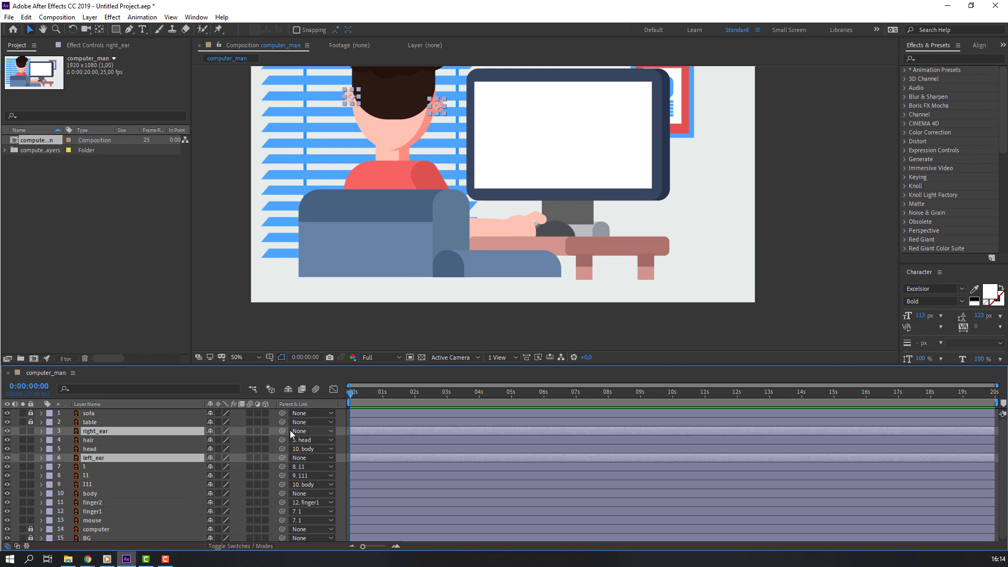
pyautogui.moveTo(284, 431); pyautogui.dragTo(90, 450)
# Solo the head layer, move its anchor point down to the chin where it meets the neck, and turn its solo off
pyautogui.click(93, 451)
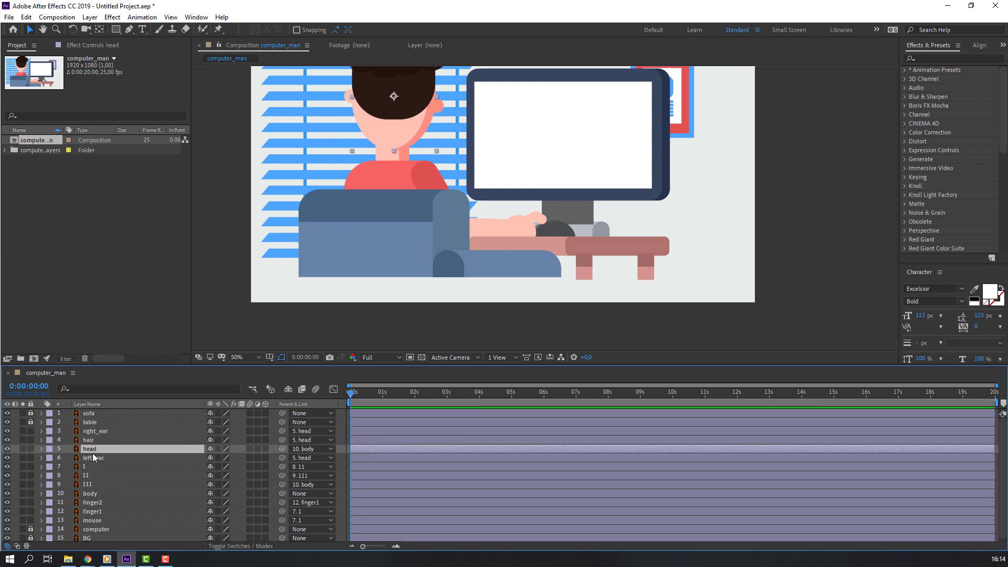
pyautogui.click(22, 448)
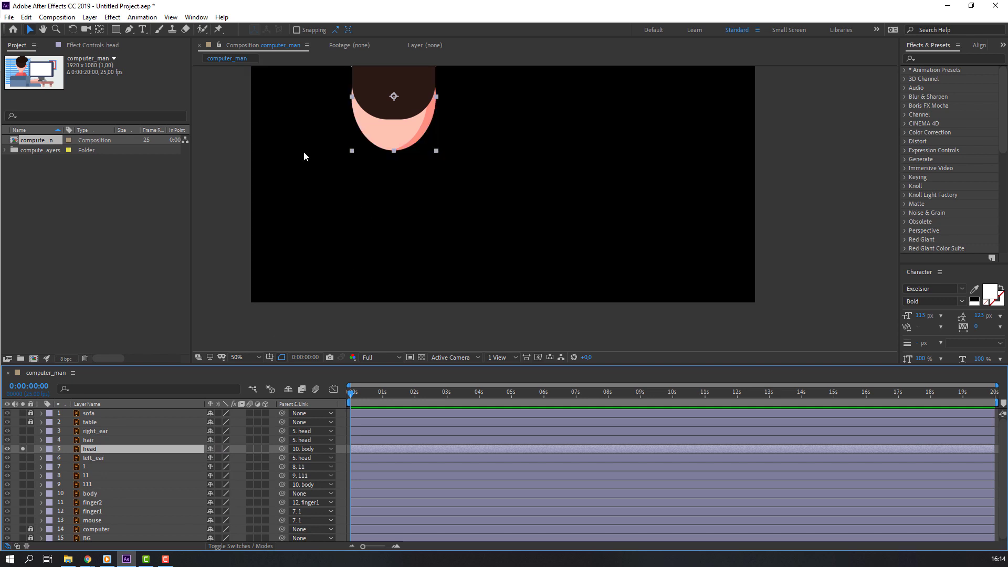
pyautogui.click(101, 31)
pyautogui.moveTo(395, 96); pyautogui.dragTo(393, 149)
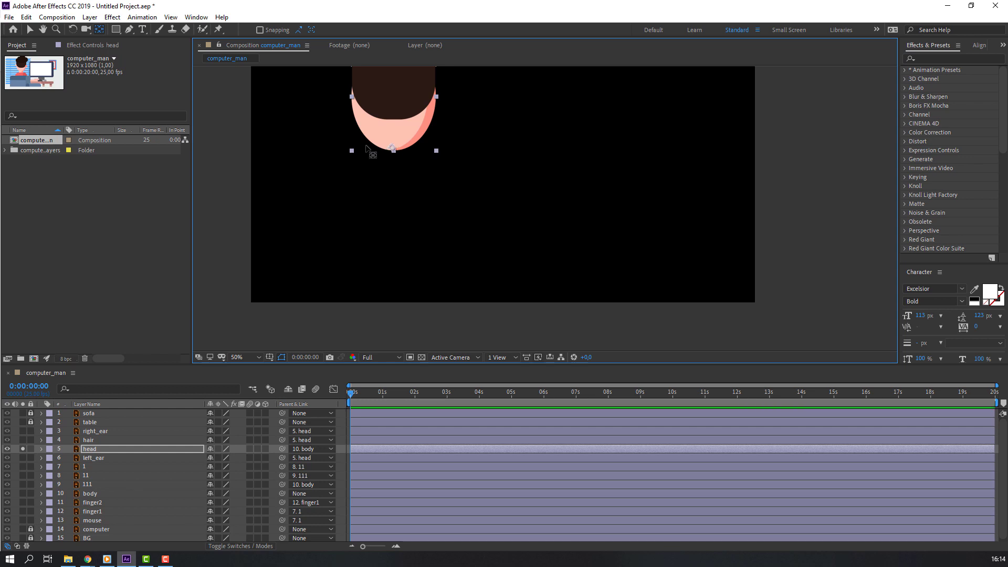
pyautogui.click(30, 30)
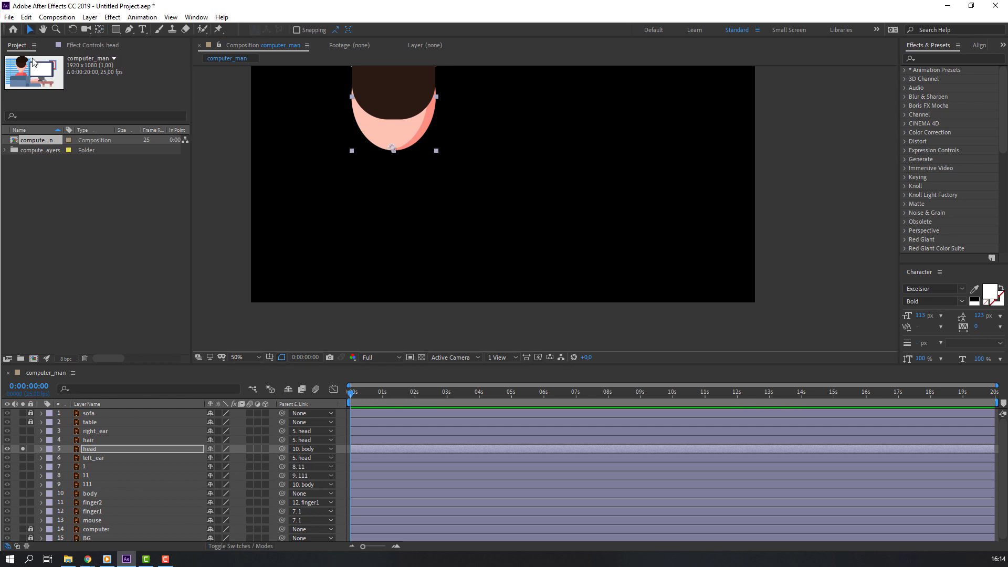
pyautogui.click(23, 449)
# Test the head's pivot by rotating the head layer, undo the rotation and collapse its properties
pyautogui.press('r')
pyautogui.moveTo(225, 459)
pyautogui.mouseDown()
pyautogui.moveTo(236, 459)
pyautogui.moveTo(219, 460)
pyautogui.mouseUp()
pyautogui.hotkey('ctrl', 'z')
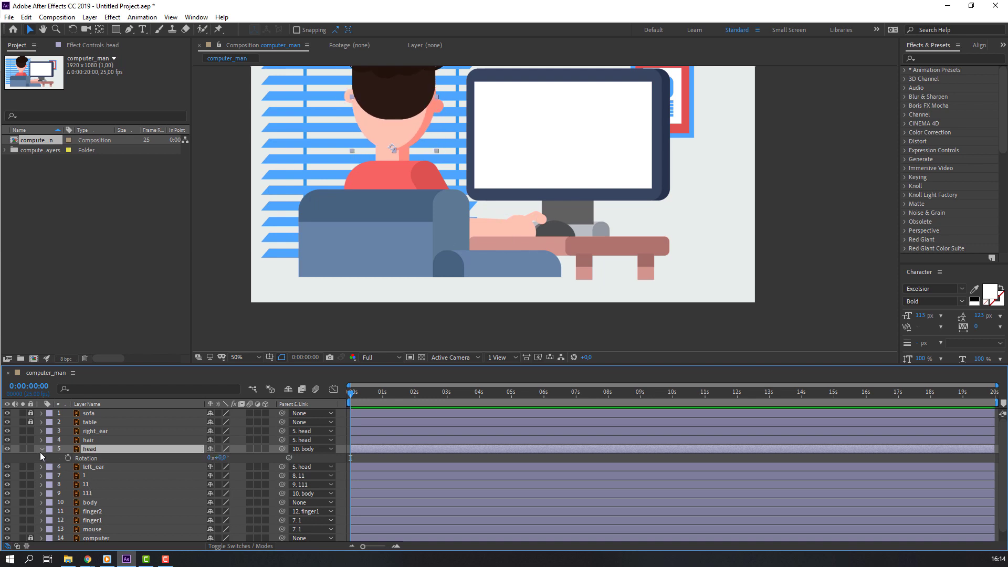
pyautogui.click(42, 449)
# Test the full hierarchy by rotating the body layer, restore its rotation and collapse its properties
pyautogui.click(89, 493)
pyautogui.press('r')
pyautogui.moveTo(225, 503)
pyautogui.mouseDown()
pyautogui.moveTo(213, 502)
pyautogui.moveTo(231, 503)
pyautogui.mouseUp()
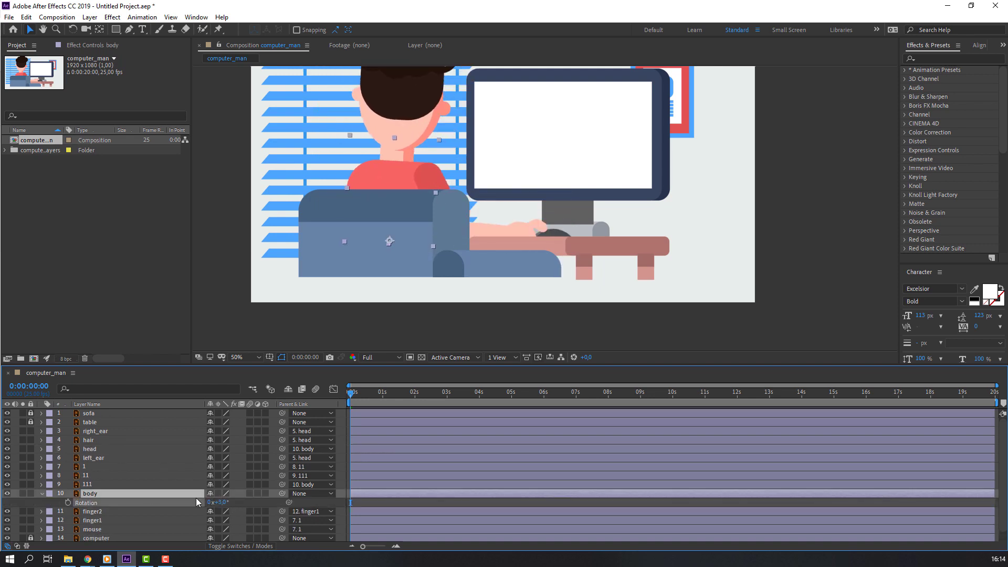
pyautogui.click(42, 493)
# Apply Duik Bassel.2's Auto-rig & IK to arm layers 1, 11 and 111, ignoring the script's update notice
pyautogui.hotkey('shift', '/')
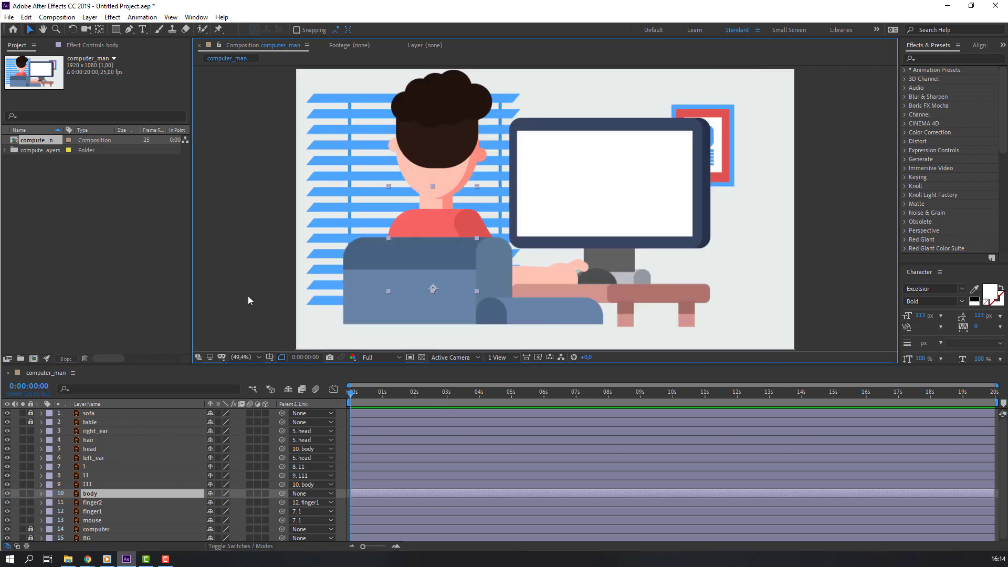
pyautogui.click(84, 466)
pyautogui.keyDown('shift'); pyautogui.click(90, 484); pyautogui.keyUp('shift')
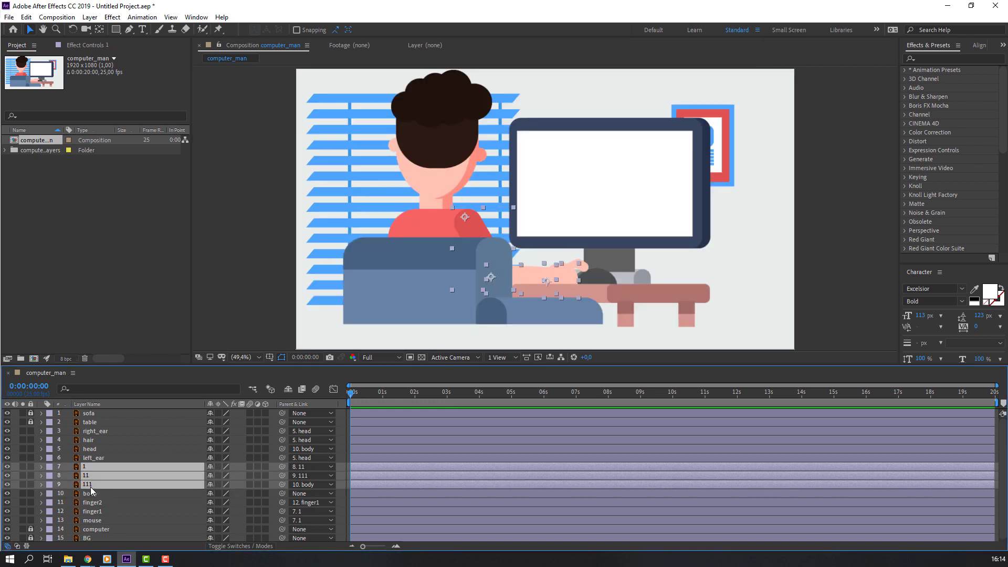
pyautogui.click(196, 17)
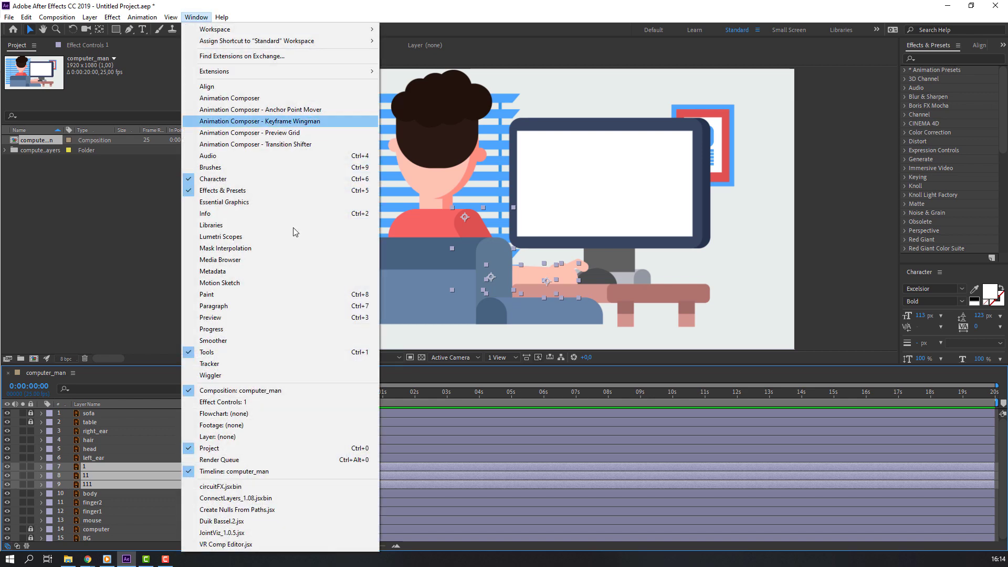
pyautogui.click(221, 522)
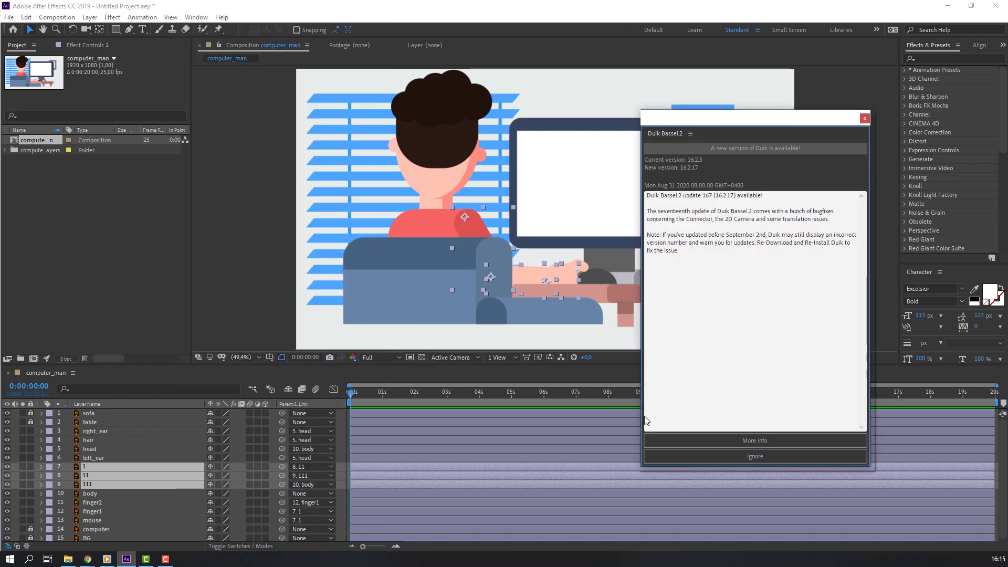
pyautogui.click(755, 455)
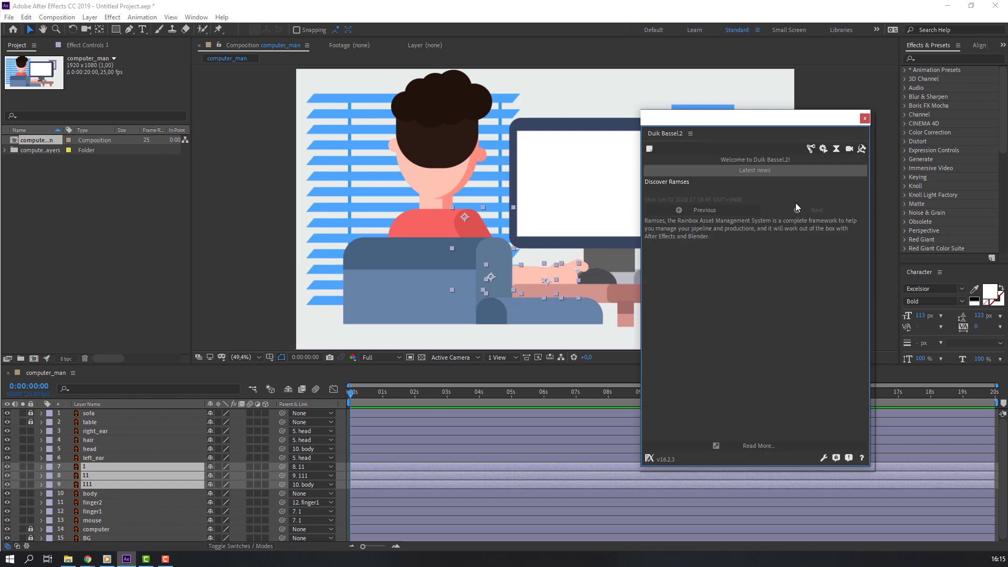
pyautogui.click(810, 149)
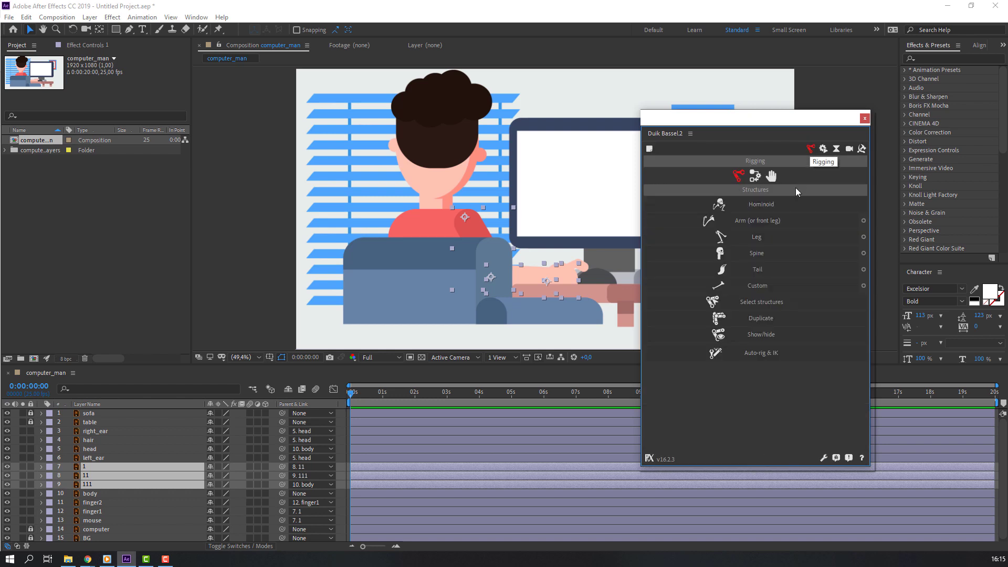
pyautogui.click(766, 358)
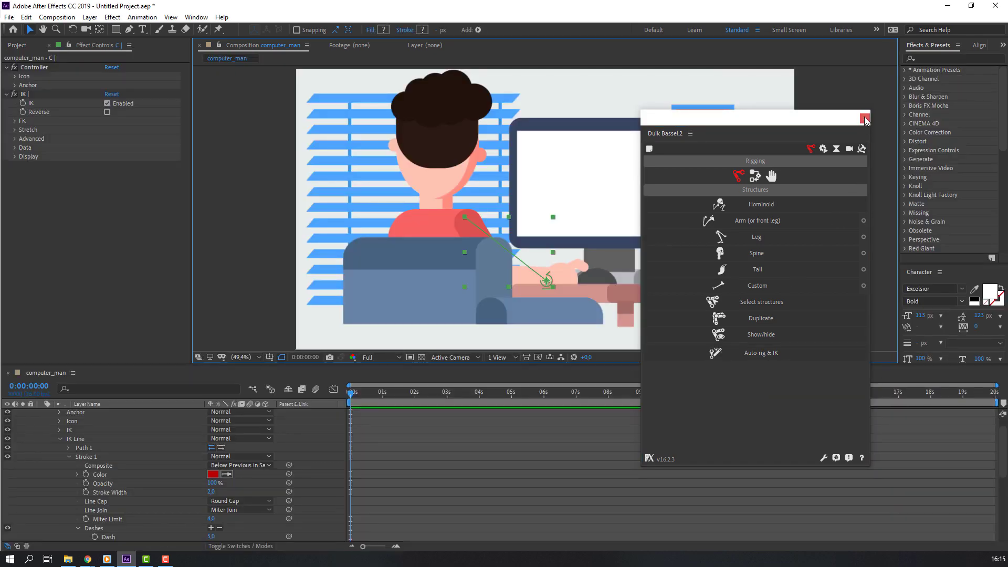
# Close Duik Bassel.2 and collapse the new arm controller layer's properties
pyautogui.click(865, 119)
pyautogui.scroll(1, 83, 462)
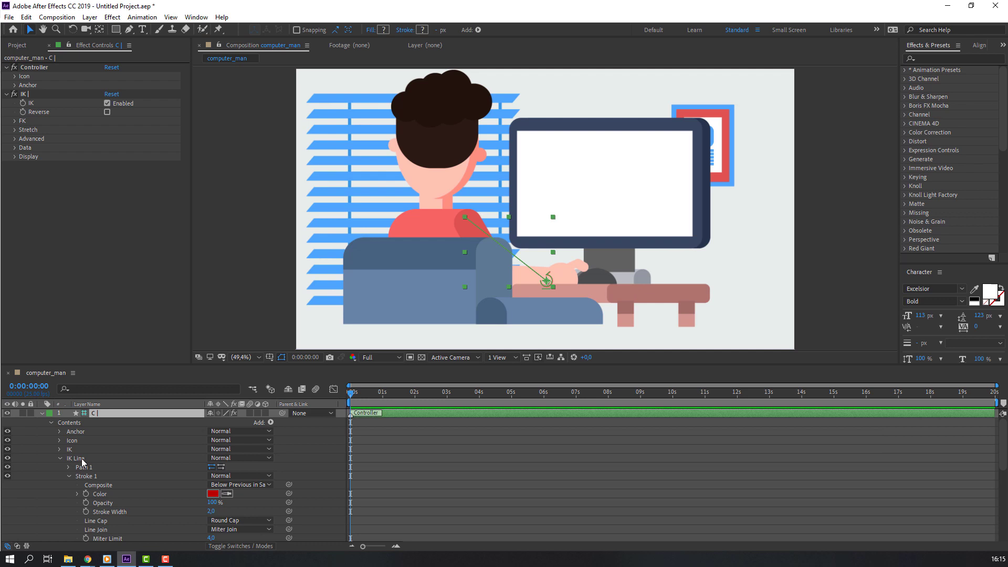
pyautogui.click(42, 414)
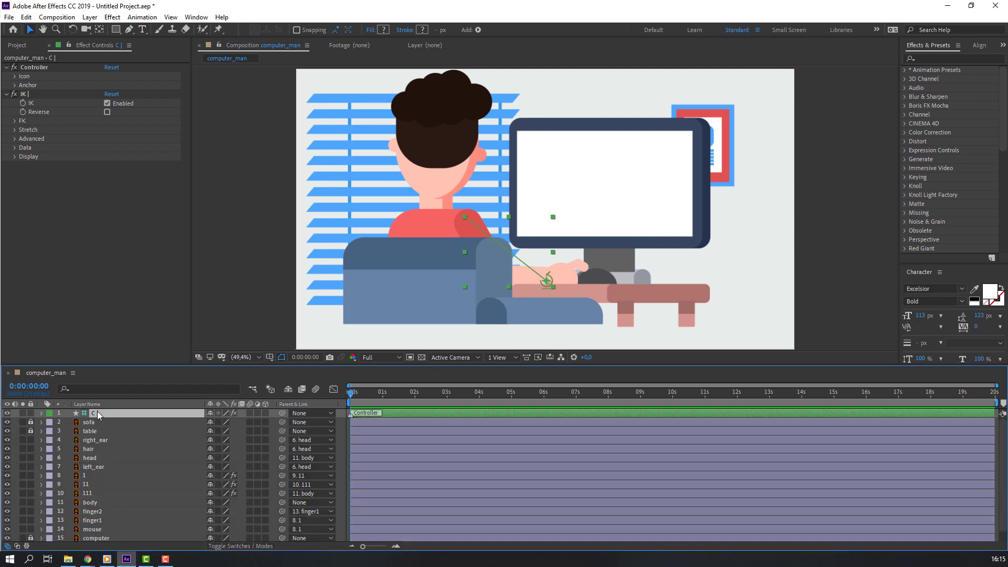
# Test the arm IK by shifting the controller's position, move it back to the wrist and deselect the layer
pyautogui.scroll(3, 527, 283)
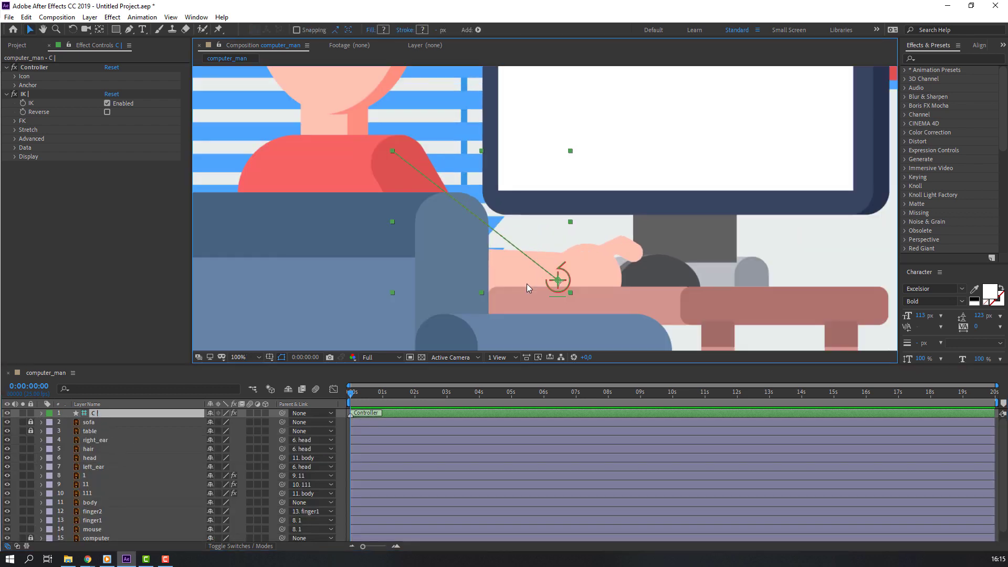
pyautogui.click(102, 416)
pyautogui.press('p')
pyautogui.moveTo(217, 423); pyautogui.dragTo(257, 419)
pyautogui.moveTo(619, 280); pyautogui.dragTo(569, 281)
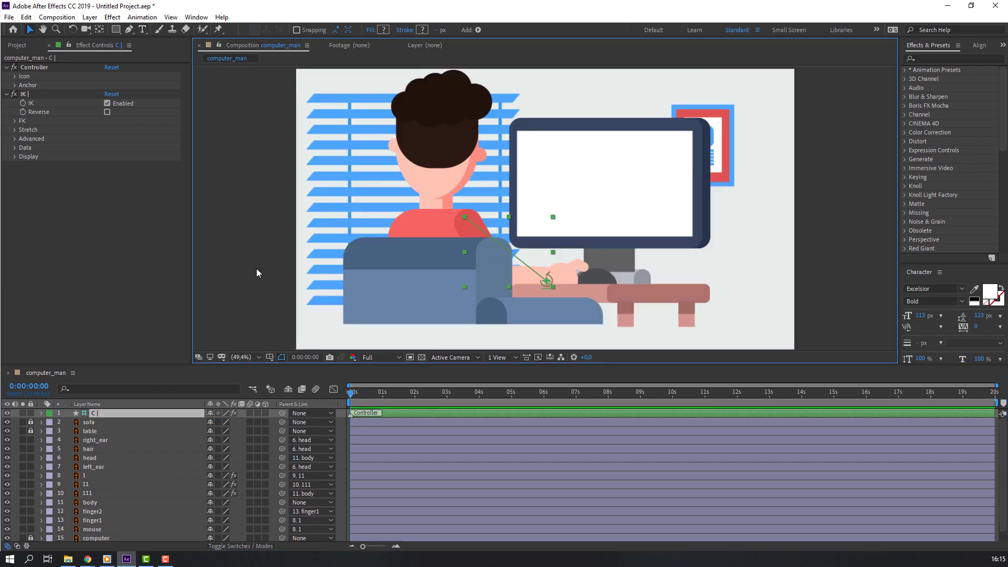
pyautogui.click(256, 268)
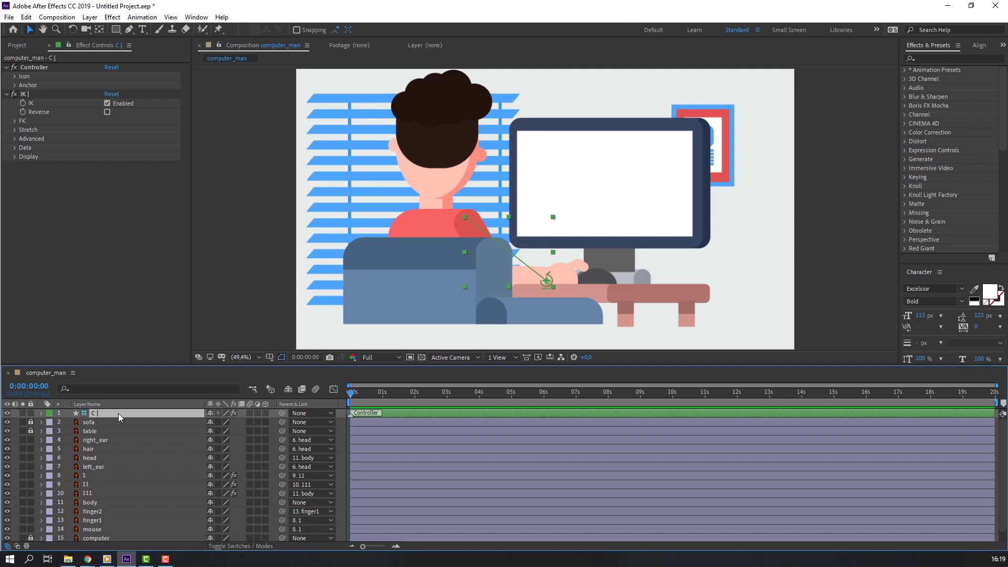
# Start Position keyframing on the arm controller layer with a keyframe at 0:00:00:11
pyautogui.click(118, 414)
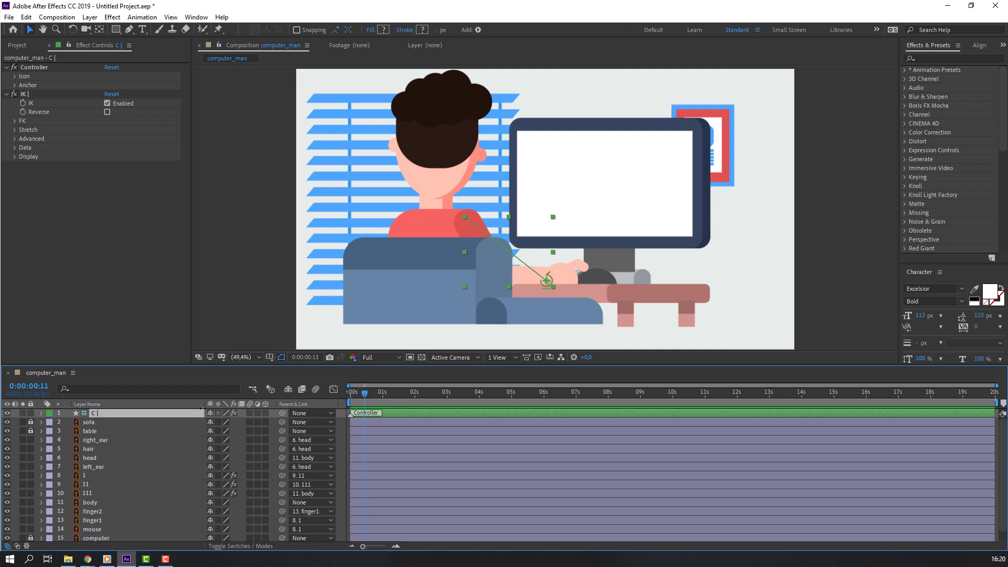
pyautogui.press('p')
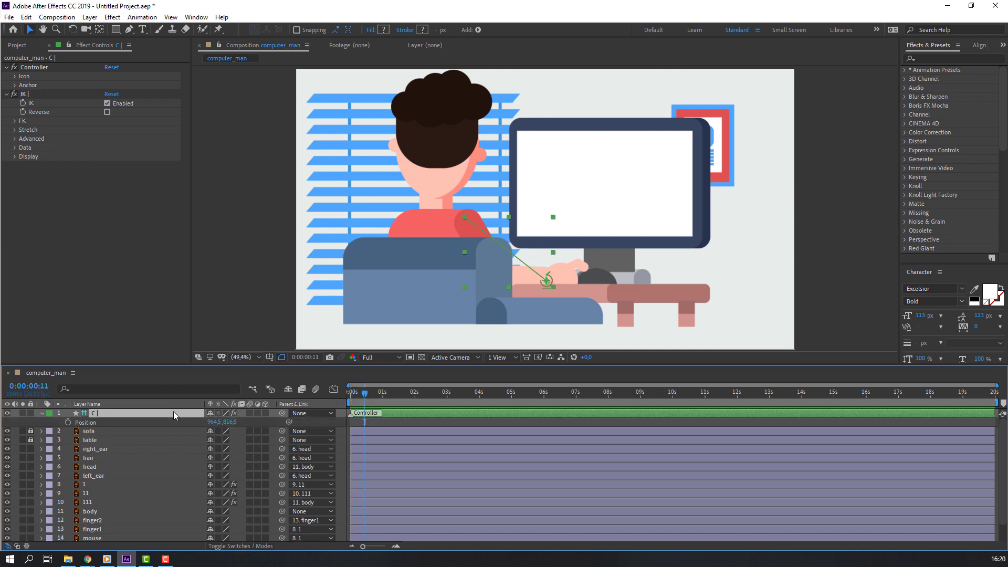
pyautogui.click(68, 423)
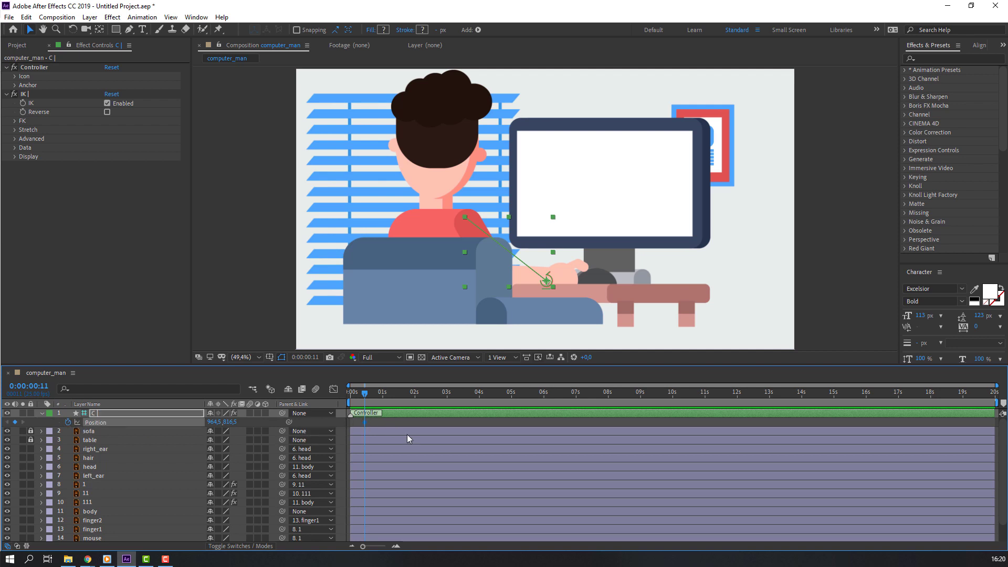
# Keyframe the arm controller's X position at 1006,5 at 0:00:00:21, apply Easy Ease to both Position keyframes and preview the motion
pyautogui.hotkey('shift', 'pagedown')
pyautogui.moveTo(216, 423); pyautogui.dragTo(242, 428)
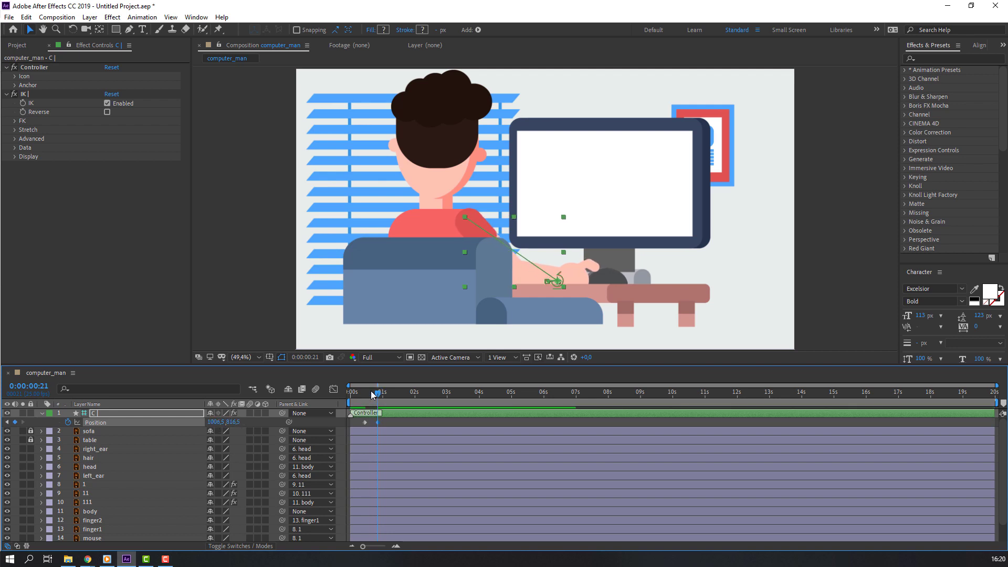
pyautogui.moveTo(379, 395); pyautogui.dragTo(351, 395)
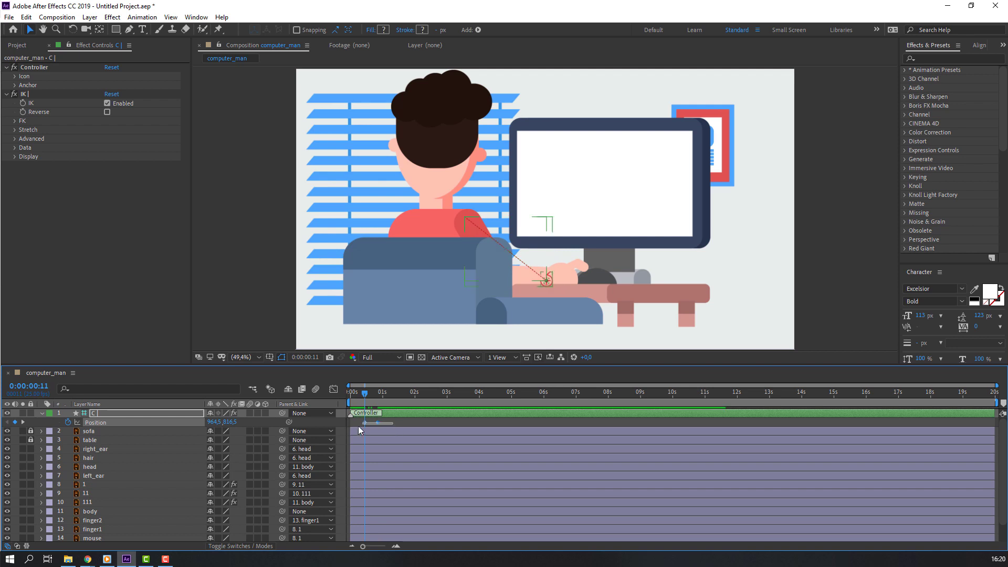
pyautogui.rightClick(376, 422)
pyautogui.moveTo(451, 417)
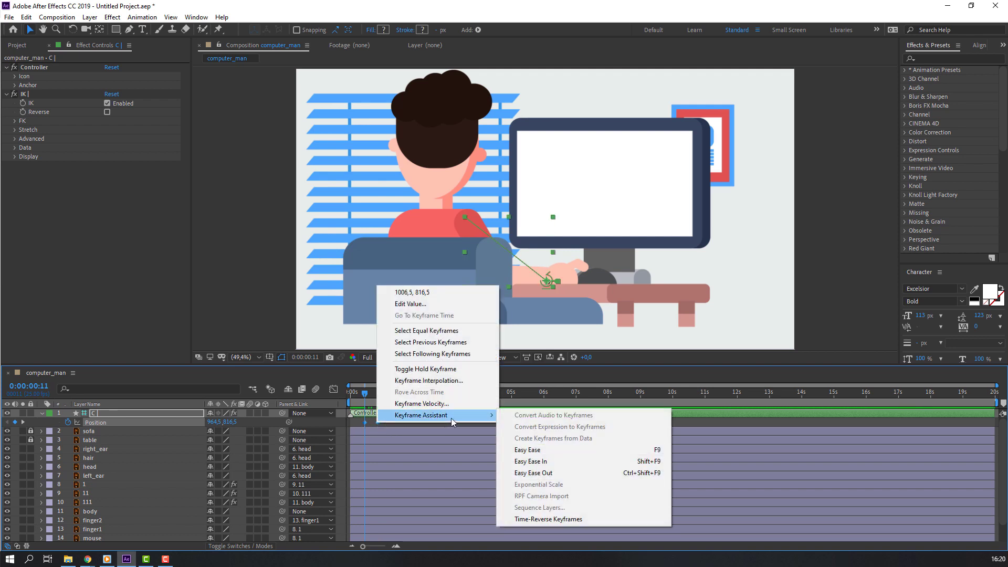
pyautogui.click(545, 451)
pyautogui.press('space')
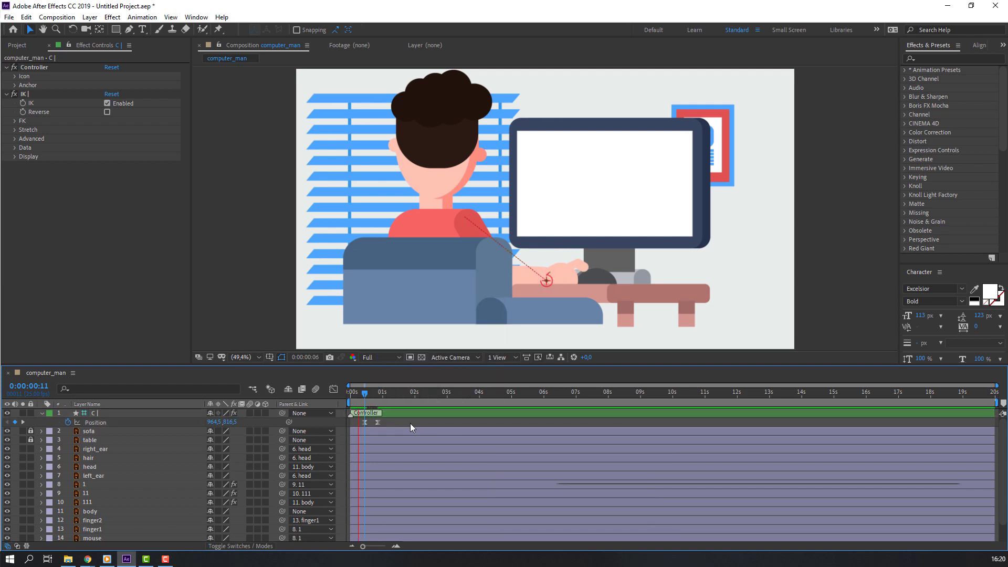
pyautogui.press('space')
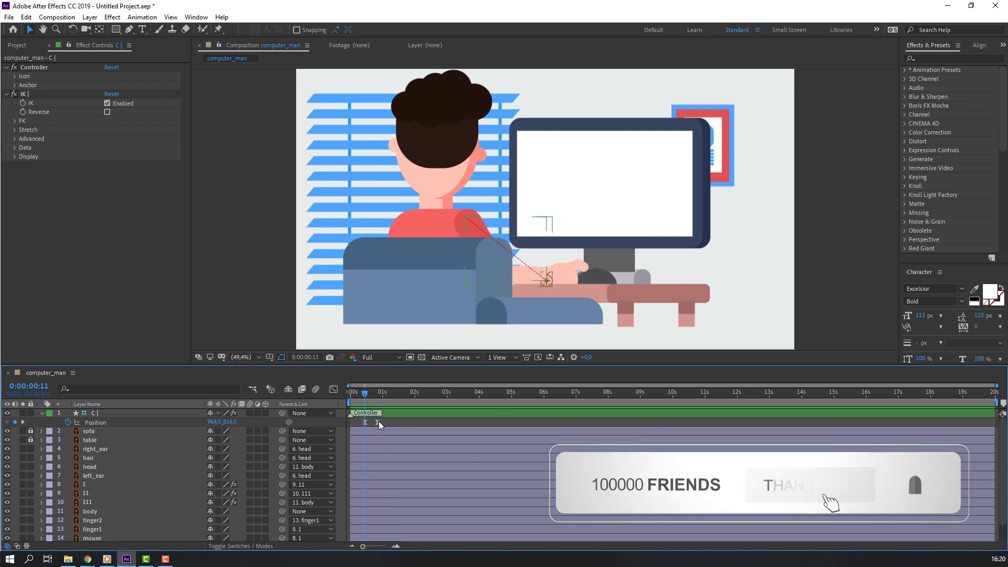
# Shift the controller's second Position keyframe to just before the 1-second mark, previewing the slower move
pyautogui.moveTo(378, 422); pyautogui.dragTo(385, 422)
pyautogui.press('space')
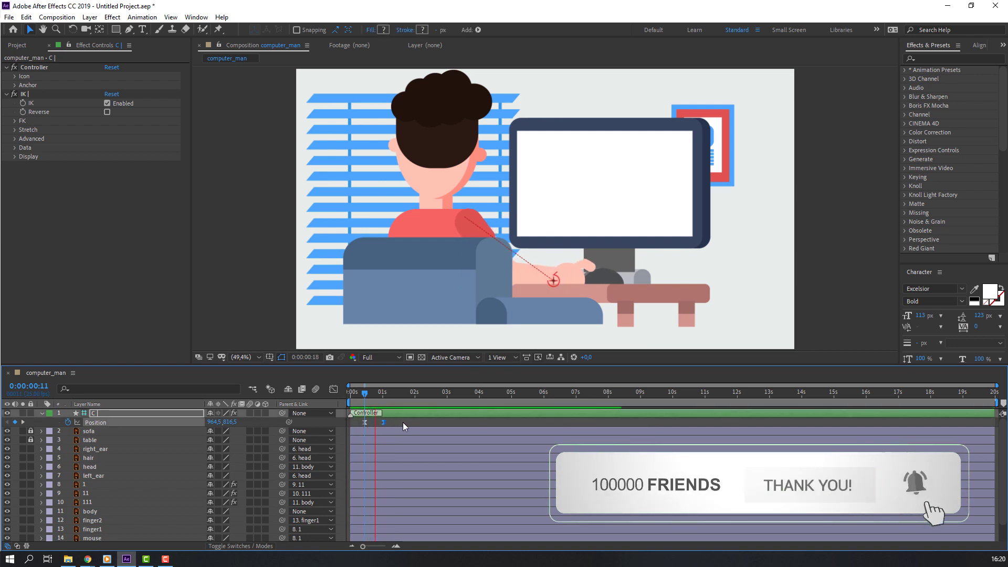
pyautogui.moveTo(384, 423)
pyautogui.mouseDown()
pyautogui.moveTo(373, 423)
pyautogui.moveTo(382, 423)
pyautogui.mouseUp()
# Add a Position hold keyframe on the controller at 0:00:01:19 and another at 0:00:02:09 with X set to 935,5
pyautogui.moveTo(379, 396); pyautogui.dragTo(407, 394)
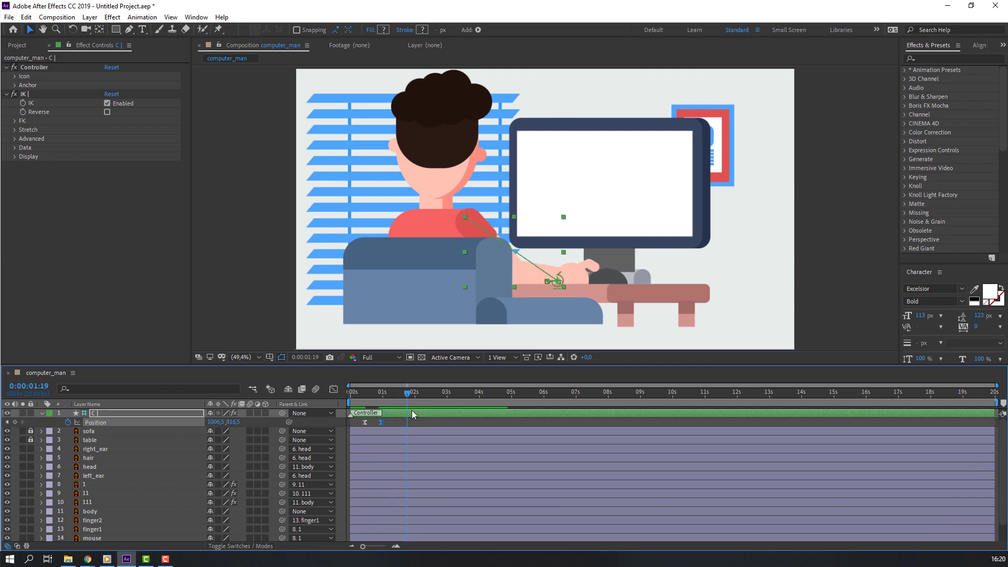
pyautogui.click(15, 422)
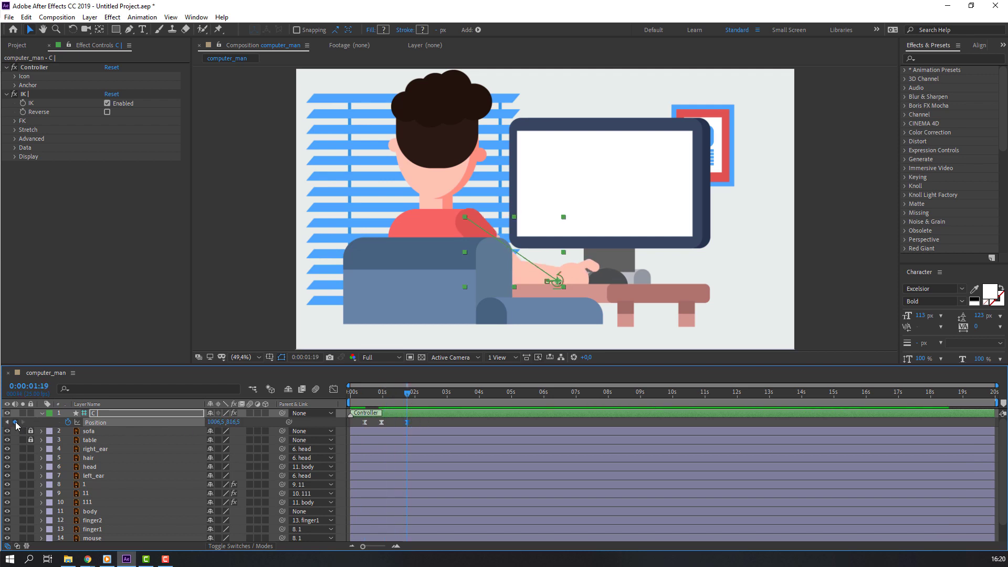
pyautogui.click(416, 395)
pyautogui.moveTo(216, 423); pyautogui.dragTo(180, 424)
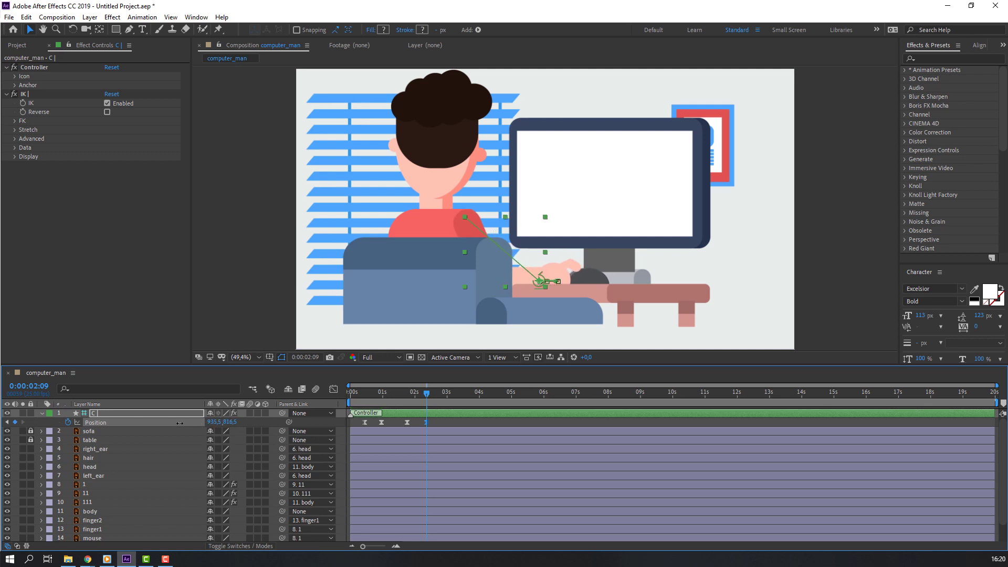
# Preview the arm motion and shift the last two Position keyframes so the return move starts at about 2 seconds
pyautogui.moveTo(394, 397); pyautogui.dragTo(304, 411)
pyautogui.press('space')
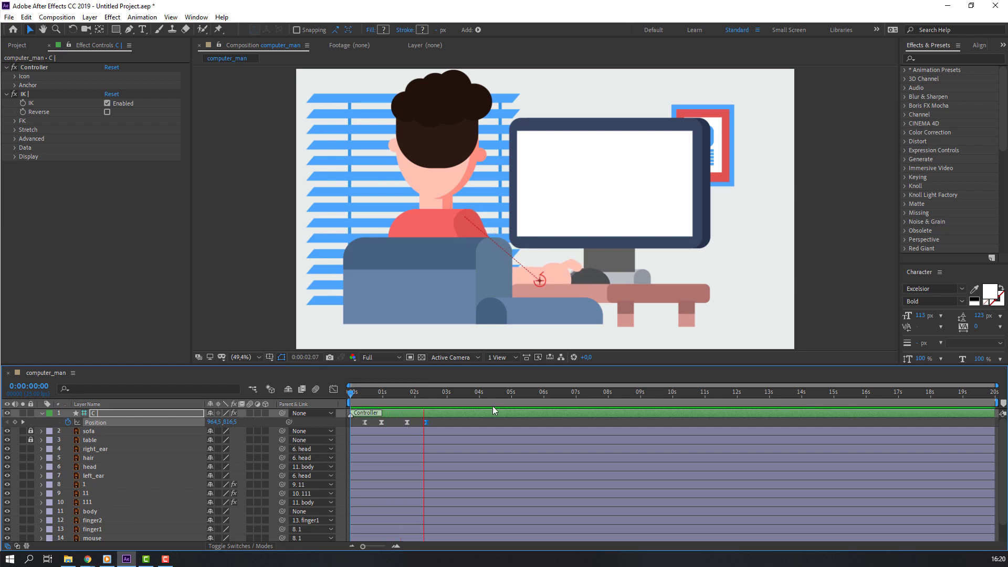
pyautogui.press('space')
pyautogui.moveTo(443, 419); pyautogui.dragTo(415, 423)
pyautogui.press('space')
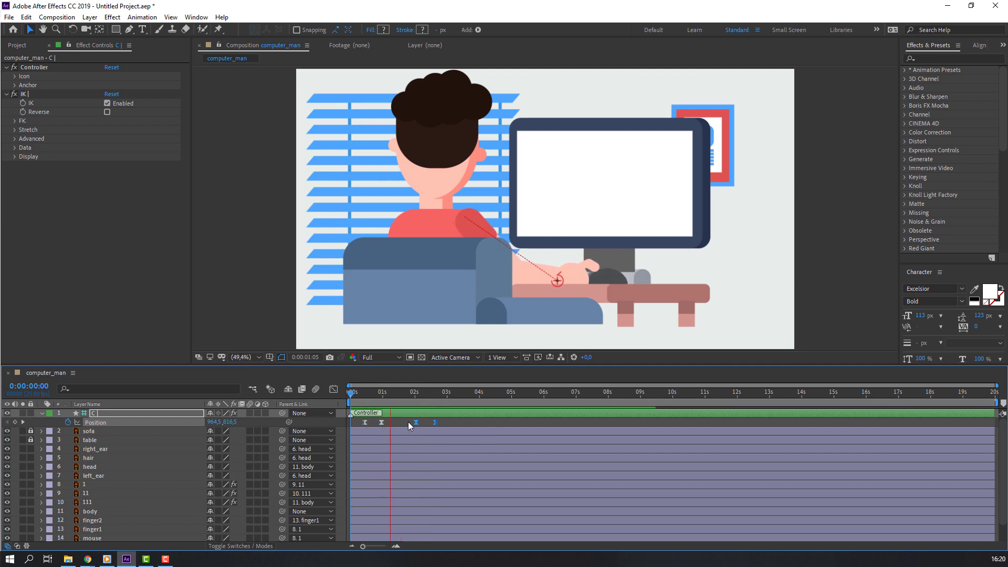
pyautogui.press('space')
pyautogui.moveTo(416, 423)
pyautogui.mouseDown()
pyautogui.moveTo(366, 396)
pyautogui.moveTo(413, 423)
pyautogui.mouseUp()
# Start Rotation keyframing on the finger1 layer with a keyframe at 0:00:01:03
pyautogui.click(386, 397)
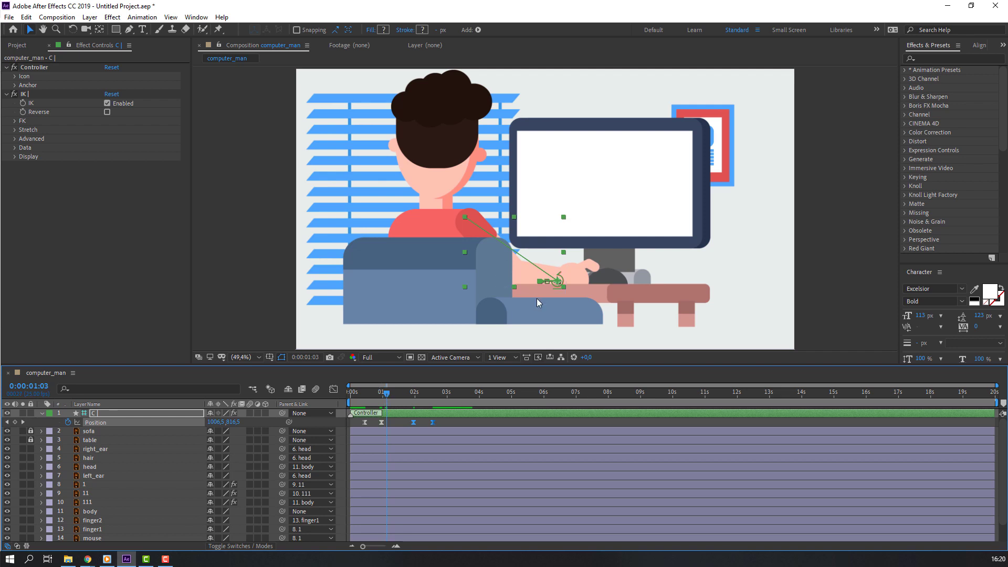
pyautogui.scroll(3, 578, 294)
pyautogui.scroll(2, 564, 291)
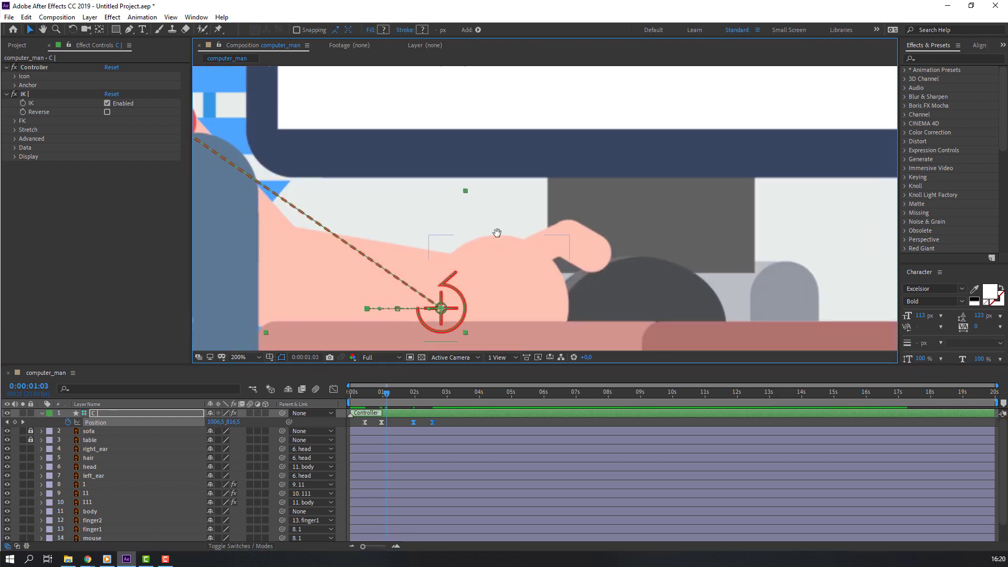
pyautogui.moveTo(496, 233); pyautogui.dragTo(476, 215)
pyautogui.scroll(-1, 96, 472)
pyautogui.click(93, 510)
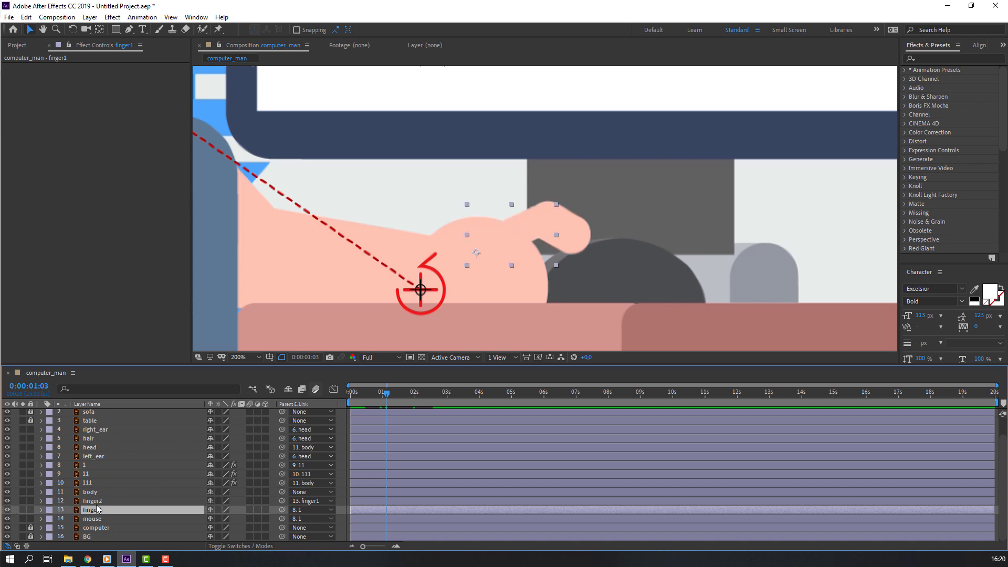
pyautogui.press('r')
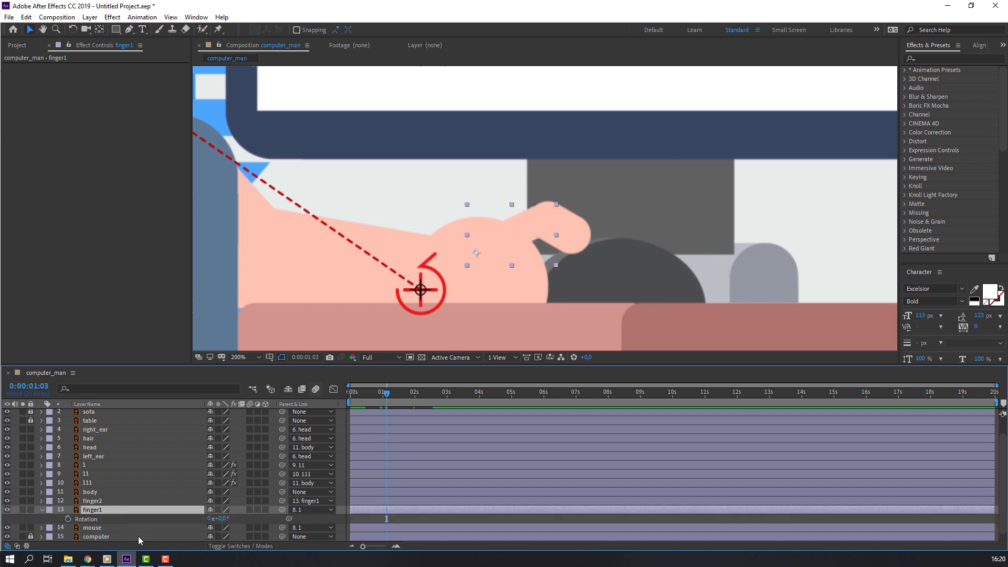
pyautogui.click(68, 519)
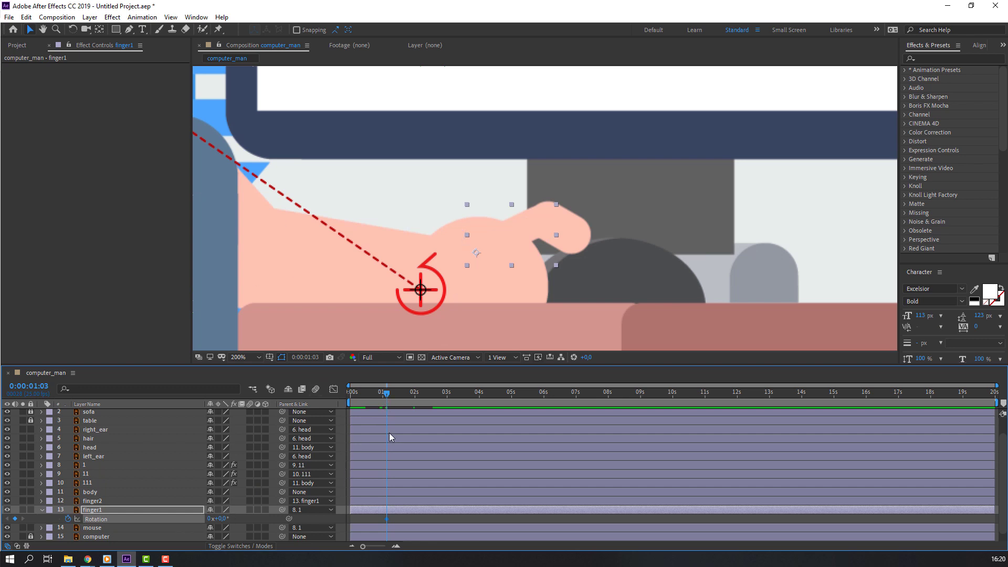
# Keyframe finger1's Rotation at -16° at 0:00:01:13 and at +1° at 0:00:01:23
pyautogui.hotkey('shift', 'pagedown')
pyautogui.moveTo(223, 519); pyautogui.dragTo(215, 518)
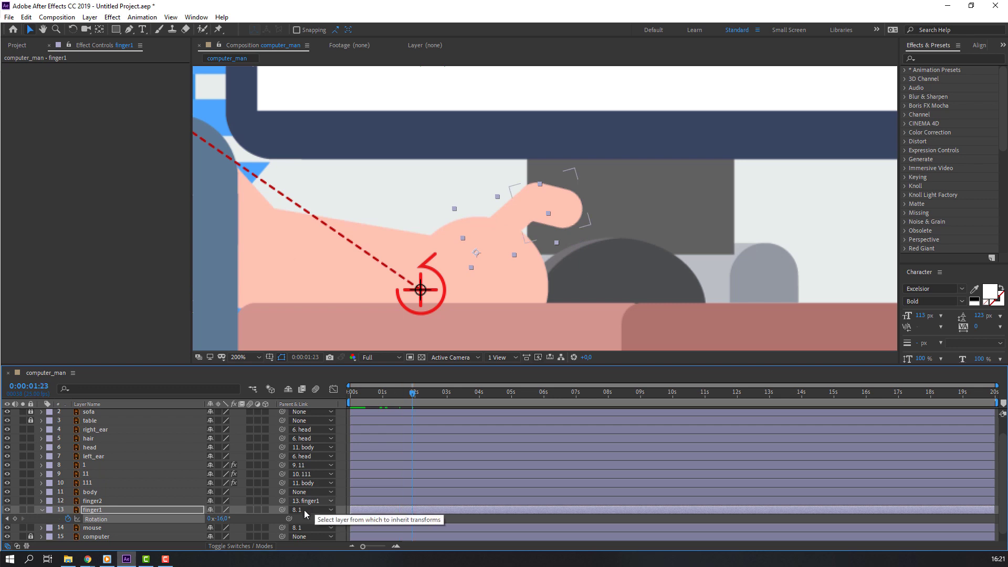
pyautogui.hotkey('shift', 'pagedown')
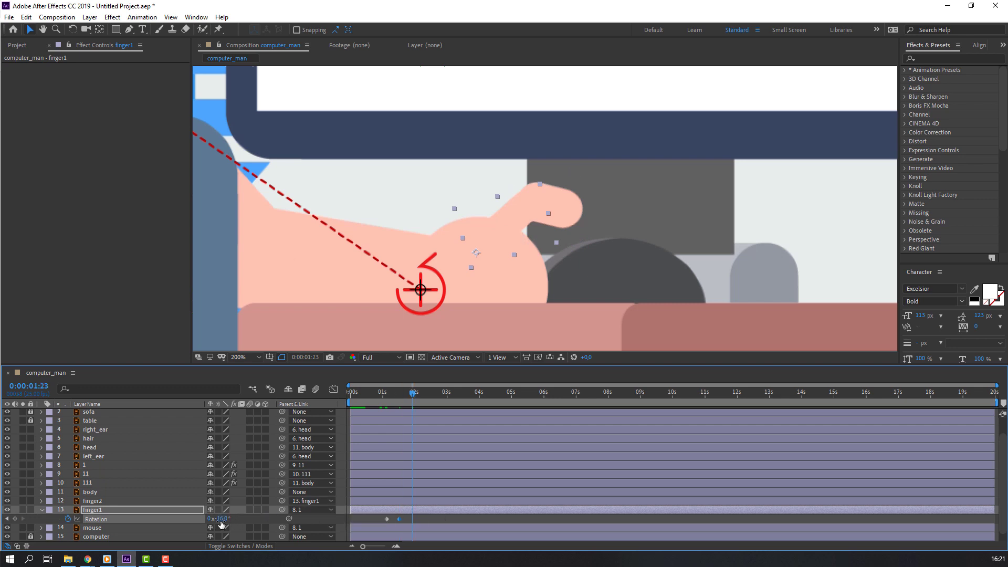
pyautogui.moveTo(222, 523); pyautogui.dragTo(229, 519)
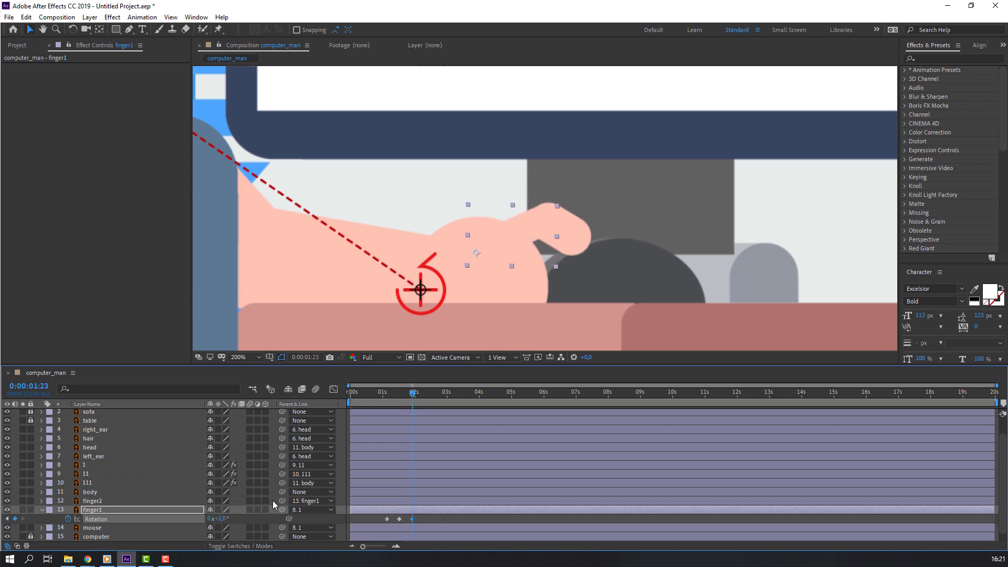
# Animate finger2's Rotation with keyframes of 0° at 0:00:01:03, -20° at 0:00:01:13 and 0° at 0:00:01:23
pyautogui.moveTo(381, 397)
pyautogui.mouseDown()
pyautogui.moveTo(409, 397)
pyautogui.moveTo(389, 400)
pyautogui.mouseUp()
pyautogui.press('pageup')
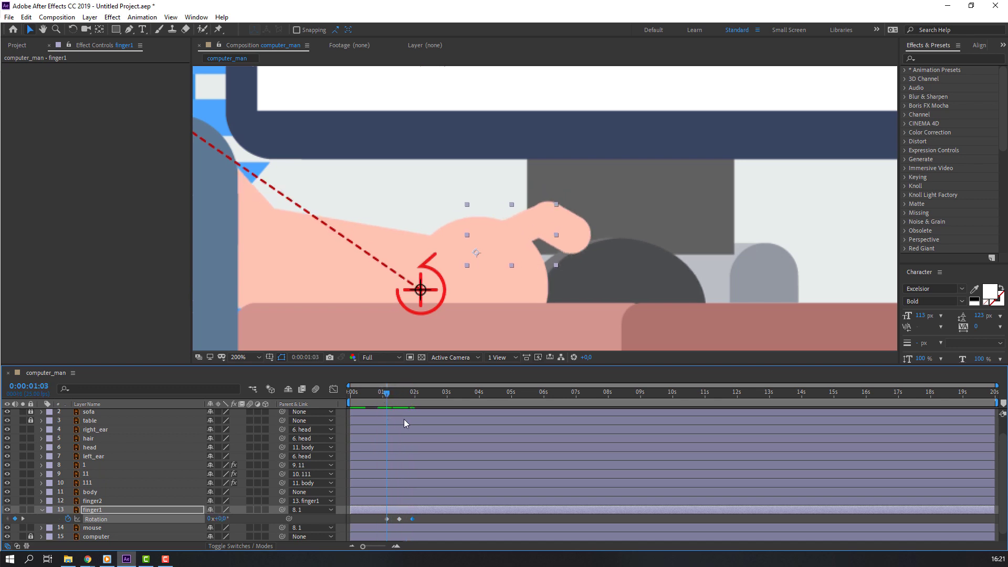
pyautogui.click(100, 501)
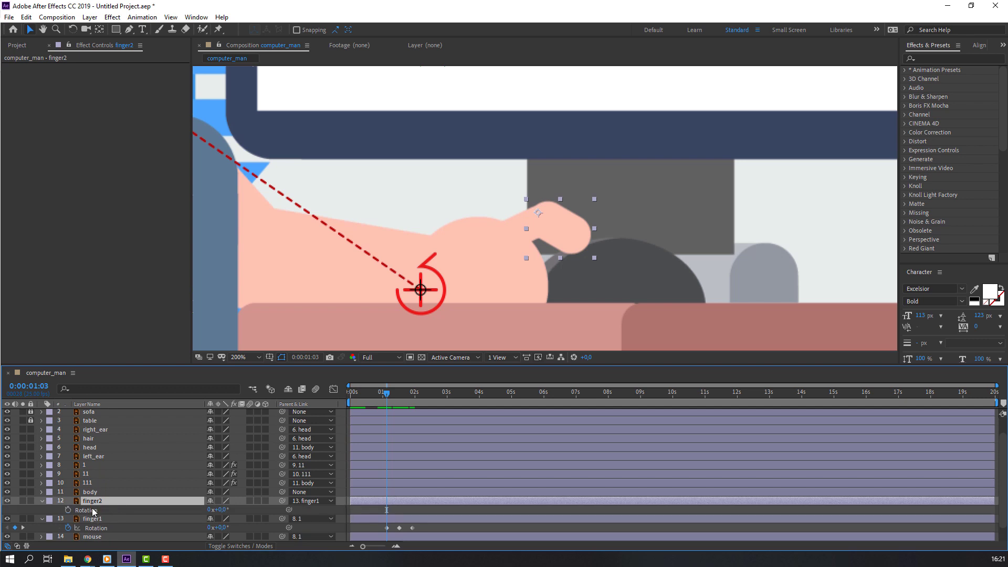
pyautogui.press('r')
pyautogui.moveTo(391, 394); pyautogui.dragTo(398, 395)
pyautogui.moveTo(221, 492); pyautogui.dragTo(210, 492)
pyautogui.moveTo(383, 395); pyautogui.dragTo(413, 392)
pyautogui.click(387, 491)
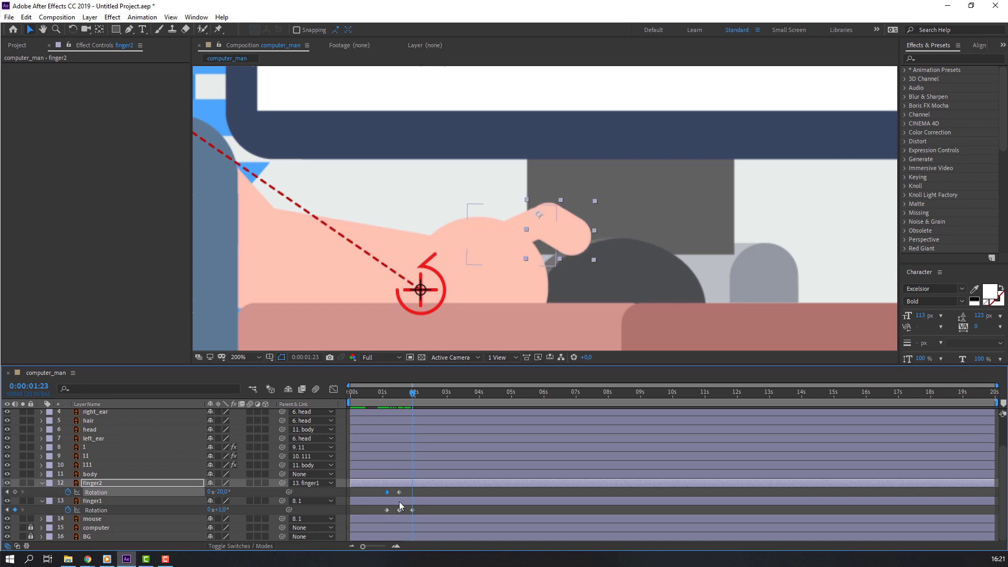
# Apply Easy Ease to all Rotation keyframes of finger1 and finger2 and preview the click motion
pyautogui.moveTo(430, 490); pyautogui.dragTo(382, 501)
pyautogui.rightClick(390, 495)
pyautogui.moveTo(449, 488)
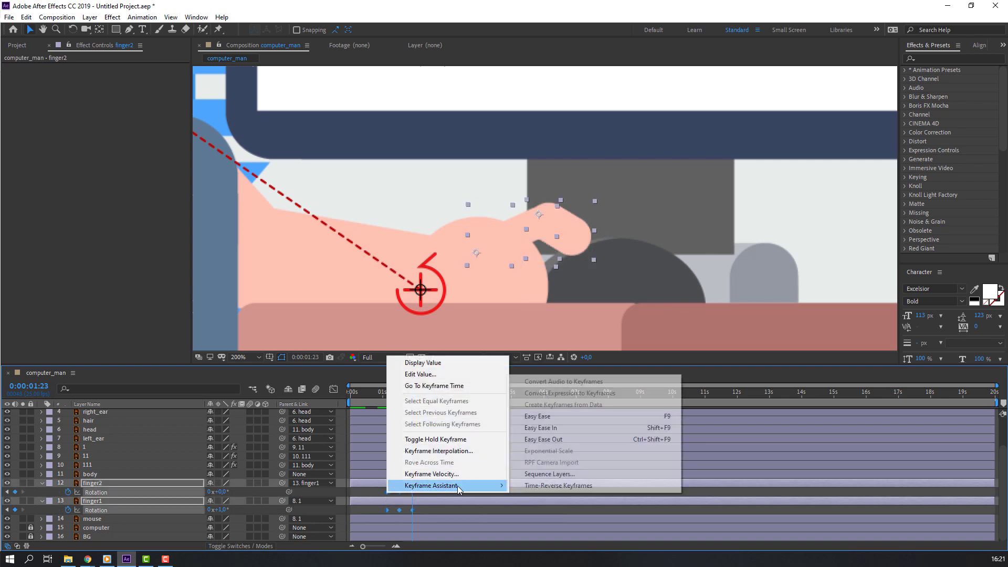
pyautogui.click(550, 417)
pyautogui.click(434, 486)
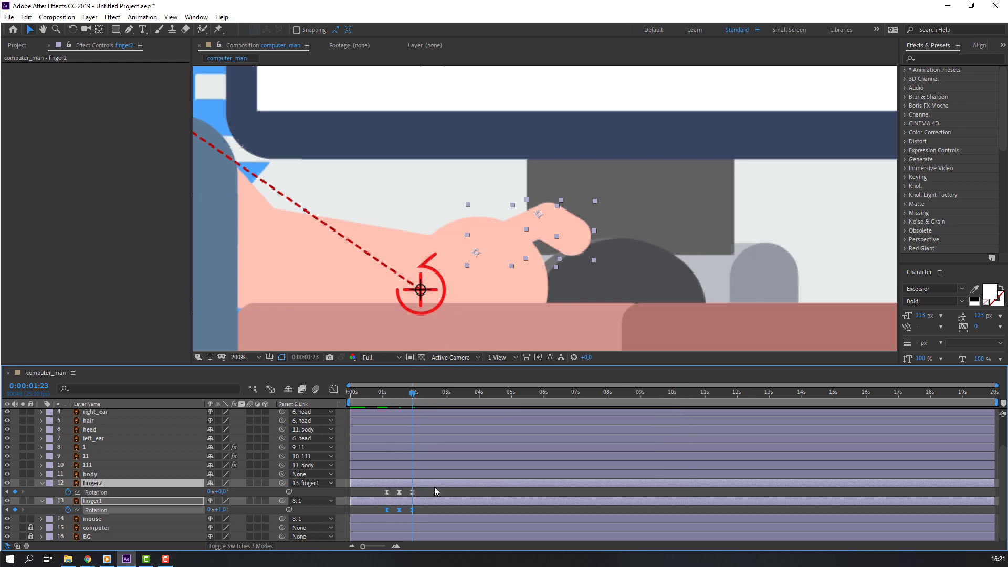
pyautogui.press('space')
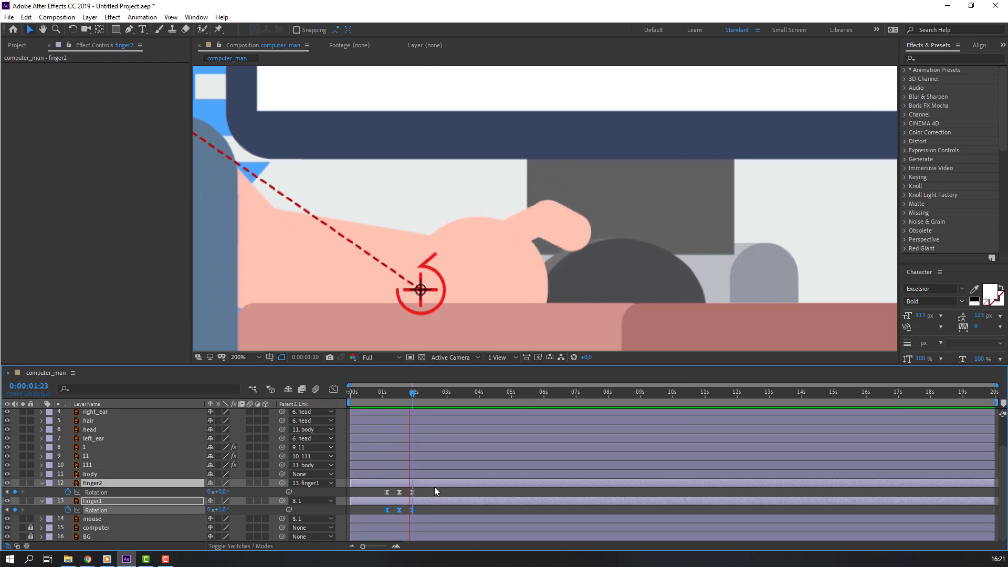
pyautogui.press('space')
# Compress the Rotation keyframes of finger1 and finger2 so they end at 0:00:01:16, then preview the faster click
pyautogui.moveTo(426, 488); pyautogui.dragTo(383, 513)
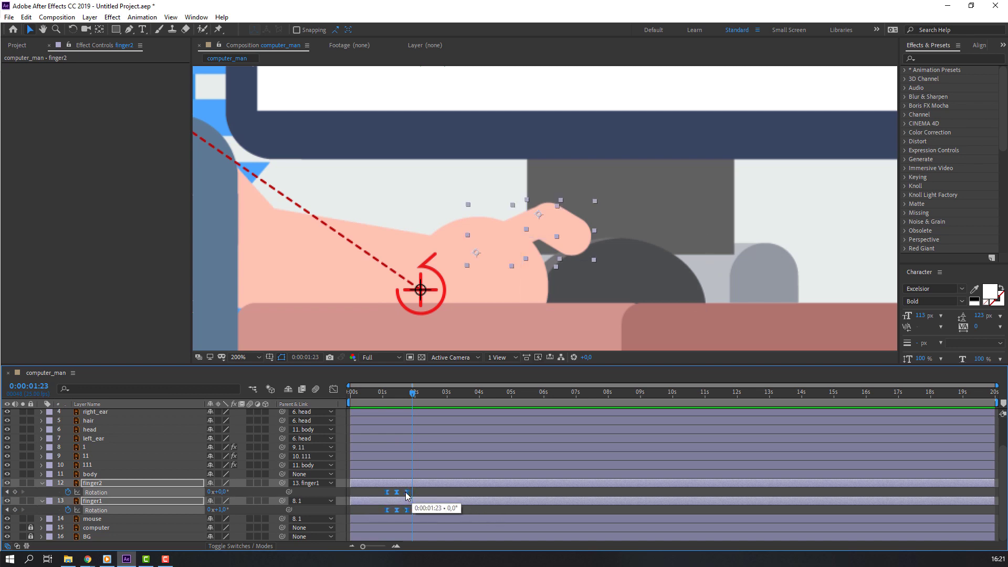
pyautogui.moveTo(407, 492); pyautogui.dragTo(402, 492)
pyautogui.press('space')
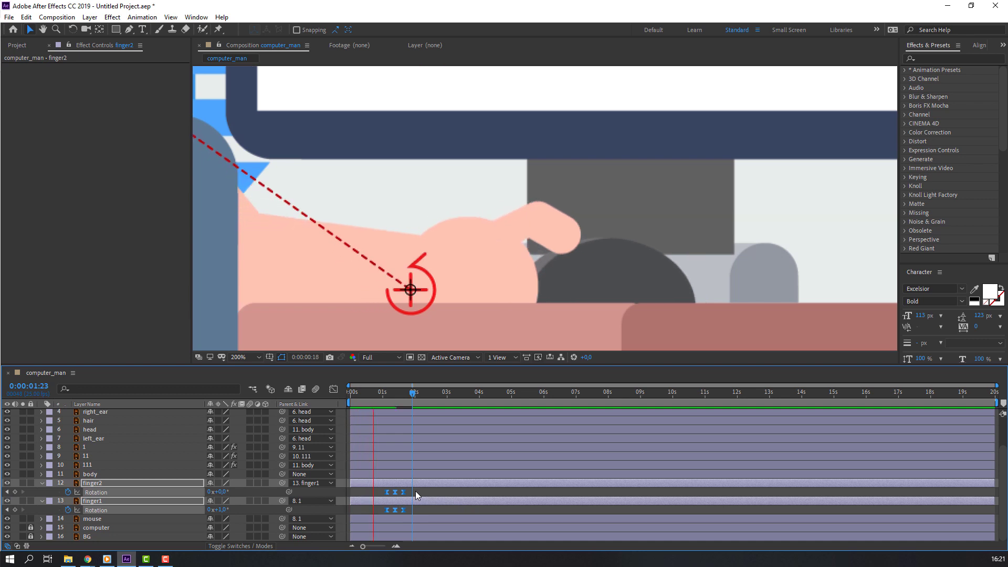
pyautogui.press('space')
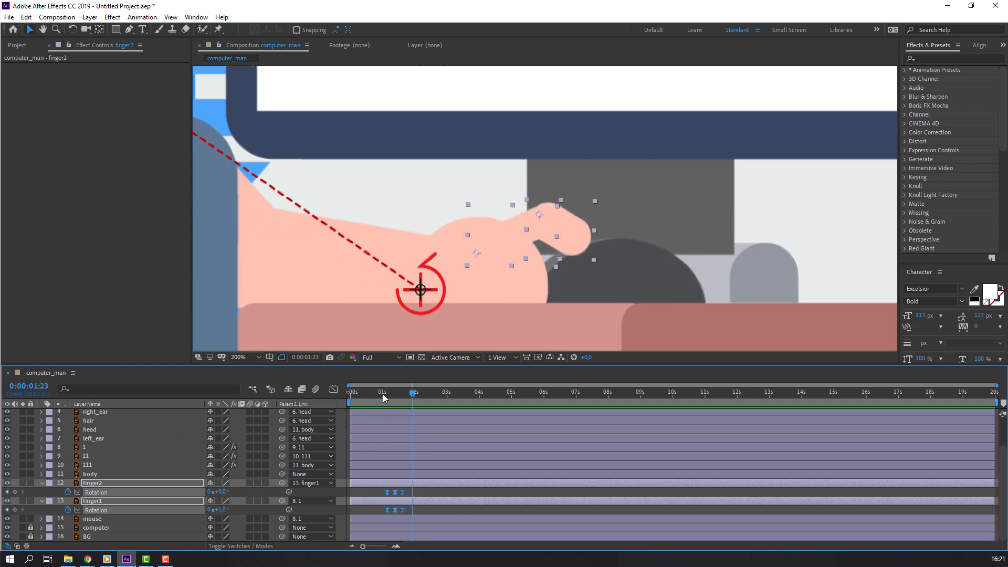
# Add Rotation keyframes at 0:00:01:19 of -4° on finger2 and -3° on finger1
pyautogui.moveTo(383, 397); pyautogui.dragTo(404, 396)
pyautogui.click(414, 492)
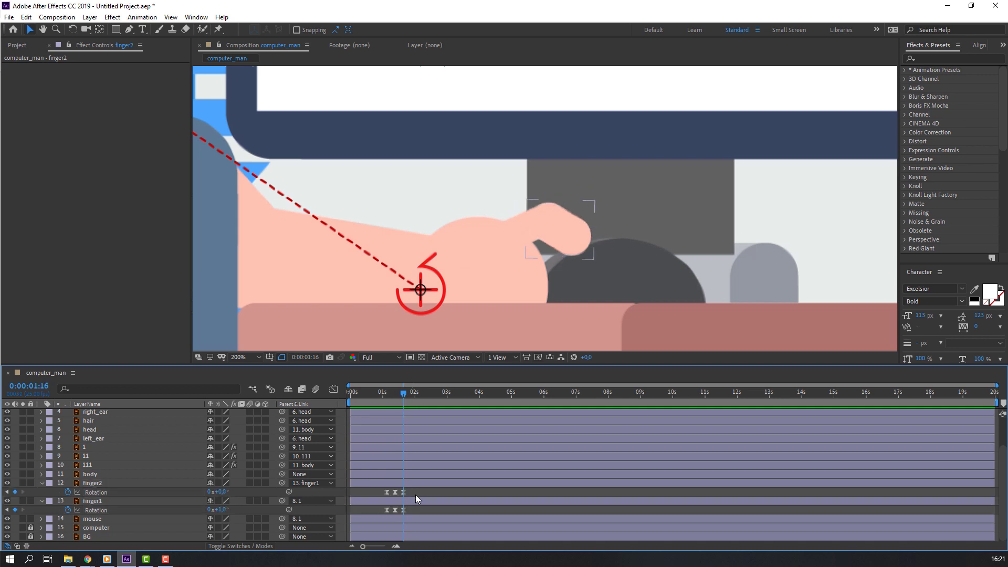
pyautogui.press('pagedown')
pyautogui.press('pagedown')
pyautogui.press('pagedown')
pyautogui.moveTo(221, 492)
pyautogui.mouseDown()
pyautogui.moveTo(233, 513)
pyautogui.moveTo(217, 510)
pyautogui.mouseUp()
pyautogui.click(442, 498)
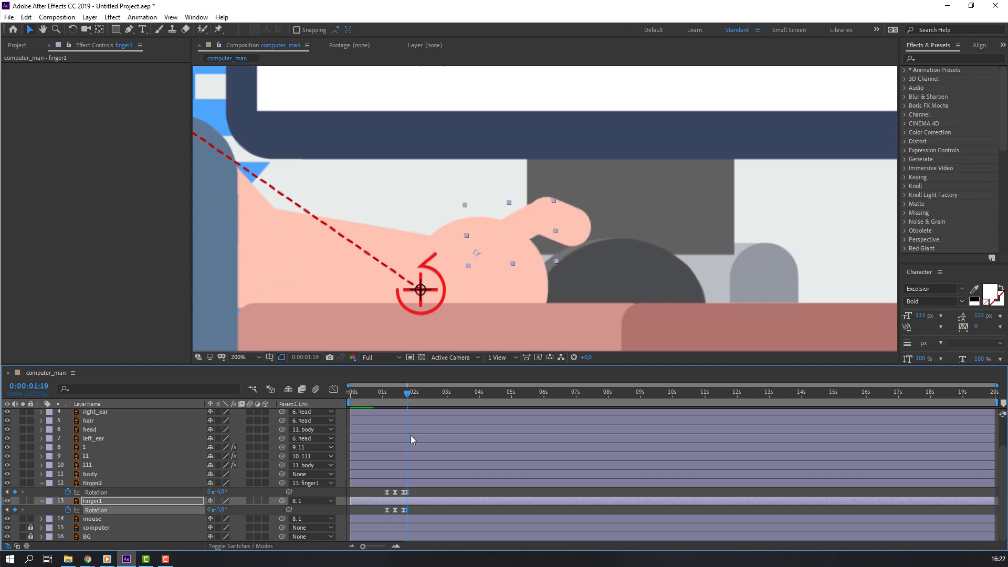
pyautogui.keyDown('shift'); pyautogui.click(404, 492); pyautogui.keyUp('shift')
# Preview the combined arm and finger animation with the character and desk in view
pyautogui.press('space')
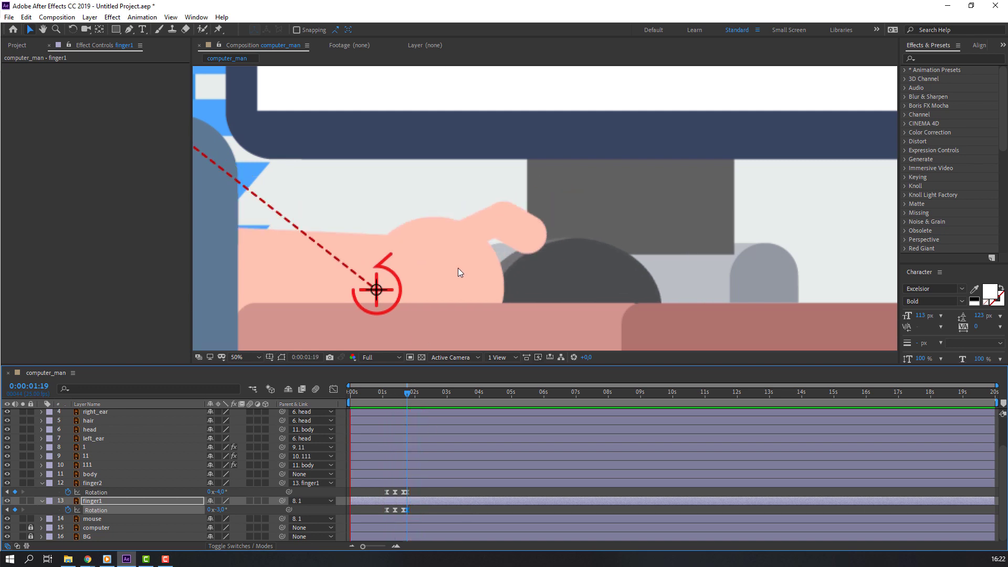
pyautogui.scroll(-3, 458, 268)
pyautogui.press('space')
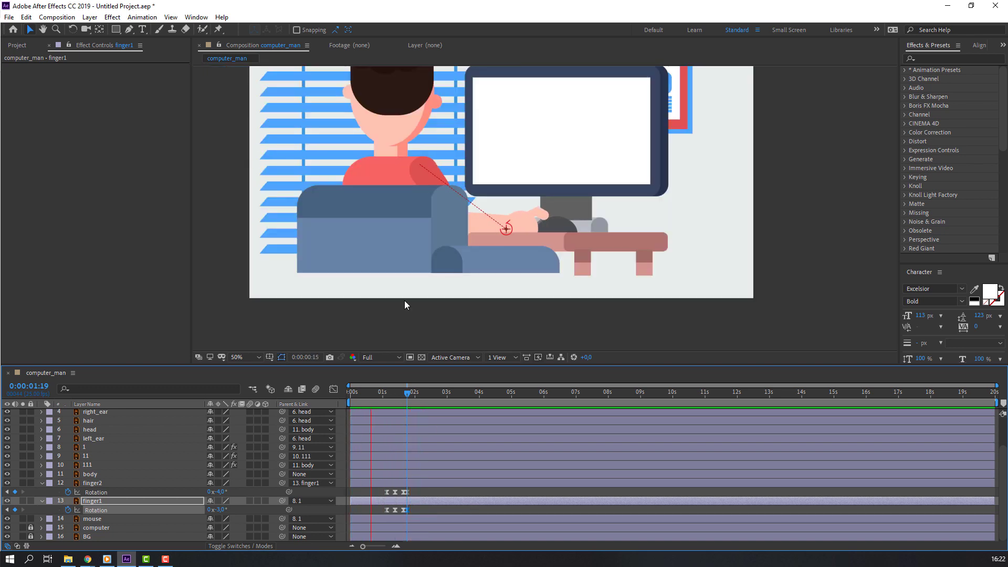
pyautogui.press('space')
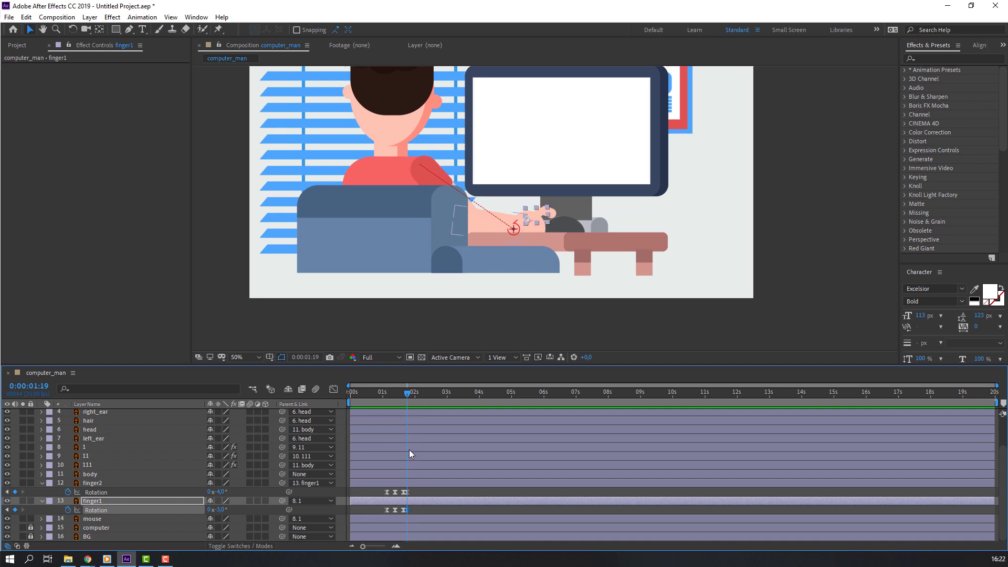
# Copy finger2's Rotation keyframes and paste them at 0:00:02:19
pyautogui.scroll(3, 400, 456)
pyautogui.moveTo(416, 399); pyautogui.dragTo(437, 395)
pyautogui.scroll(-2, 413, 512)
pyautogui.moveTo(414, 502); pyautogui.dragTo(399, 504)
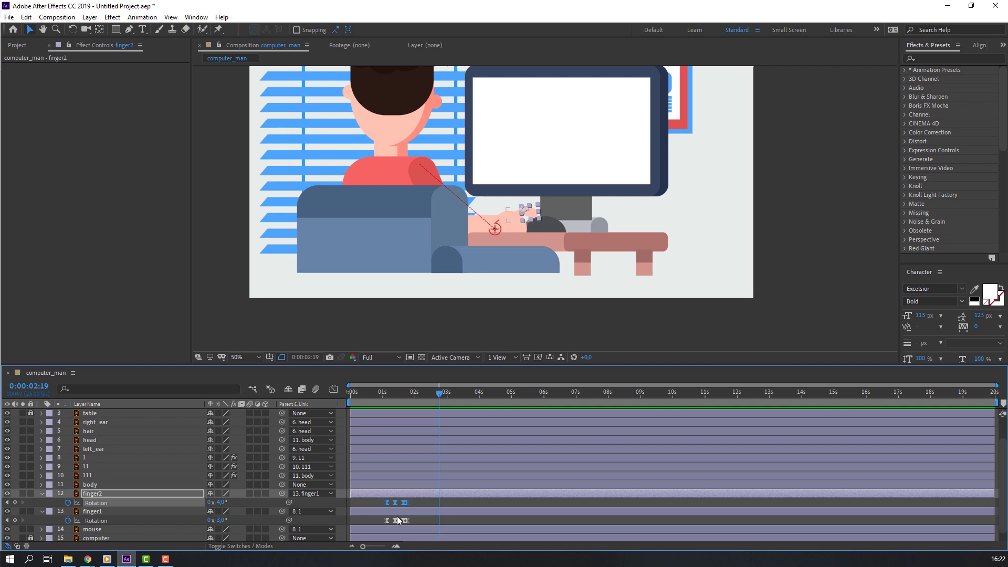
pyautogui.hotkey('ctrl', 'v')
# Copy finger1's Rotation keyframes to 0:00:02:19 and preview the repeated finger click
pyautogui.moveTo(418, 518); pyautogui.dragTo(373, 525)
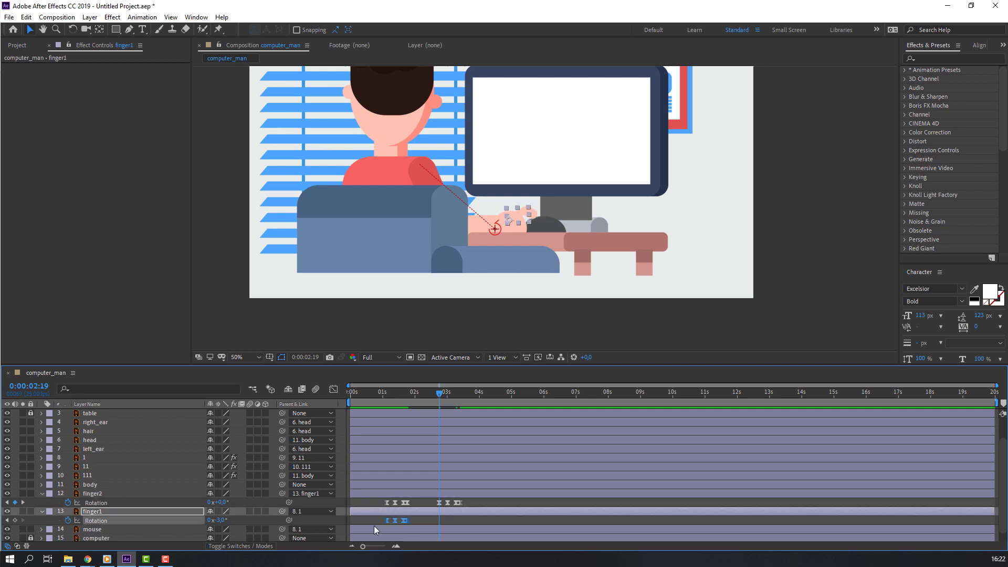
pyautogui.hotkey('ctrl', 'c')
pyautogui.hotkey('ctrl', 'v')
pyautogui.click(486, 499)
pyautogui.press('space')
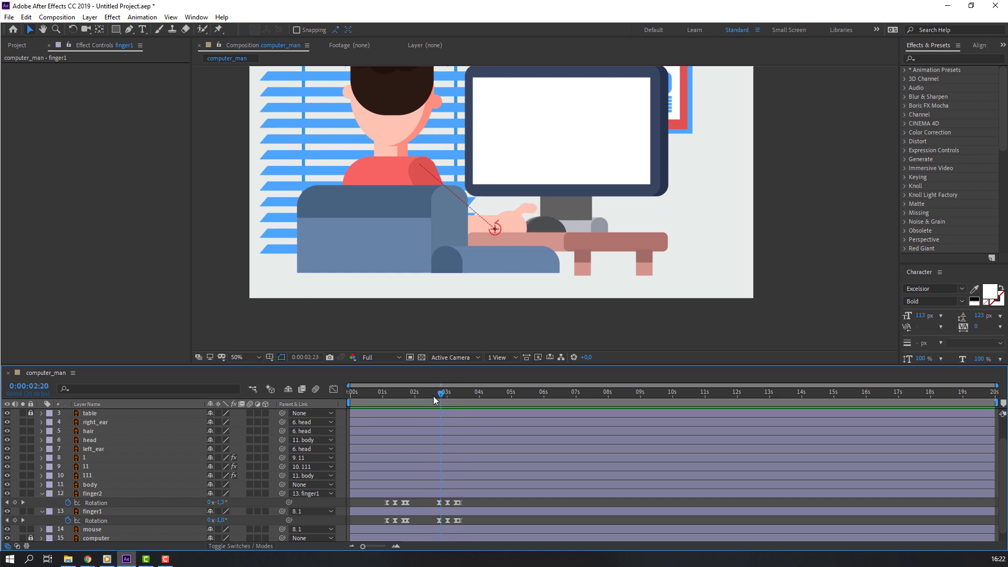
# Shift the second set of finger2 and finger1 Rotation keyframes earlier to start at 0:00:02:08 and preview the timing
pyautogui.moveTo(434, 399); pyautogui.dragTo(429, 422)
pyautogui.moveTo(470, 505); pyautogui.dragTo(425, 521)
pyautogui.press('space')
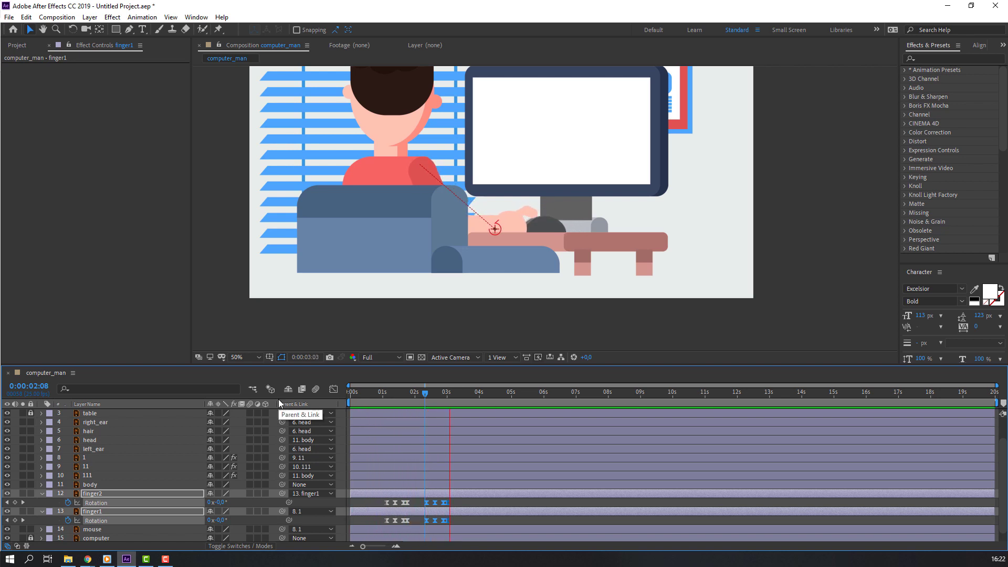
# Keyframe the arm controller's Position at 0:00:03:20, set X to about 1014.5 at 0:00:04:11, and shift that last keyframe slightly later
pyautogui.moveTo(461, 394); pyautogui.dragTo(472, 394)
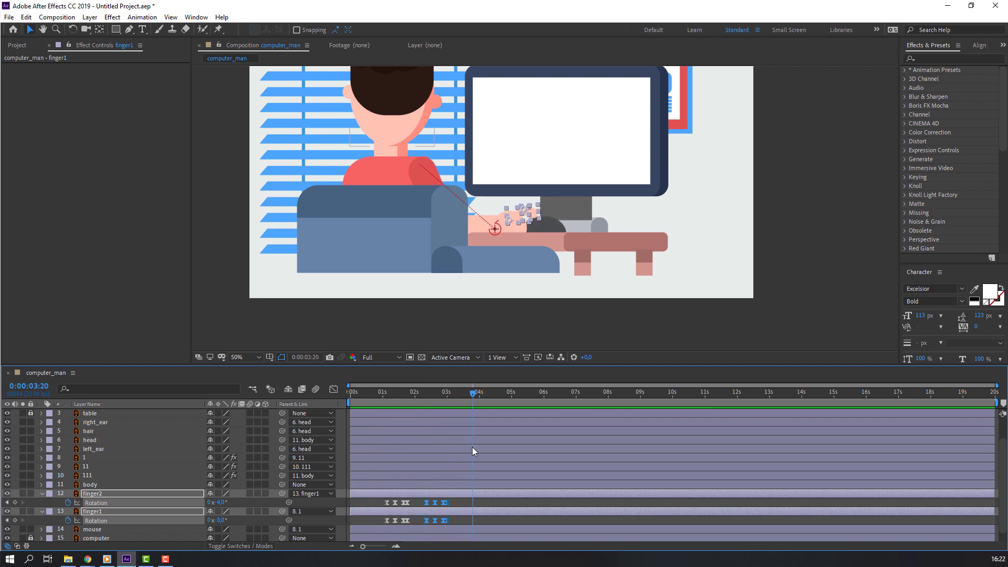
pyautogui.scroll(1, 472, 448)
pyautogui.click(463, 414)
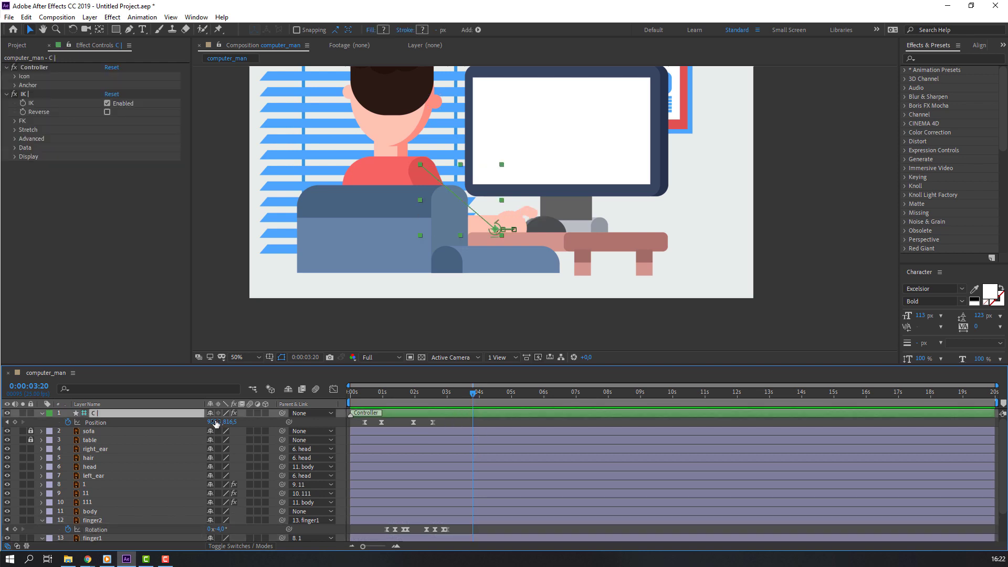
pyautogui.click(15, 422)
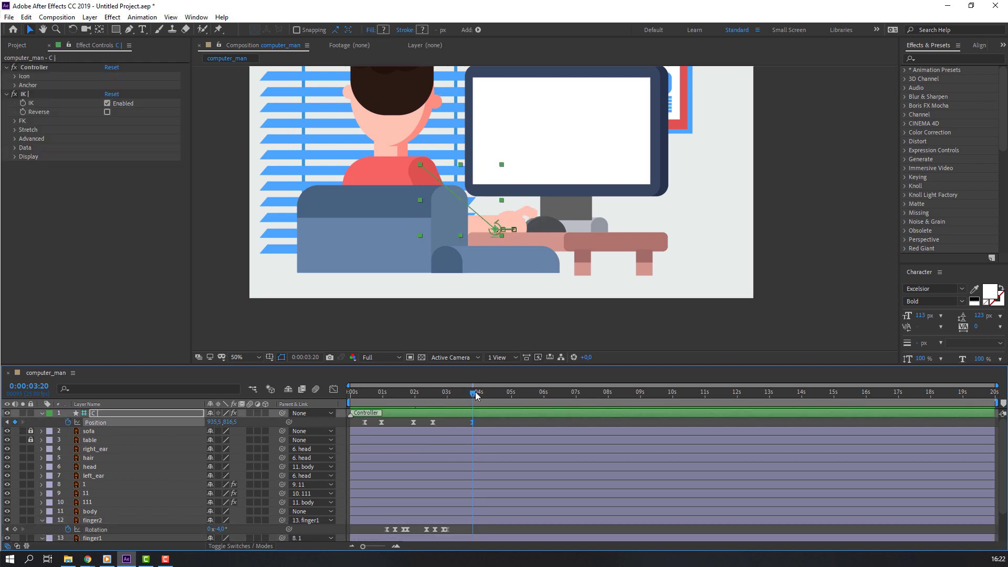
pyautogui.moveTo(476, 395); pyautogui.dragTo(494, 393)
pyautogui.moveTo(215, 423); pyautogui.dragTo(256, 421)
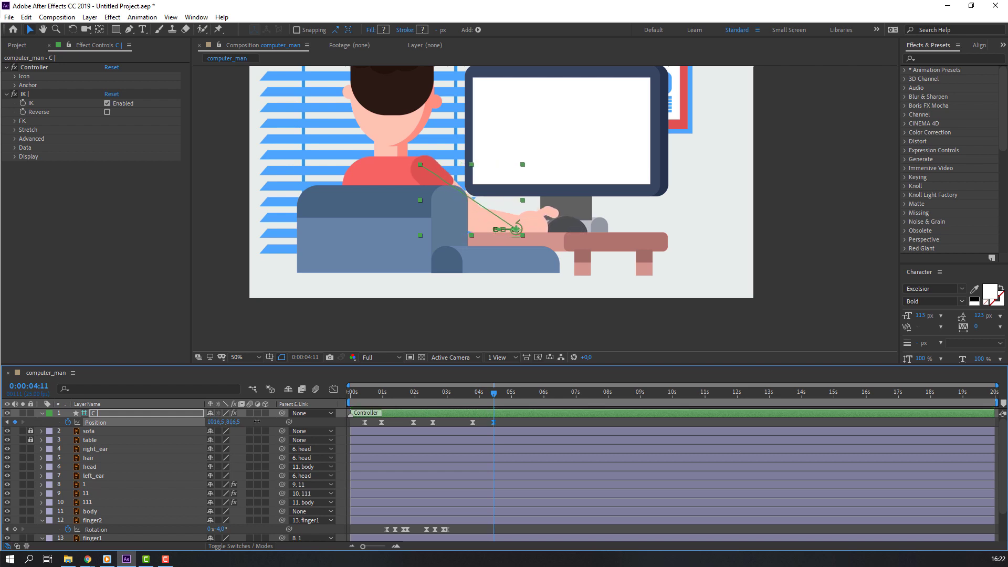
pyautogui.moveTo(494, 422); pyautogui.dragTo(485, 394)
# Copy the second click's Rotation keyframes of finger2 and finger1 to 0:00:04:05 and preview the third click
pyautogui.scroll(-2, 490, 472)
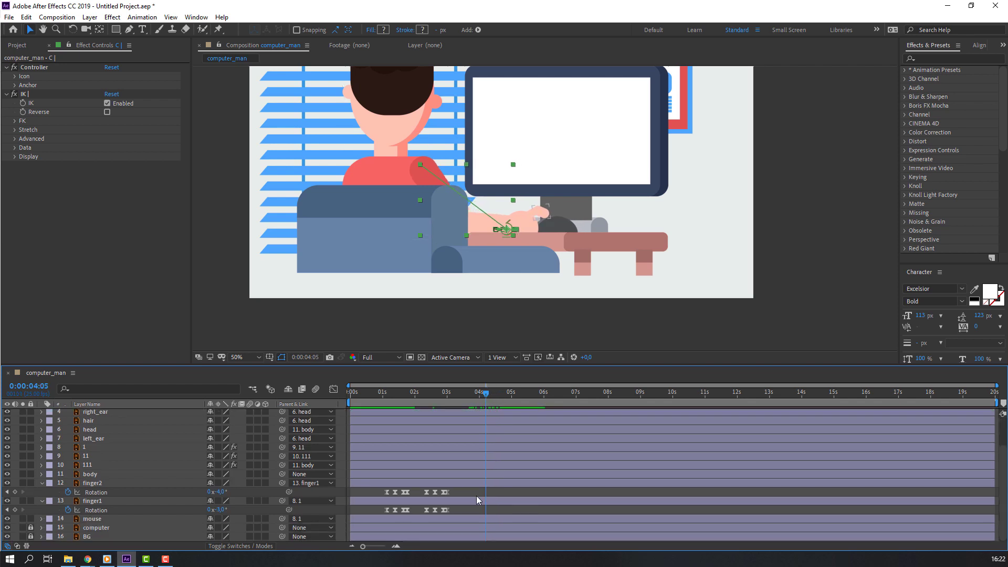
pyautogui.moveTo(462, 492); pyautogui.dragTo(424, 495)
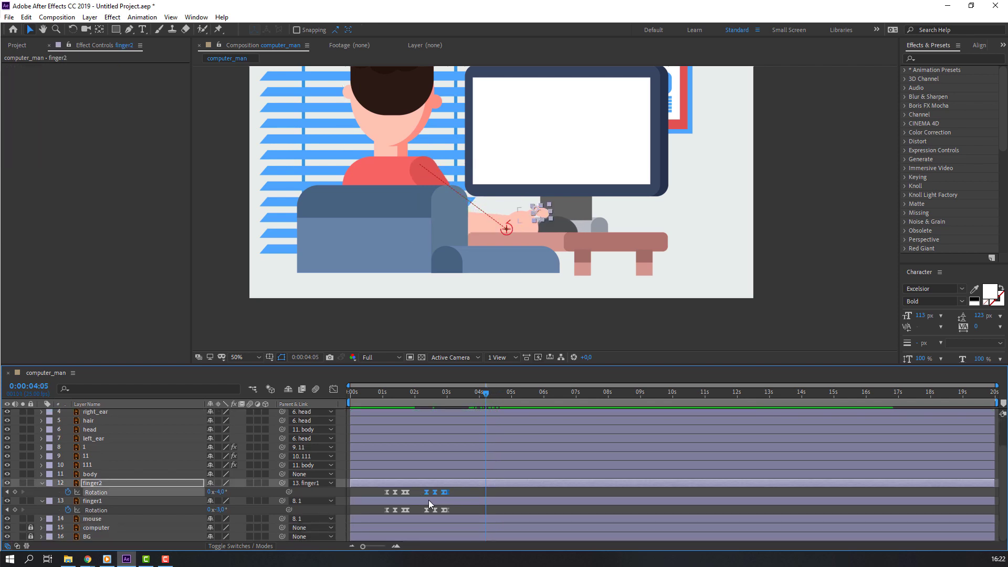
pyautogui.hotkey('ctrl', 'v')
pyautogui.moveTo(453, 499); pyautogui.dragTo(415, 515)
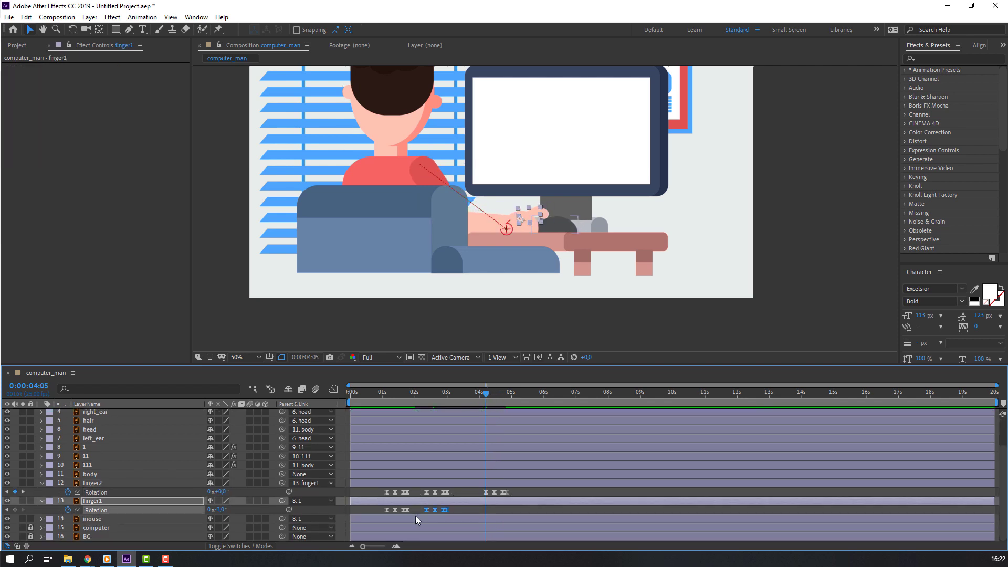
pyautogui.hotkey('ctrl', 'v')
pyautogui.moveTo(485, 395)
pyautogui.mouseDown()
pyautogui.moveTo(471, 395)
pyautogui.moveTo(510, 400)
pyautogui.moveTo(492, 402)
pyautogui.mouseUp()
pyautogui.press('space')
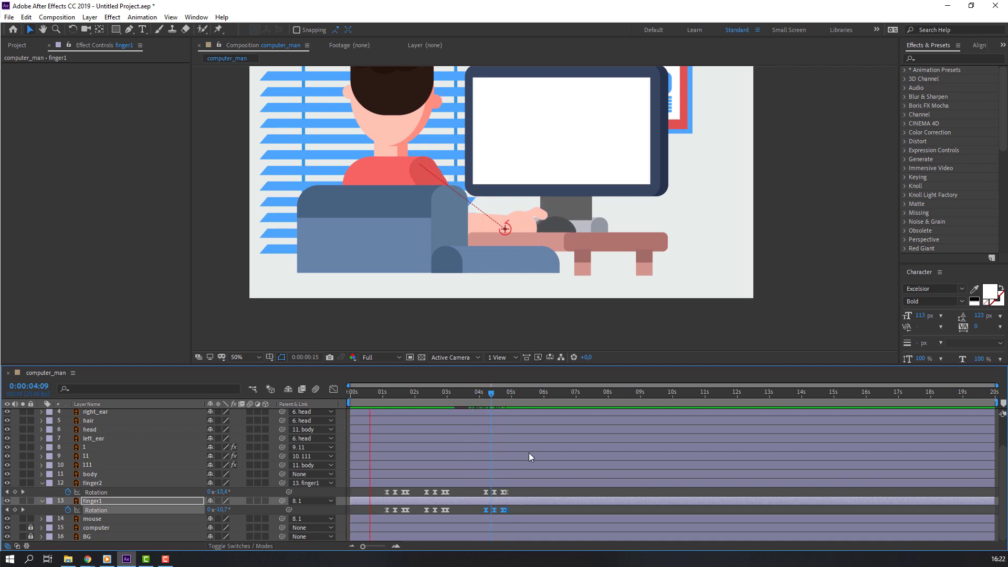
pyautogui.scroll(2, 528, 453)
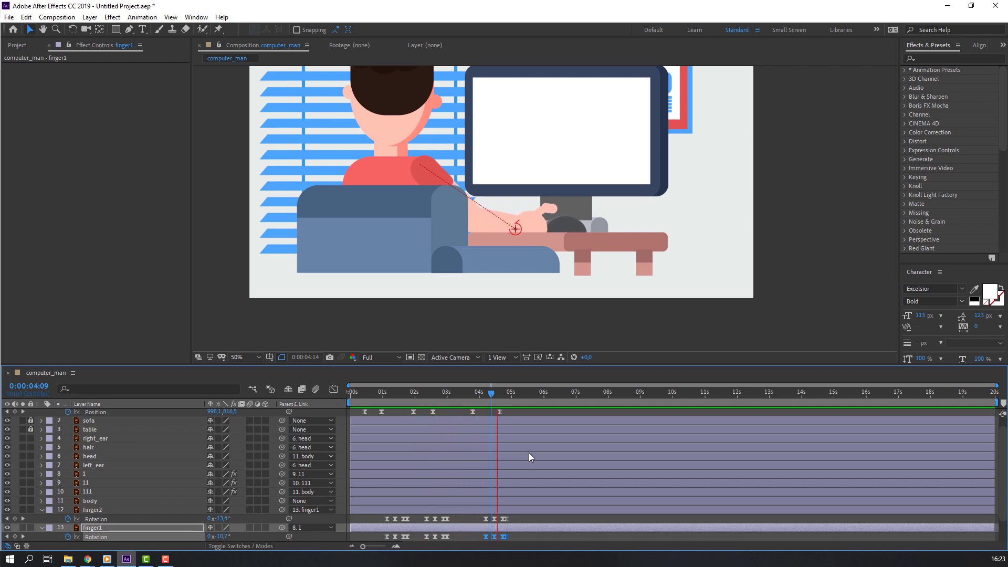
pyautogui.press('space')
# Reshape the speed curves of the controller's third and second Position moves in the Graph Editor to peak late, and preview
pyautogui.moveTo(466, 394); pyautogui.dragTo(482, 393)
pyautogui.scroll(1, 493, 430)
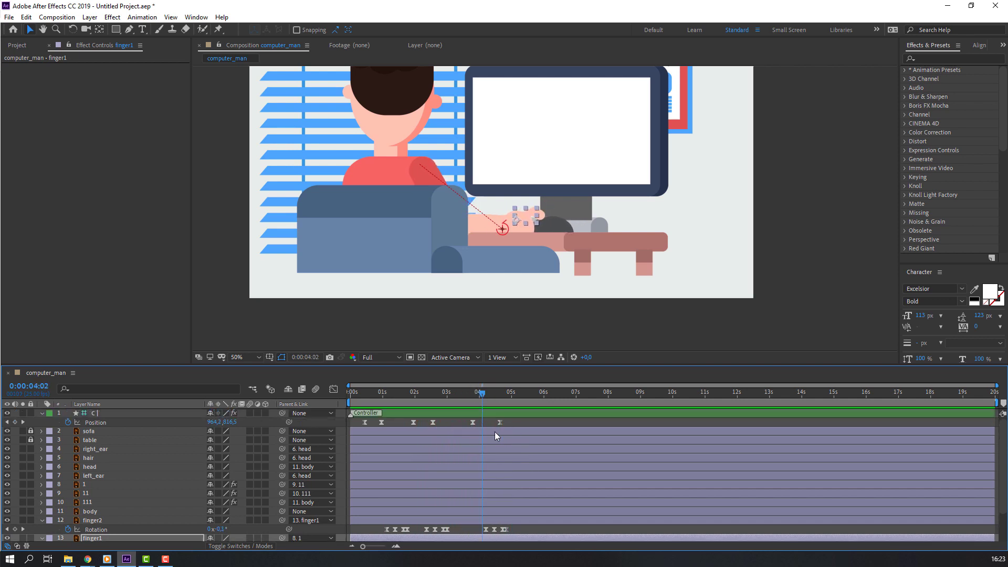
pyautogui.moveTo(519, 421); pyautogui.dragTo(359, 428)
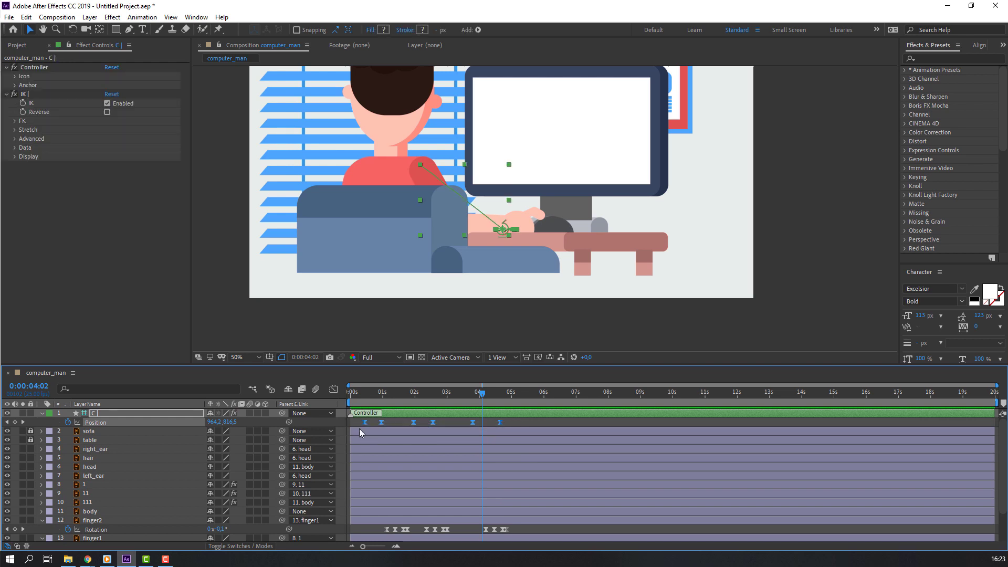
pyautogui.click(333, 390)
pyautogui.click(471, 513)
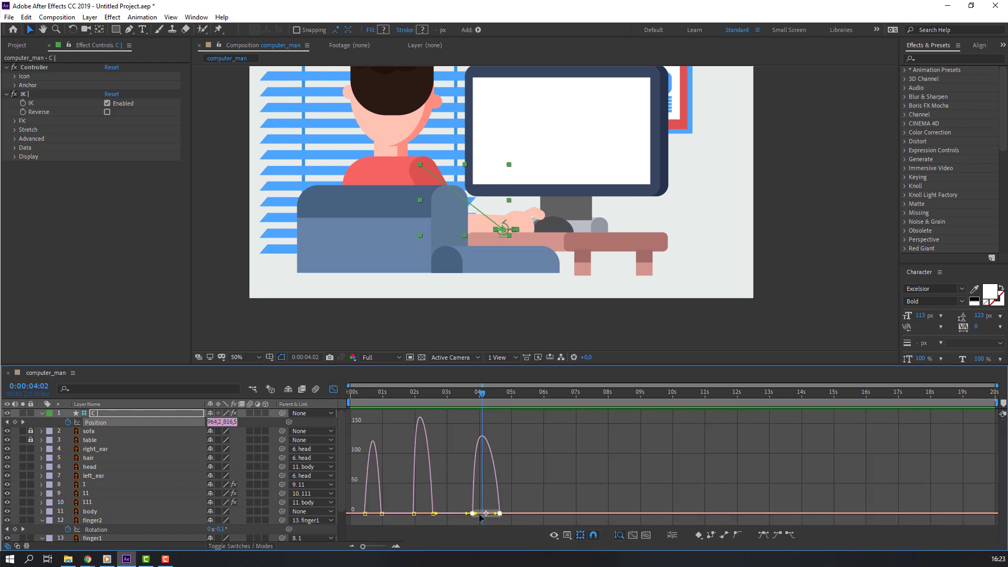
pyautogui.moveTo(481, 516); pyautogui.dragTo(417, 515)
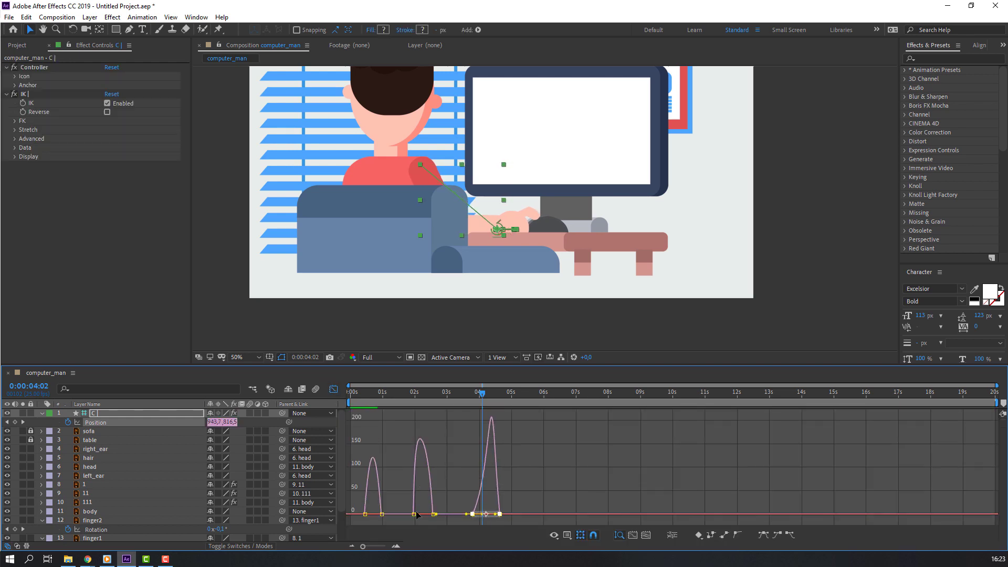
pyautogui.click(419, 520)
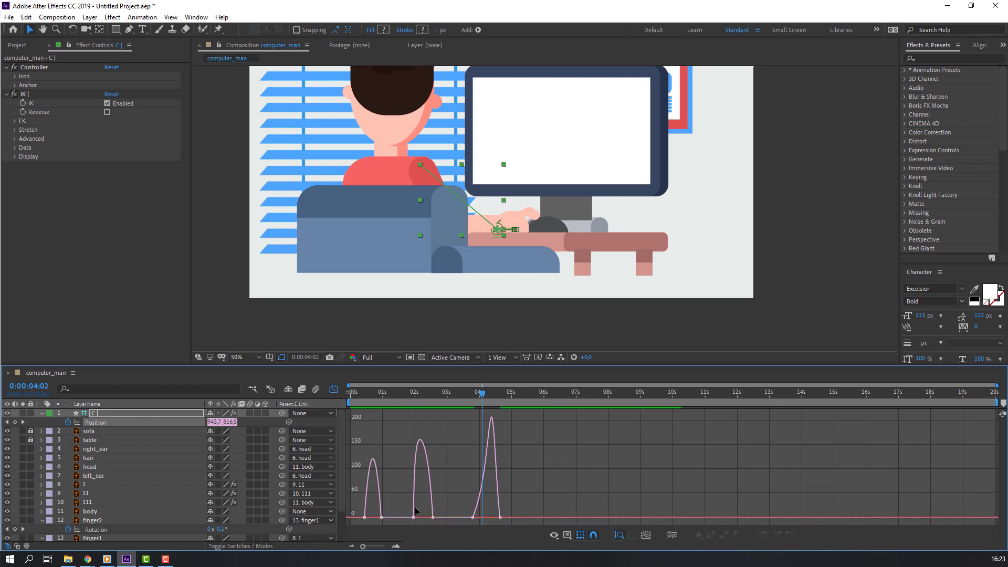
pyautogui.moveTo(416, 514); pyautogui.dragTo(423, 514)
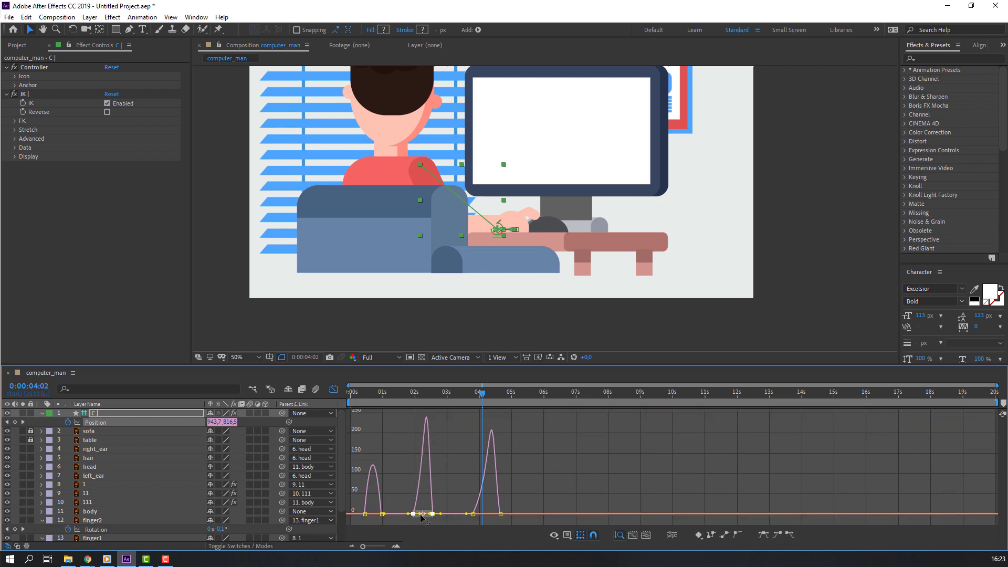
pyautogui.press('space')
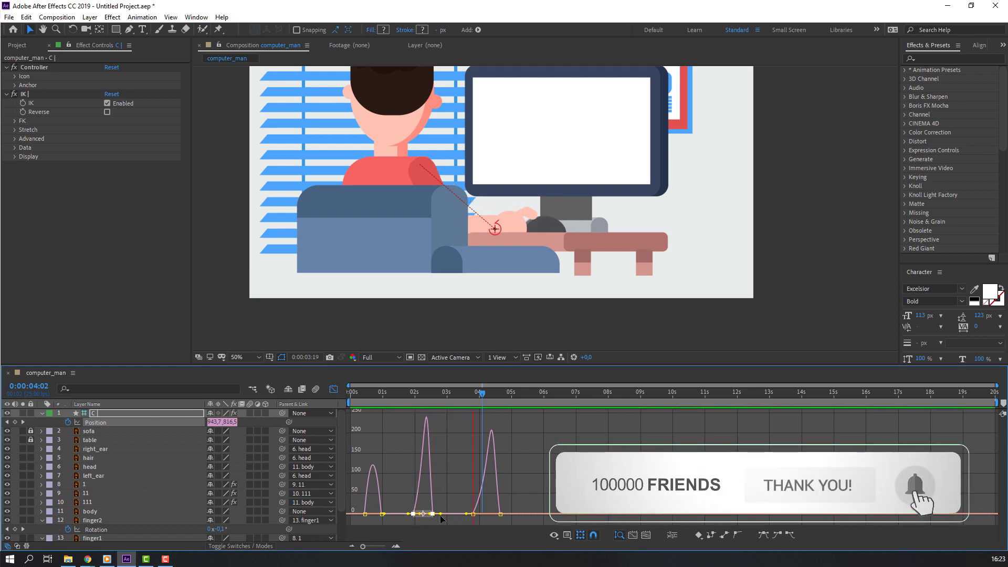
pyautogui.press('space')
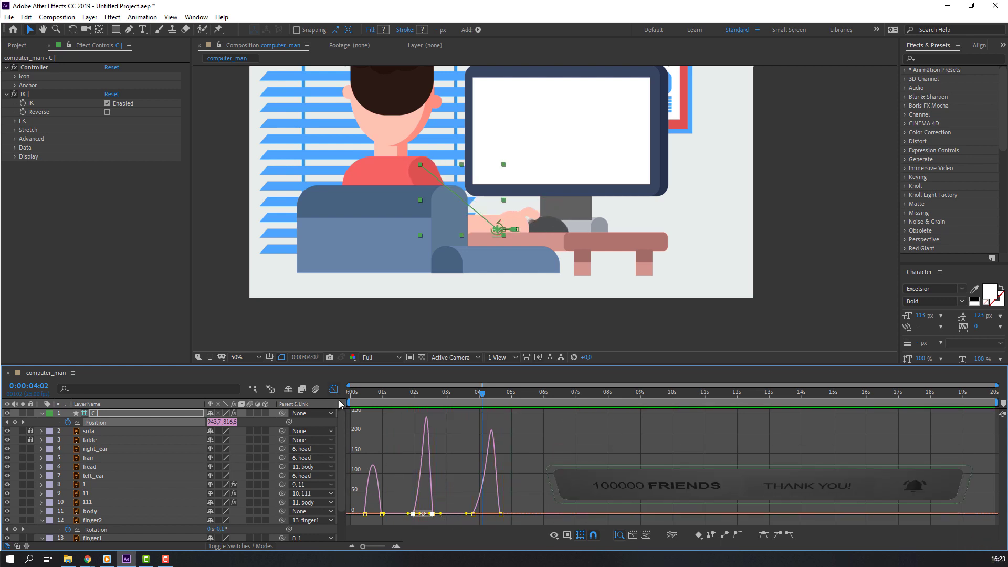
# Reshape the speed curve of the controller's first Position move to peak early, preview it and close the Graph Editor
pyautogui.click(381, 514)
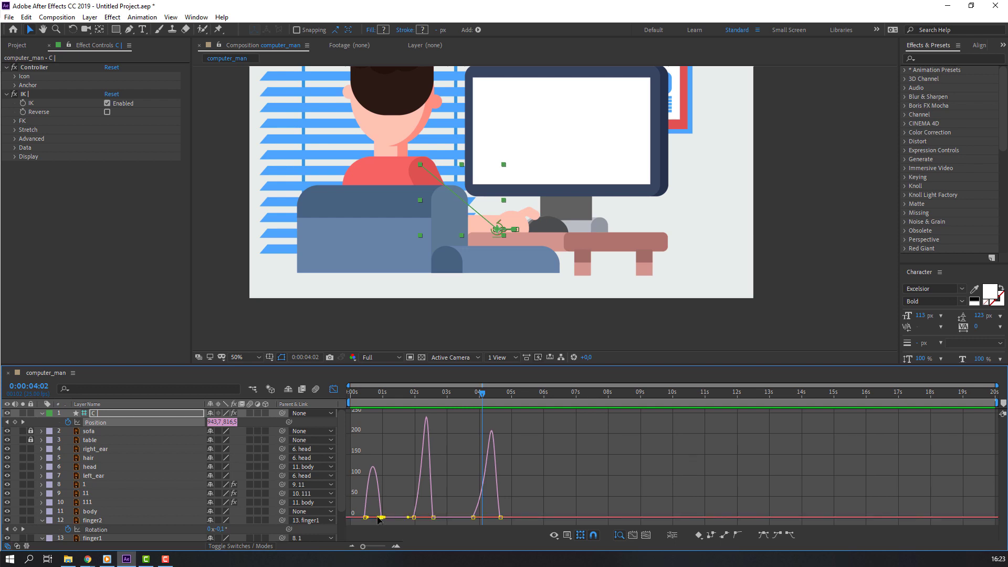
pyautogui.moveTo(377, 517); pyautogui.dragTo(375, 517)
pyautogui.press('space')
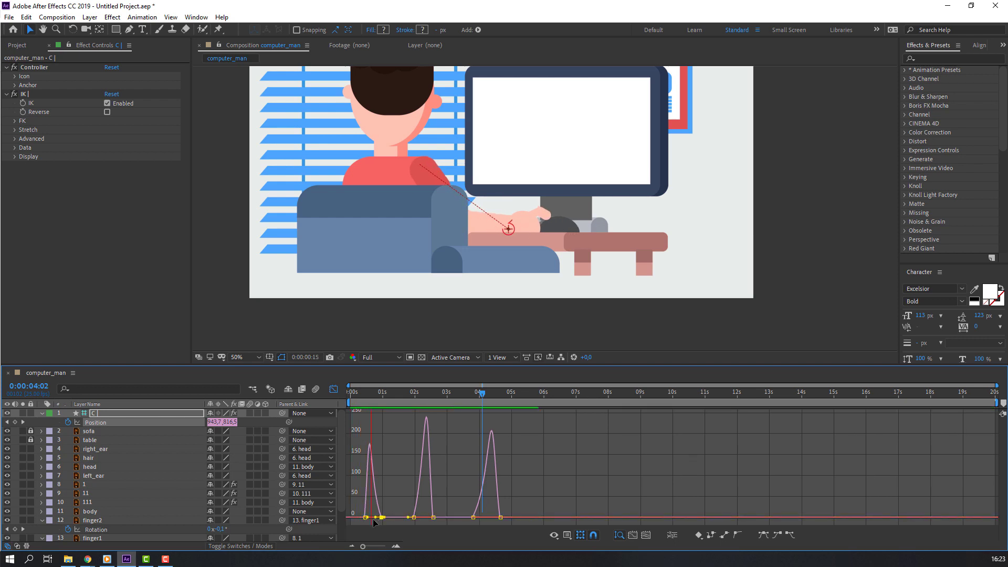
pyautogui.hotkey('shift', 'F3')
# Add Rotation keyframes to the body layer at 0° on 0:00:00:11 and 4° on 0:00:00:24
pyautogui.scroll(-2, 121, 478)
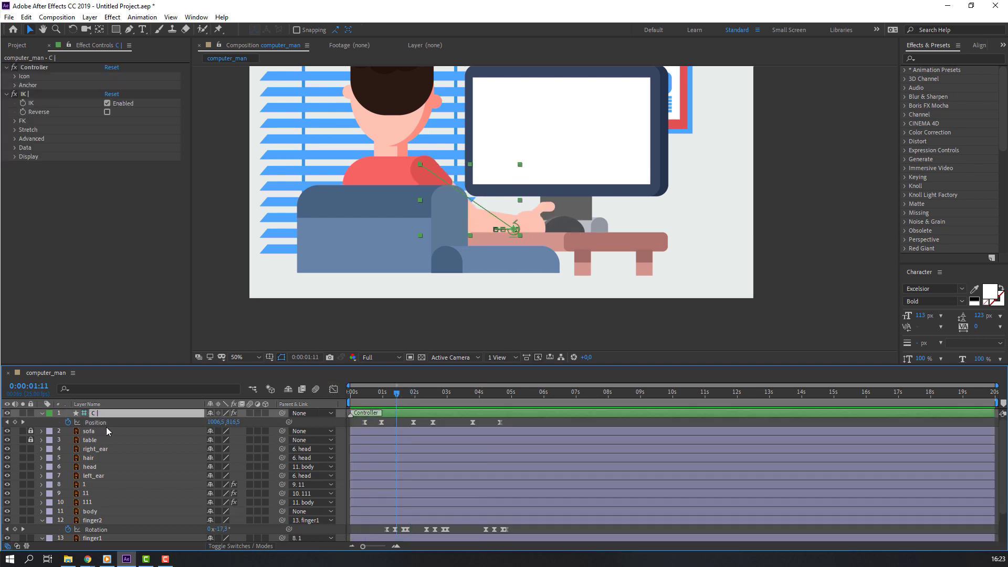
pyautogui.click(115, 485)
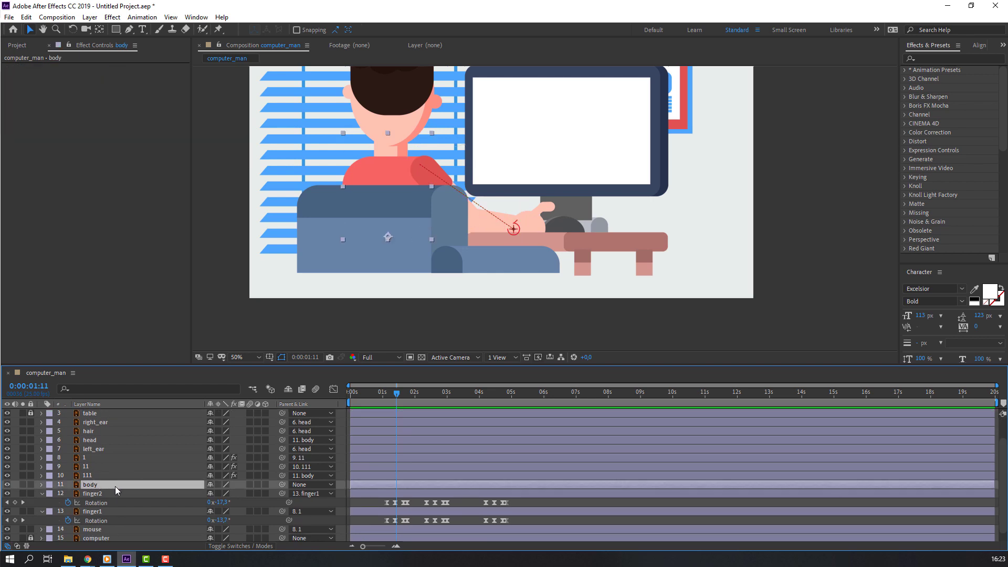
pyautogui.scroll(2, 115, 486)
pyautogui.click(364, 391)
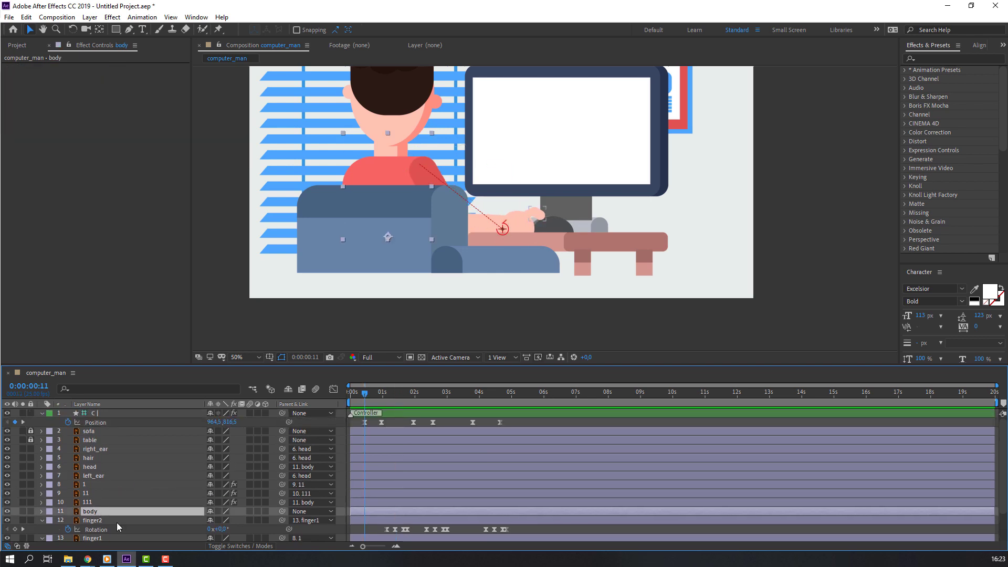
pyautogui.press('r')
pyautogui.scroll(-2, 88, 517)
pyautogui.click(69, 494)
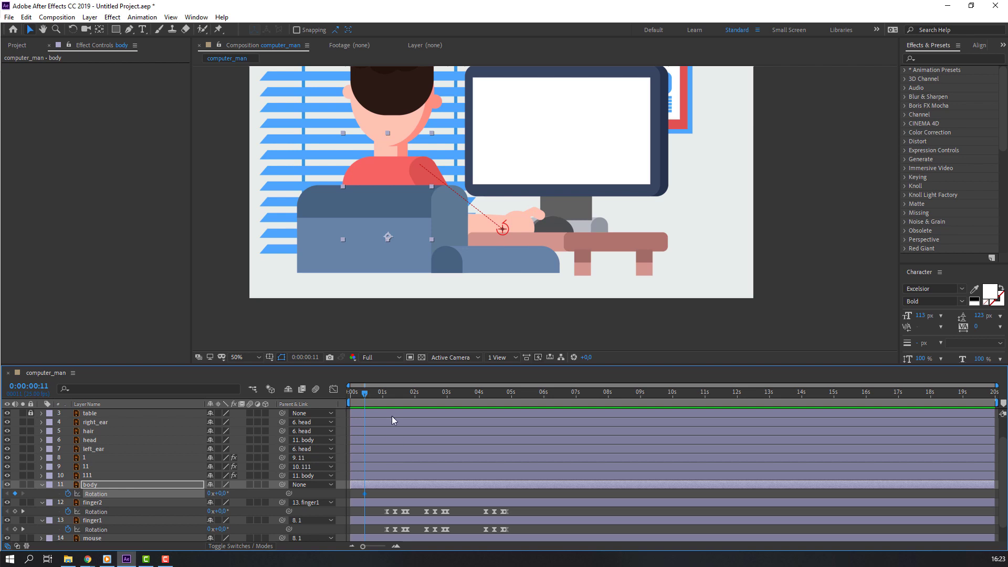
pyautogui.scroll(2, 391, 416)
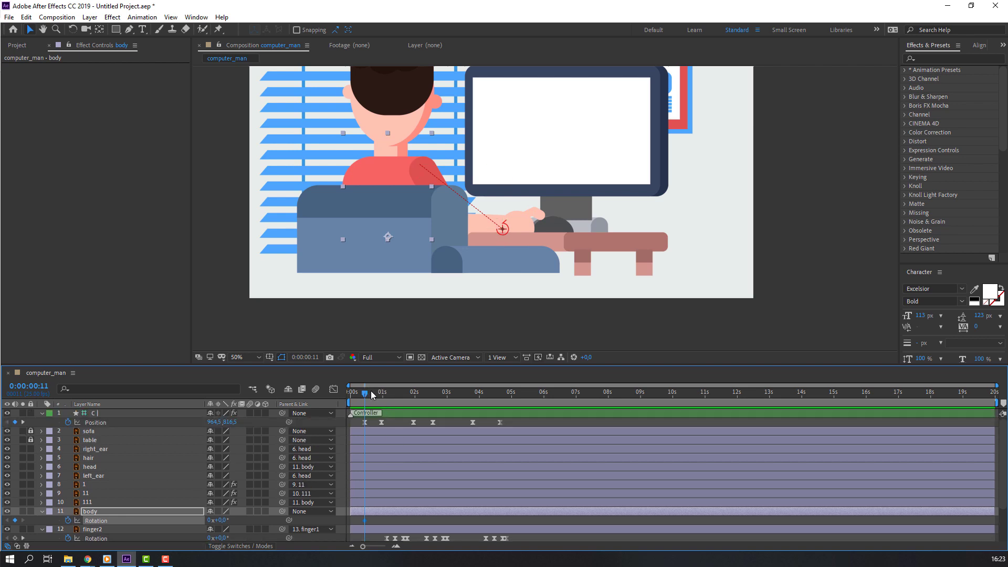
pyautogui.moveTo(371, 395); pyautogui.dragTo(382, 394)
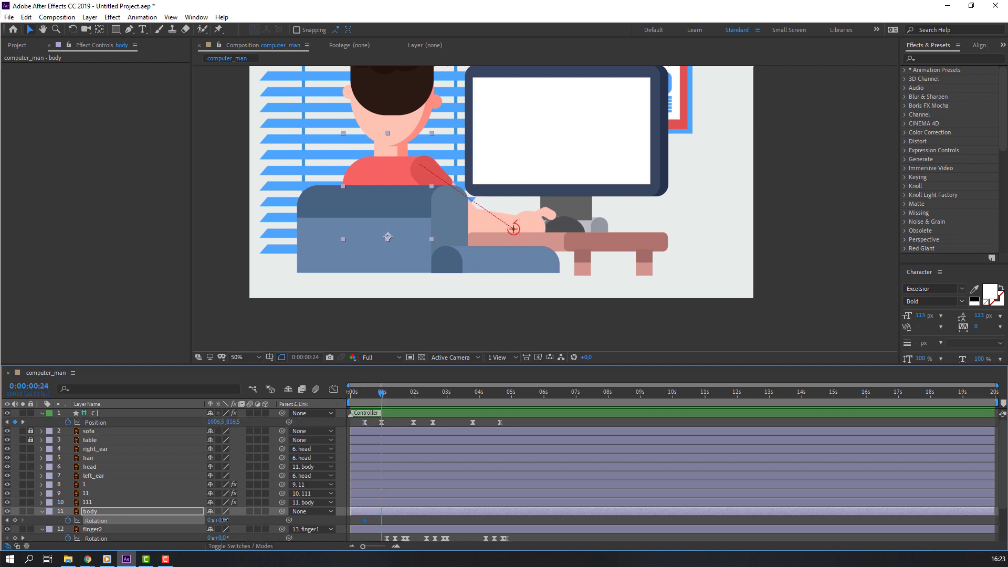
pyautogui.moveTo(224, 520); pyautogui.dragTo(226, 520)
# Apply Easy Ease to the body's two Rotation keyframes and preview the lean with the whole composition in view
pyautogui.moveTo(357, 394)
pyautogui.mouseDown()
pyautogui.moveTo(382, 395)
pyautogui.moveTo(361, 395)
pyautogui.mouseUp()
pyautogui.moveTo(382, 510); pyautogui.dragTo(362, 521)
pyautogui.rightClick(381, 520)
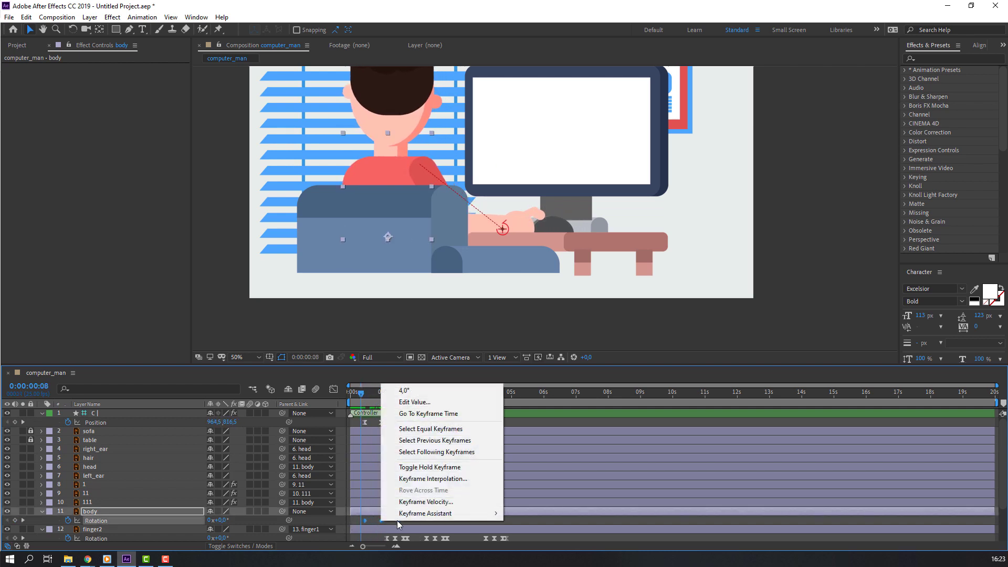
pyautogui.moveTo(449, 514)
pyautogui.click(531, 444)
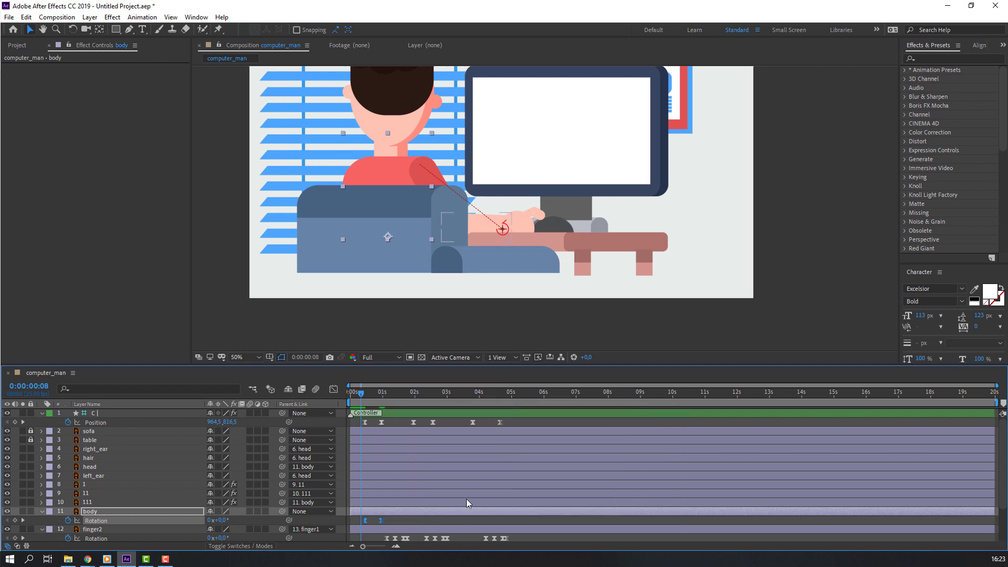
pyautogui.press(',')
pyautogui.press(',')
pyautogui.press('space')
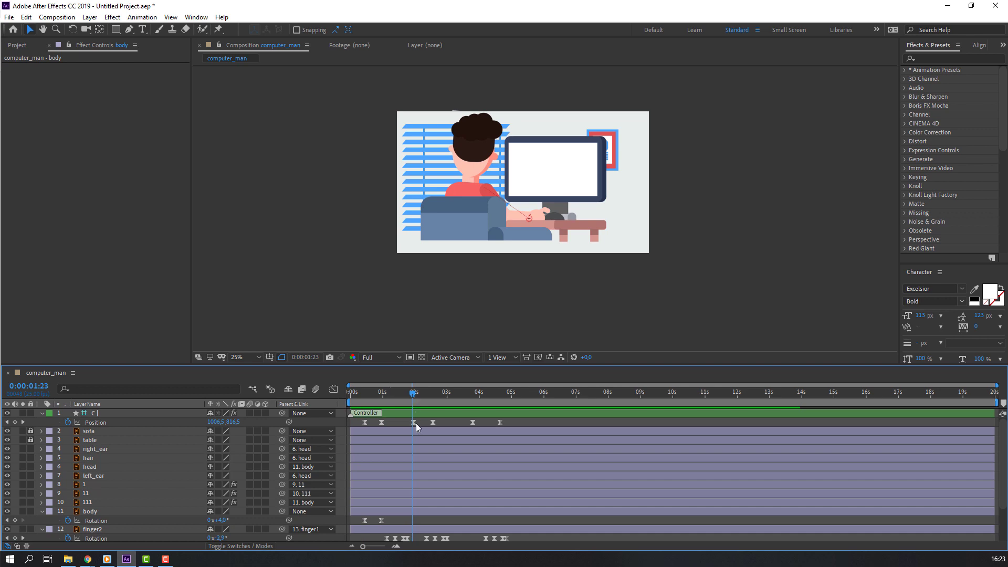
# Hold the body's Rotation with a keyframe at 0:00:01:23, set it to 0° at 0:00:02:15, and preview the motion
pyautogui.scroll(-1, 340, 499)
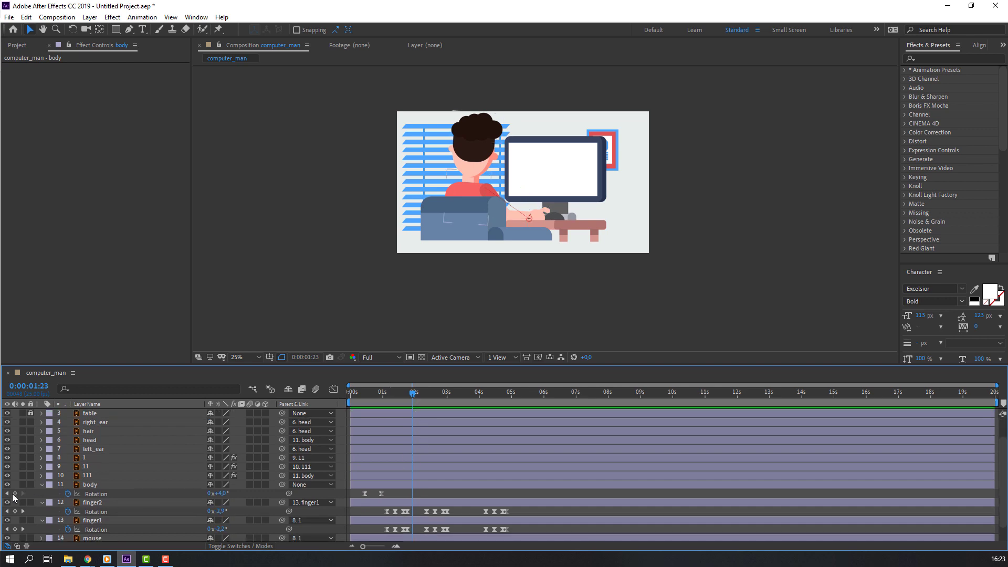
pyautogui.click(14, 494)
pyautogui.scroll(1, 346, 482)
pyautogui.moveTo(417, 394); pyautogui.dragTo(434, 399)
pyautogui.moveTo(222, 524); pyautogui.dragTo(218, 520)
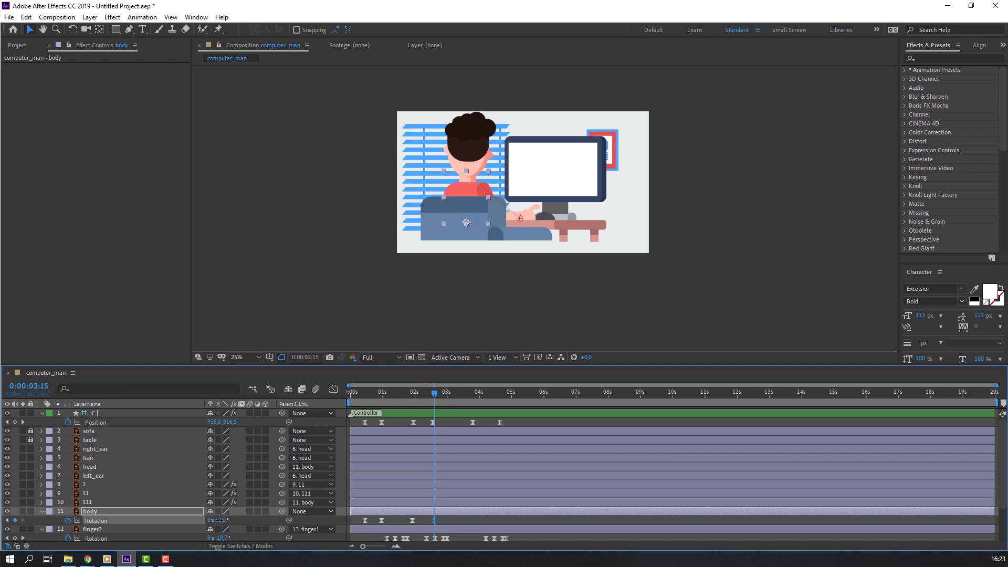
pyautogui.press('space')
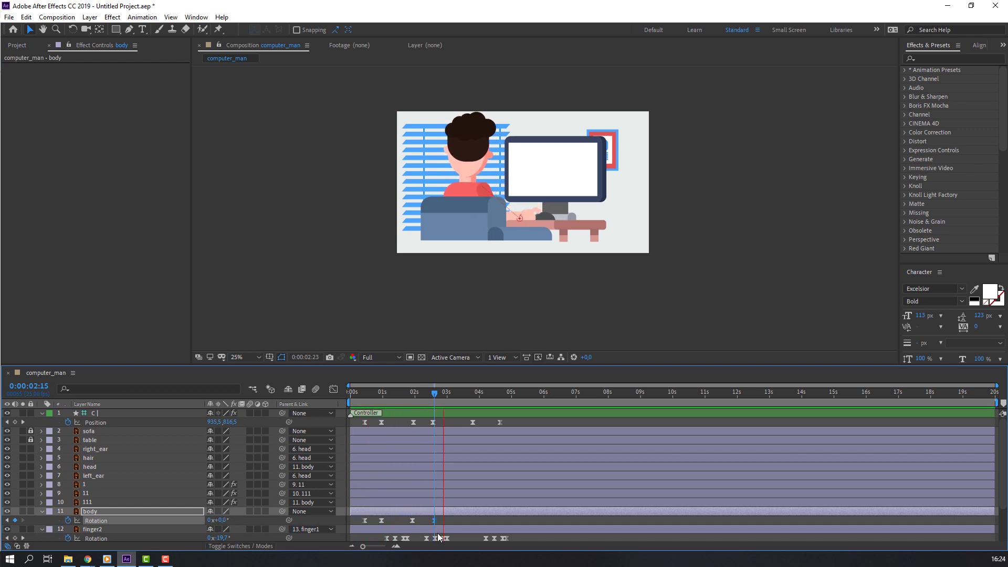
pyautogui.press('space')
# Keyframe the body's Rotation at the start of the arm's third move, set it to 7° at 0:00:04:15, and scrub back
pyautogui.click(473, 394)
pyautogui.moveTo(481, 394); pyautogui.dragTo(498, 397)
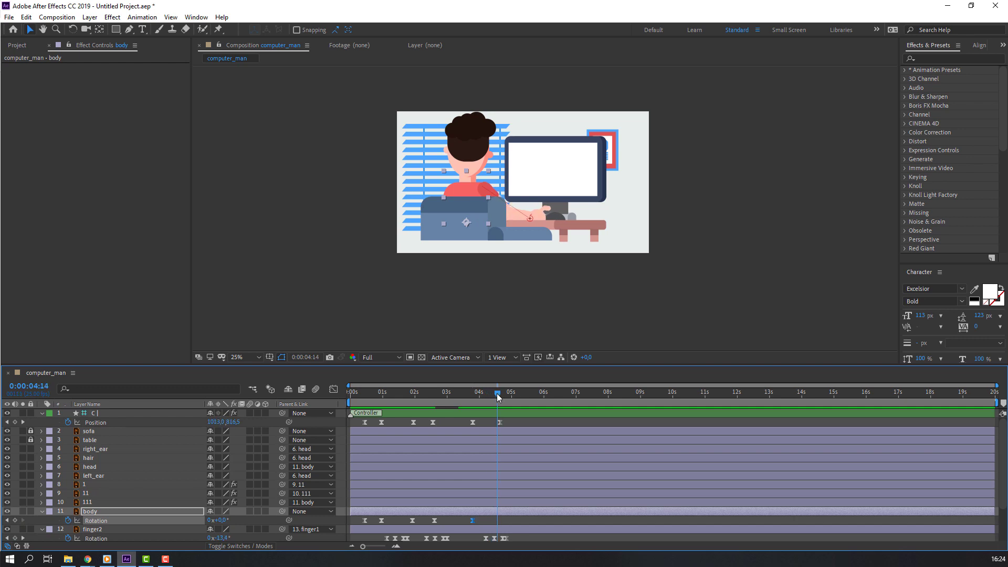
pyautogui.moveTo(217, 522); pyautogui.dragTo(224, 519)
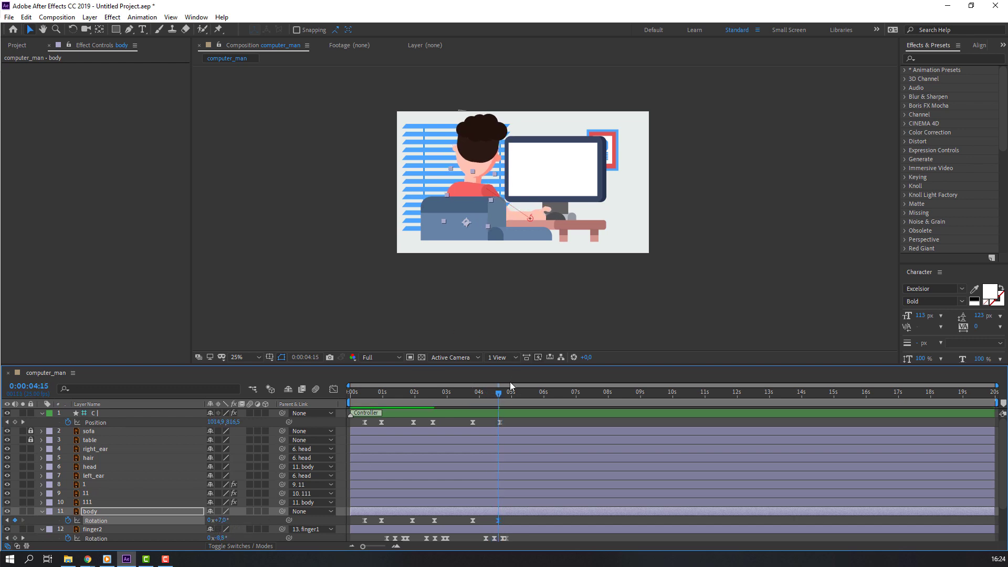
pyautogui.moveTo(509, 383); pyautogui.dragTo(366, 394)
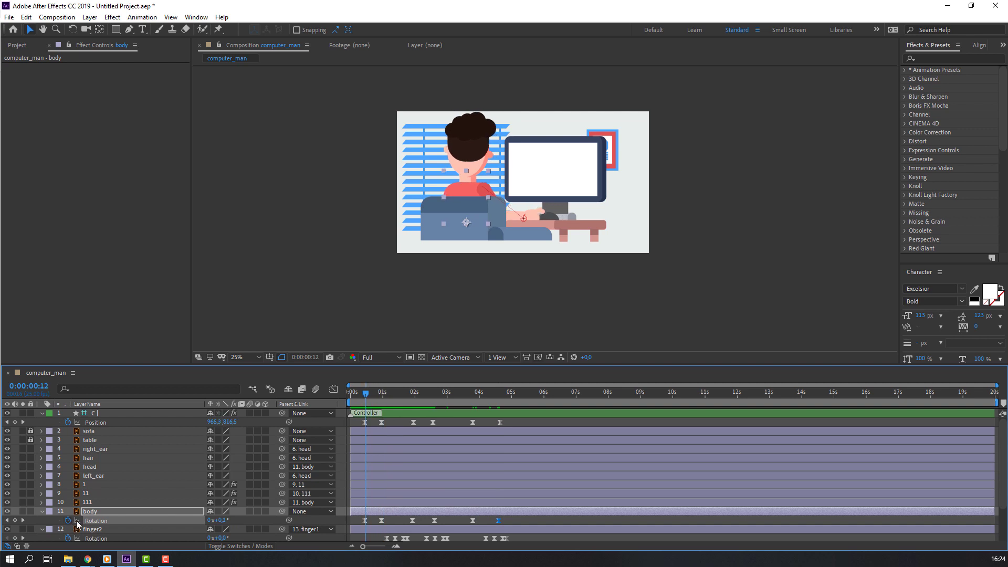
# Reveal the body layer's Position alongside its Rotation and start keyframing Position at 0:00:00:12
pyautogui.scroll(-1, 78, 523)
pyautogui.click(95, 488)
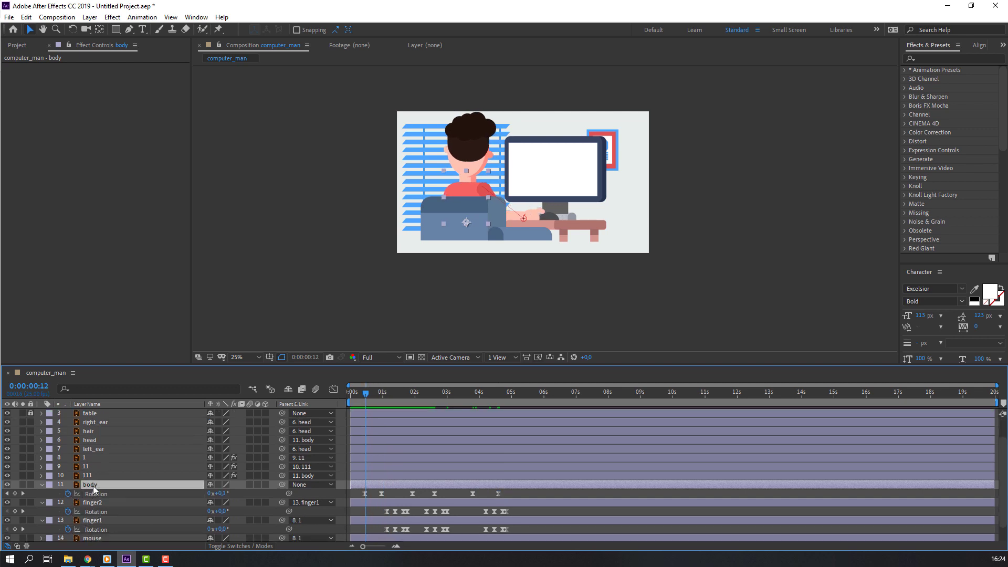
pyautogui.hotkey('shift', 'p')
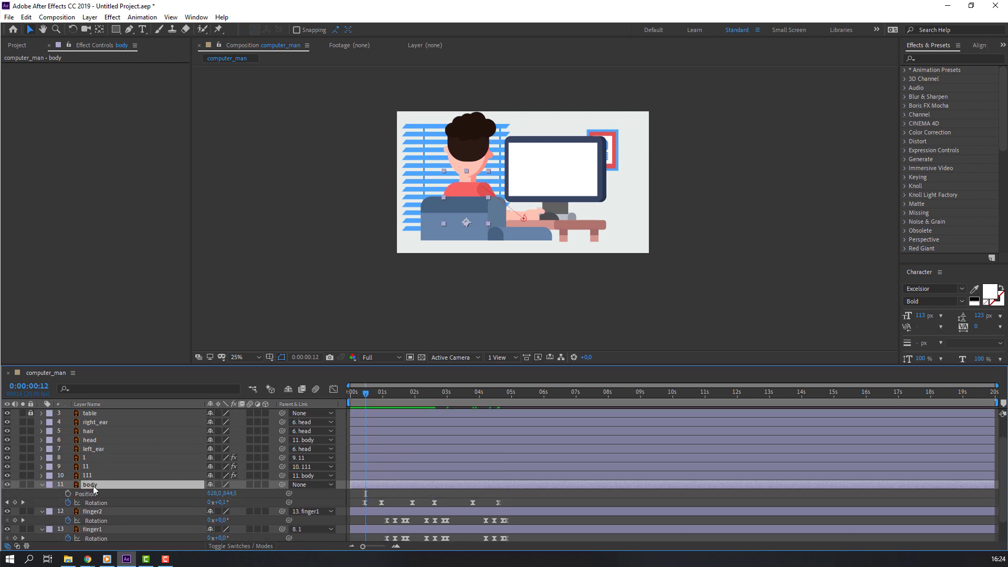
pyautogui.click(84, 494)
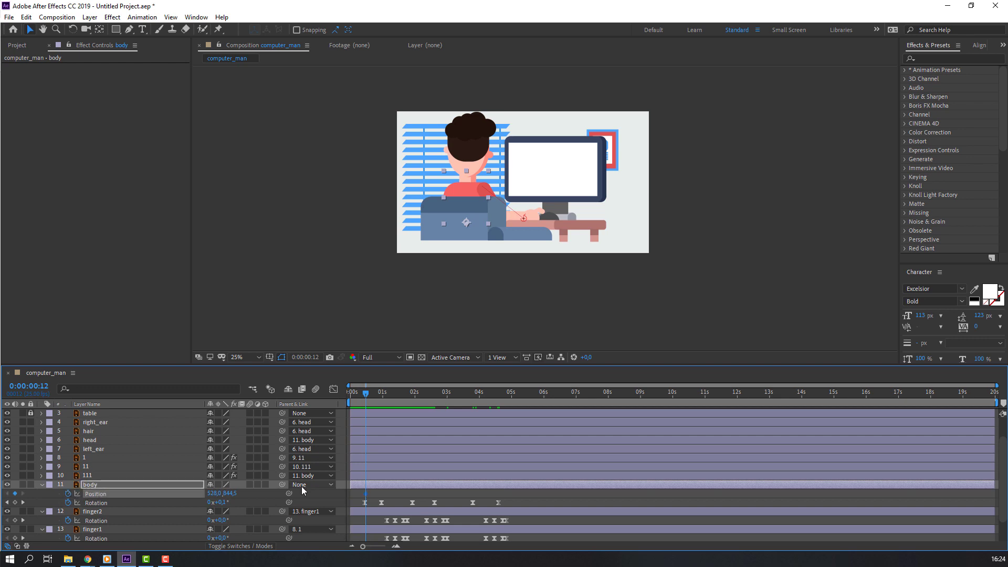
# Keyframe the body's vertical Position at 852.5 on 0:00:00:18 and 837.5 on 0:00:00:24
pyautogui.press('=')
pyautogui.press('=')
pyautogui.moveTo(370, 387); pyautogui.dragTo(375, 388)
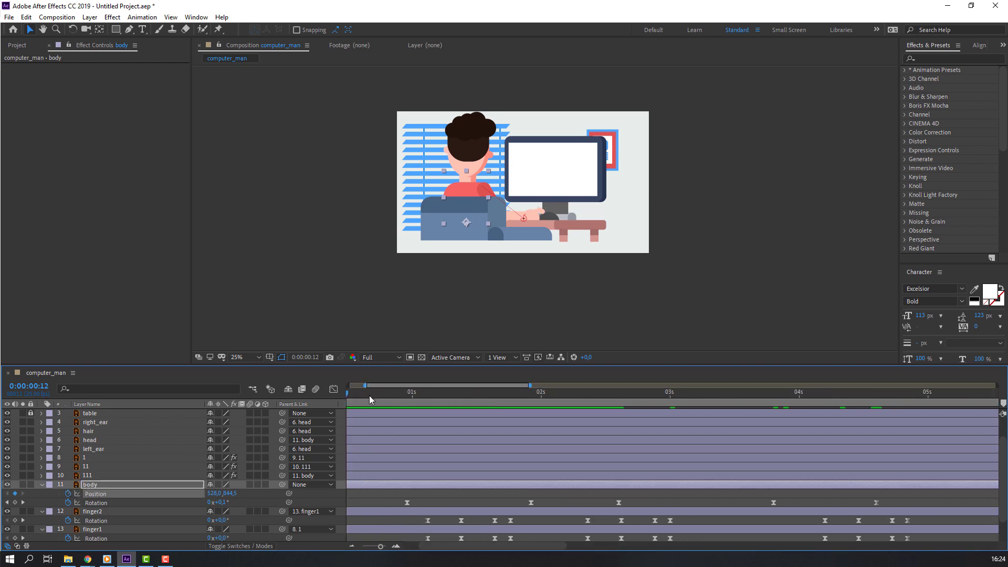
pyautogui.moveTo(390, 426); pyautogui.dragTo(449, 421)
pyautogui.moveTo(408, 395); pyautogui.dragTo(435, 395)
pyautogui.moveTo(230, 489); pyautogui.dragTo(237, 488)
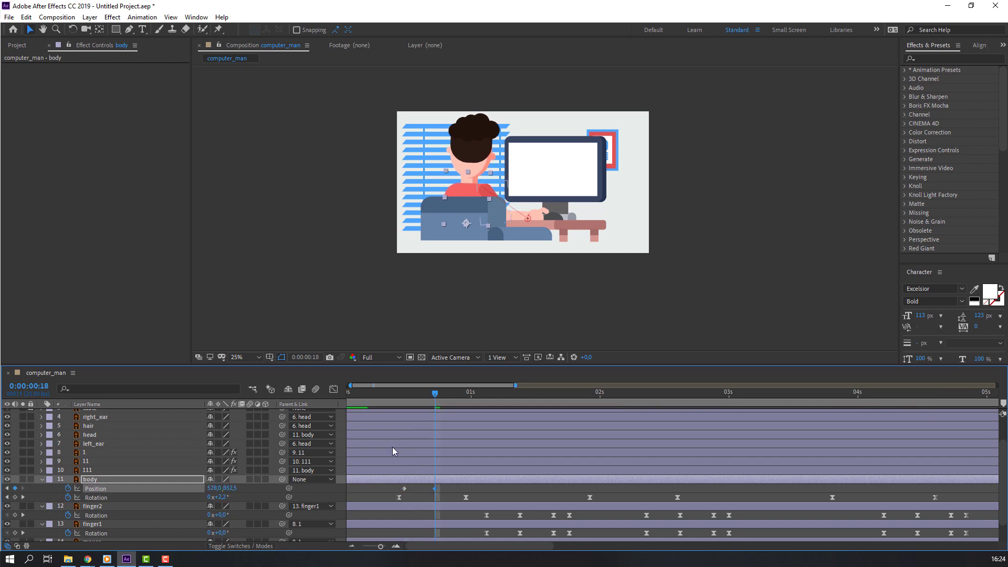
pyautogui.moveTo(389, 393); pyautogui.dragTo(465, 400)
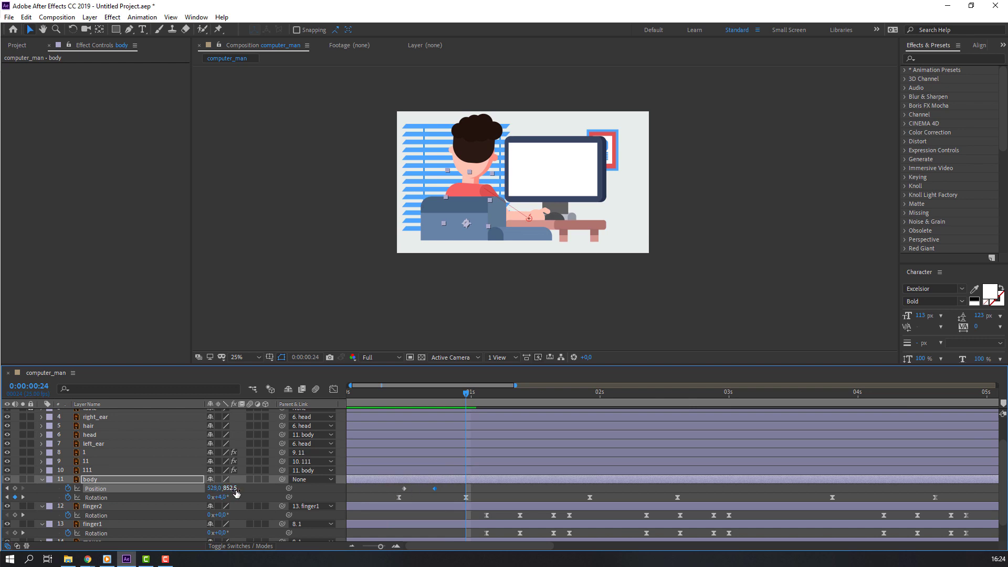
pyautogui.moveTo(233, 489); pyautogui.dragTo(229, 489)
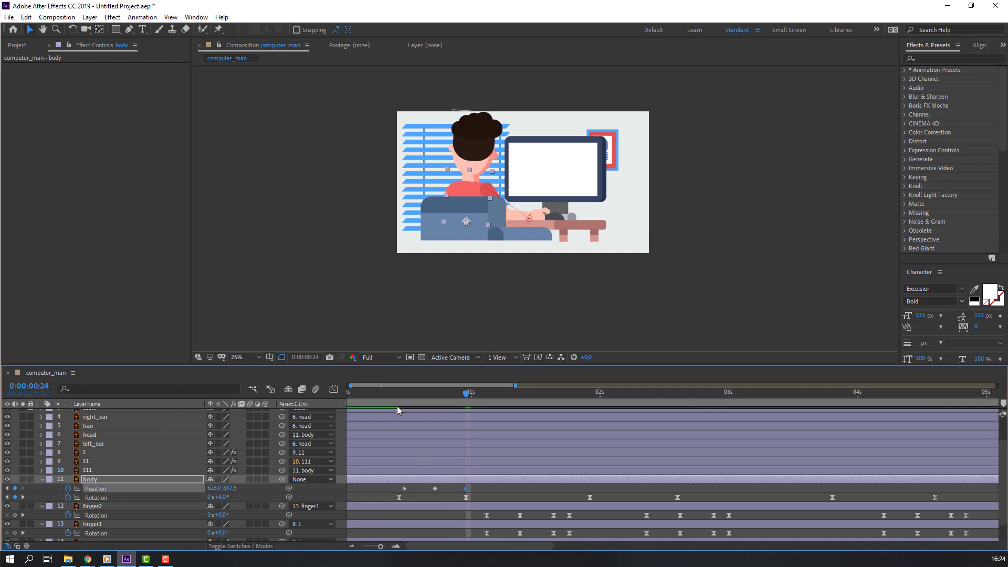
# Apply Easy Ease to the body's three Position keyframes and move the first one into line with the first Rotation keyframe
pyautogui.moveTo(397, 405)
pyautogui.mouseDown()
pyautogui.moveTo(402, 390)
pyautogui.moveTo(472, 399)
pyautogui.moveTo(378, 399)
pyautogui.mouseUp()
pyautogui.moveTo(468, 481); pyautogui.dragTo(405, 493)
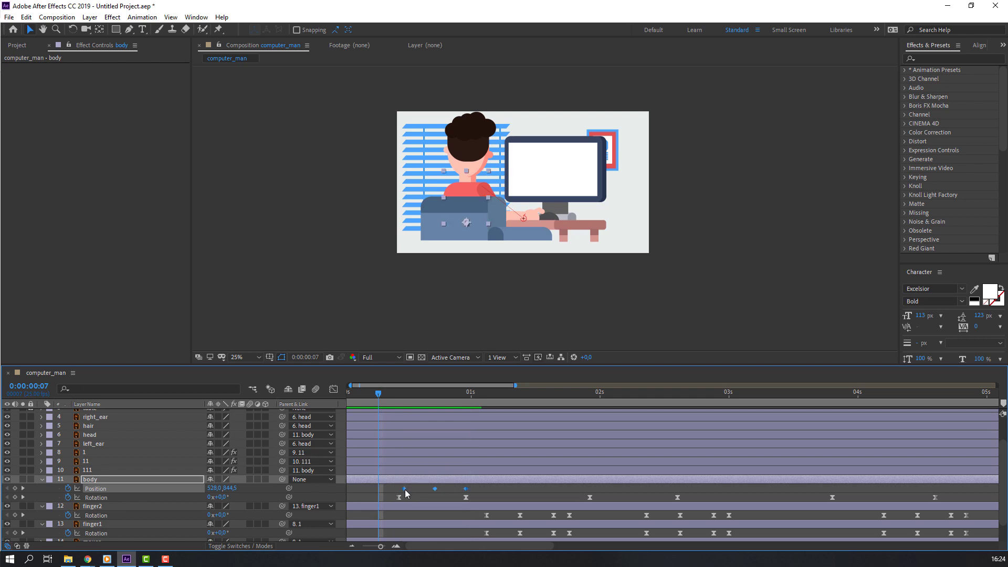
pyautogui.rightClick(405, 490)
pyautogui.moveTo(475, 481)
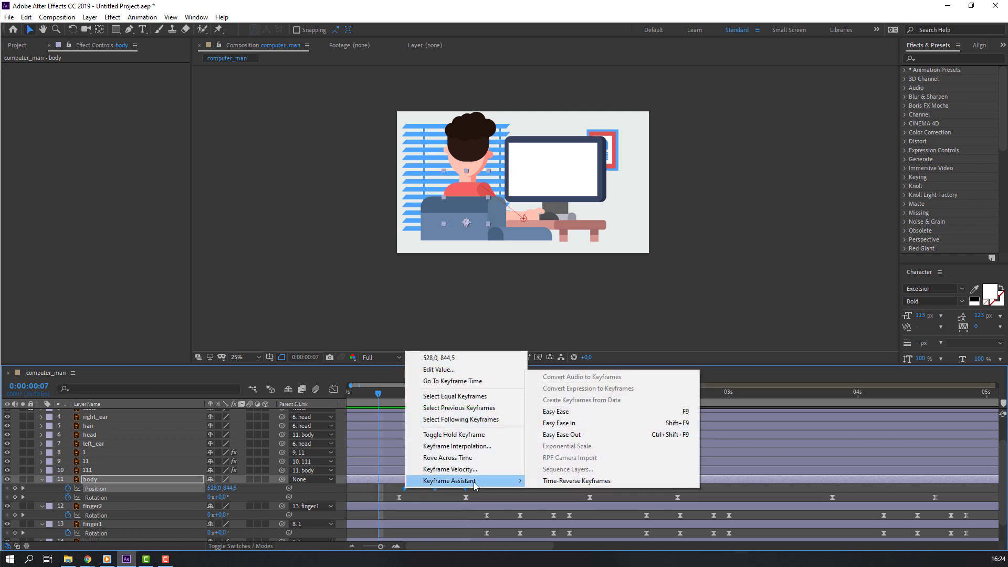
pyautogui.click(582, 422)
pyautogui.click(400, 489)
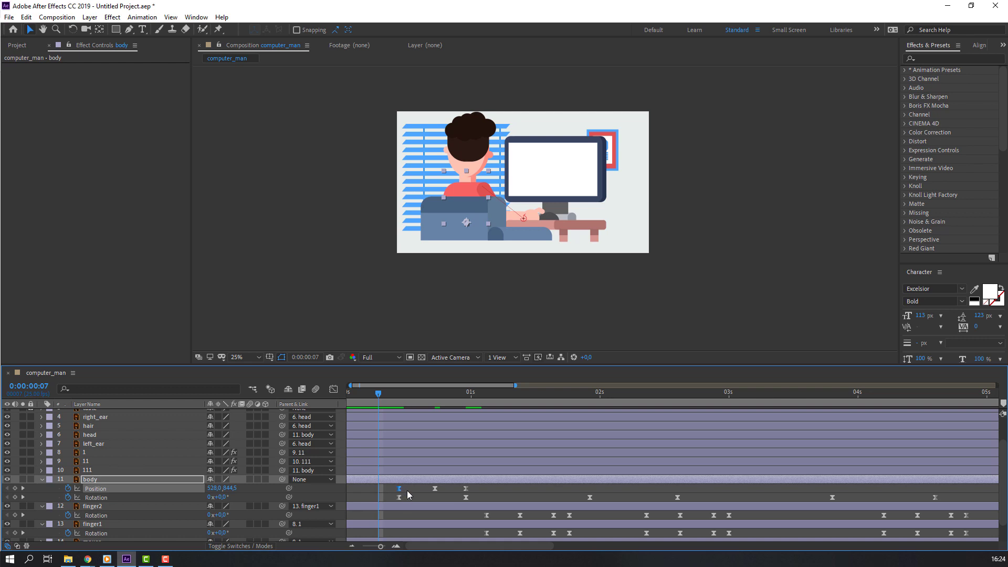
# Preview the body's motion and set its vertical Position at 0:00:00:18 to 848.5
pyautogui.press('space')
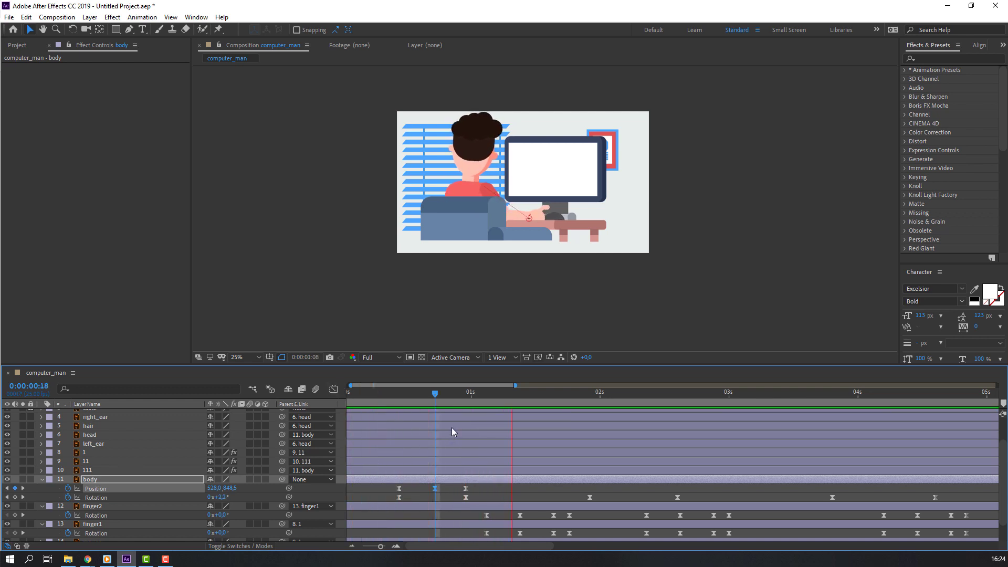
pyautogui.press('space')
pyautogui.press('space')
pyautogui.press('space')
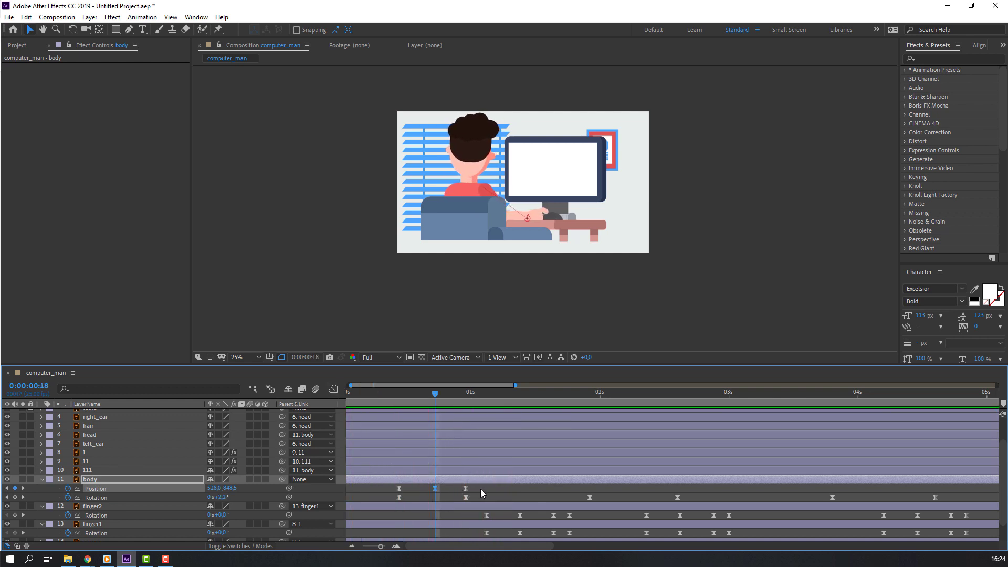
# Copy the body's three Position keyframes and paste them at 0:00:01:23
pyautogui.moveTo(480, 489); pyautogui.dragTo(389, 486)
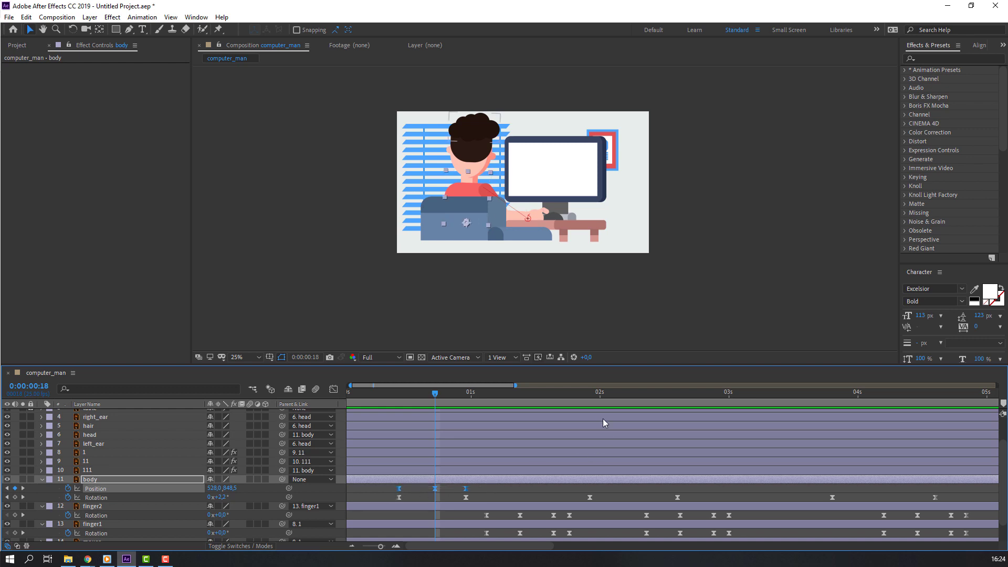
pyautogui.click(585, 392)
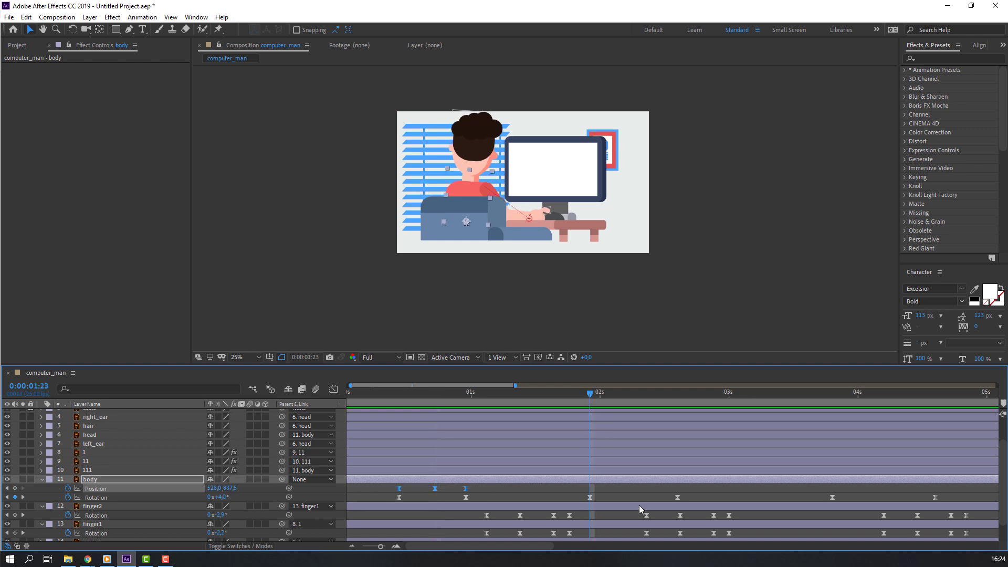
pyautogui.hotkey('ctrl', 'c')
pyautogui.hotkey('ctrl', 'v')
# Paste the Position keyframes at 0:00:03:20 and retime them so the last one lines up with the final body Rotation keyframe
pyautogui.moveTo(589, 393); pyautogui.dragTo(676, 402)
pyautogui.scroll(-1, 722, 419)
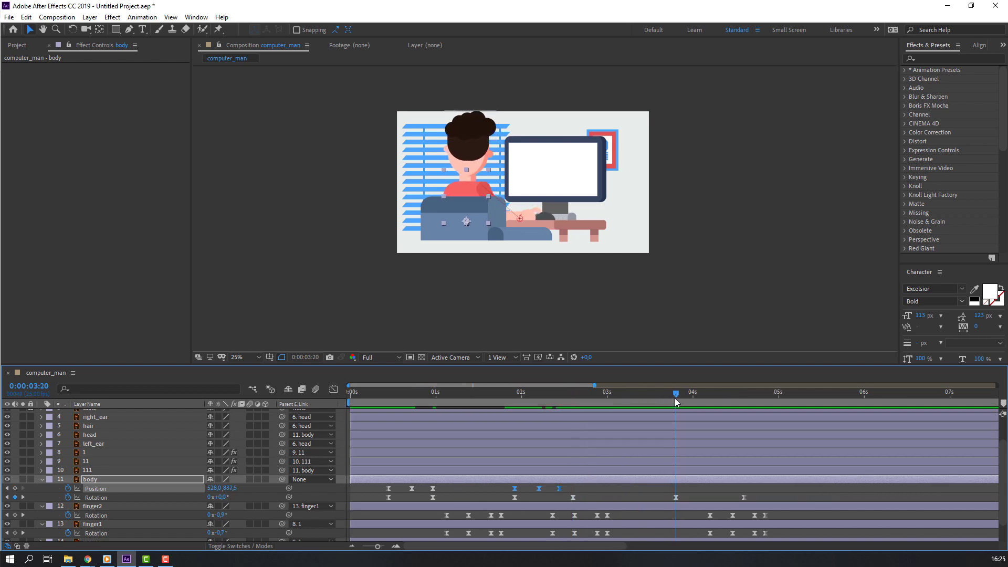
pyautogui.hotkey('ctrl', 'v')
pyautogui.moveTo(720, 491); pyautogui.dragTo(739, 495)
# End the work area at 0:00:05:03, fit the composition in the viewer, preview the animation, and return to the start
pyautogui.moveTo(737, 402); pyautogui.dragTo(789, 403)
pyautogui.press('n')
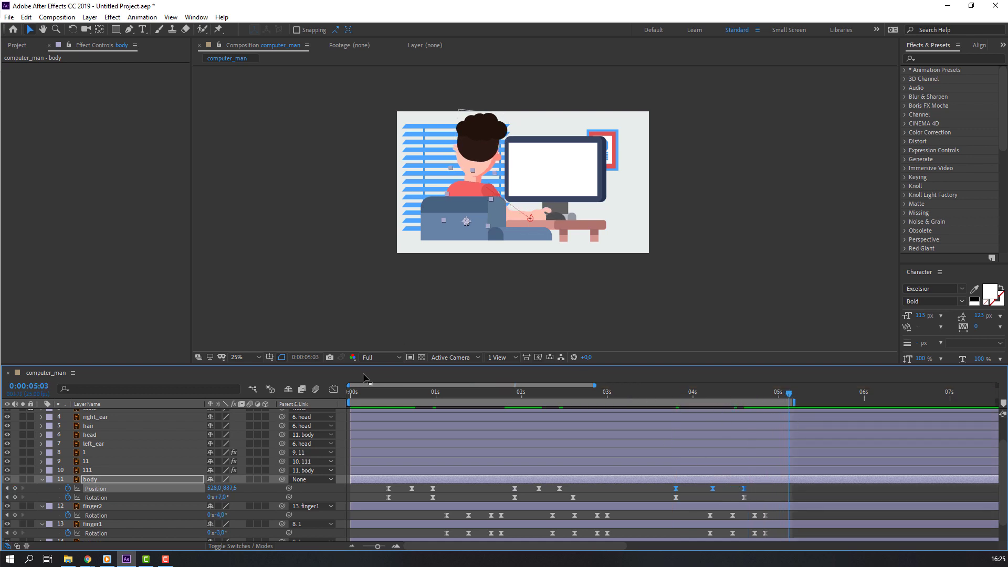
pyautogui.click(248, 360)
pyautogui.click(245, 376)
pyautogui.press('space')
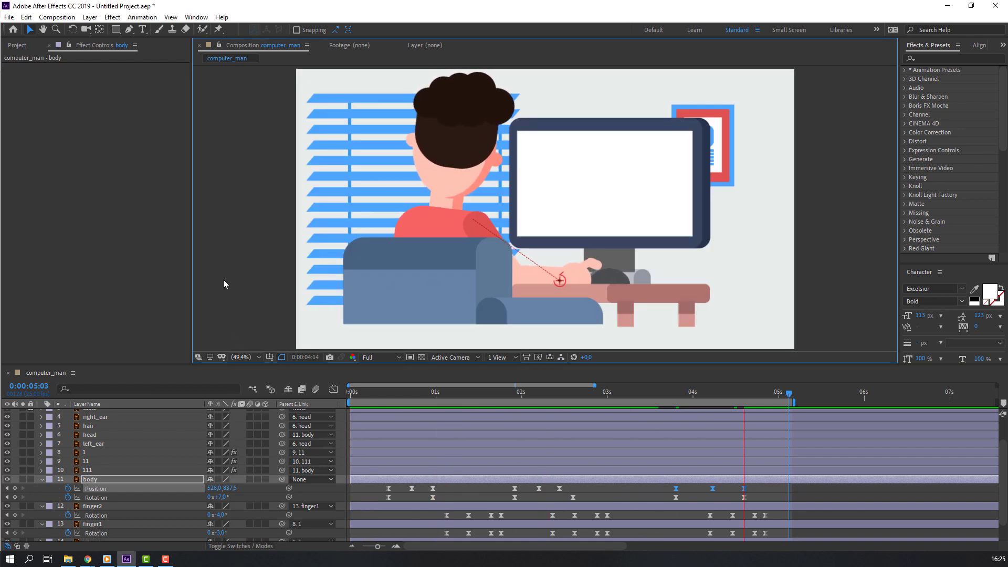
pyautogui.moveTo(386, 395); pyautogui.dragTo(247, 413)
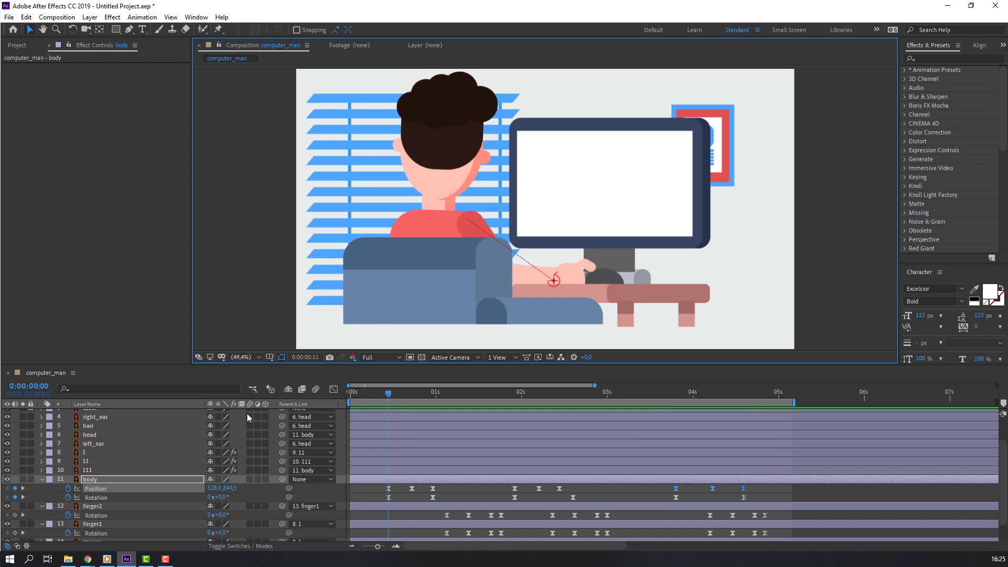
# Collapse the body layer, start keyframing the head's Rotation at 0:00:00:11, and rotate the head clockwise at 0:00:00:24
pyautogui.click(42, 479)
pyautogui.scroll(2, 117, 461)
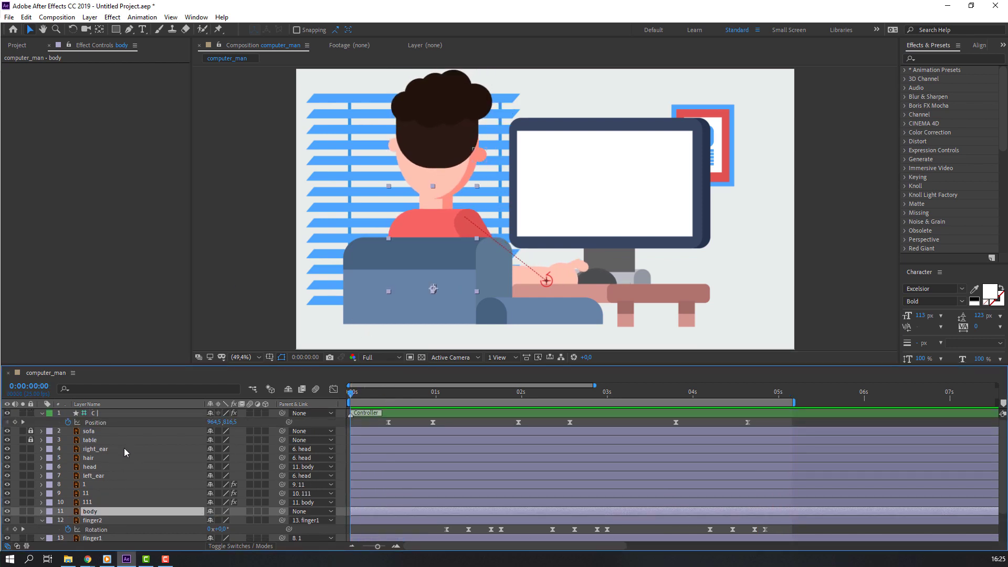
pyautogui.click(102, 467)
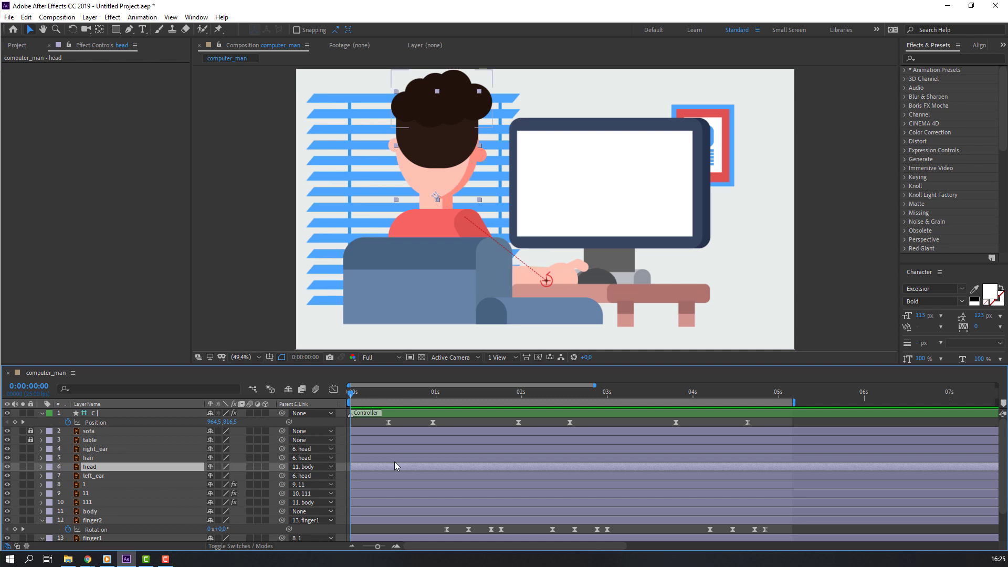
pyautogui.press('r')
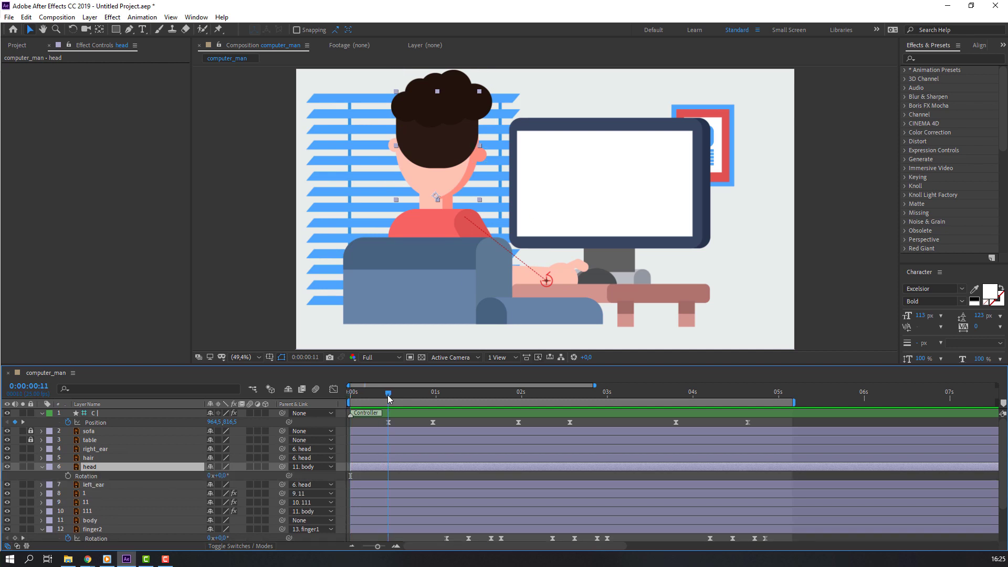
pyautogui.click(67, 476)
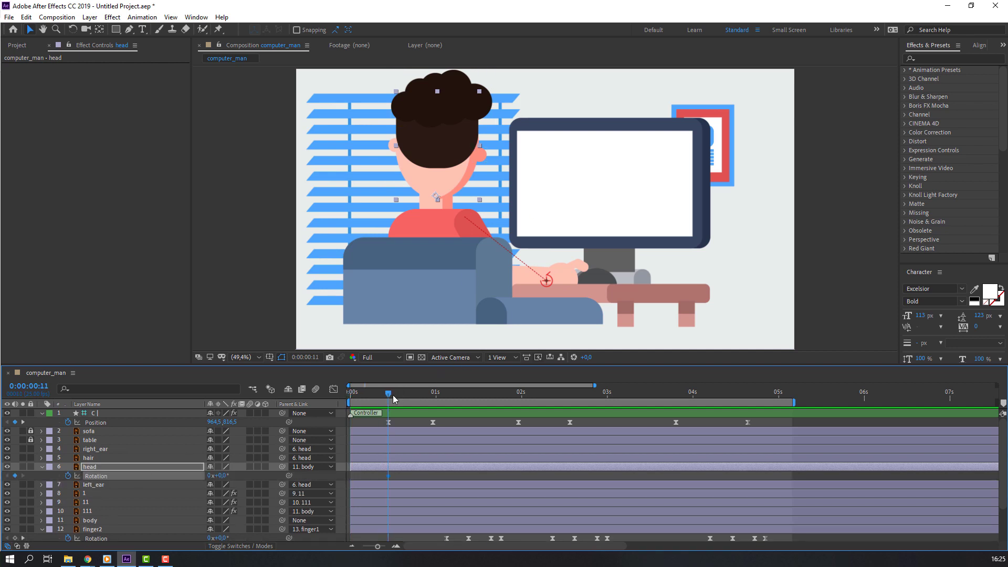
pyautogui.moveTo(392, 395); pyautogui.dragTo(433, 401)
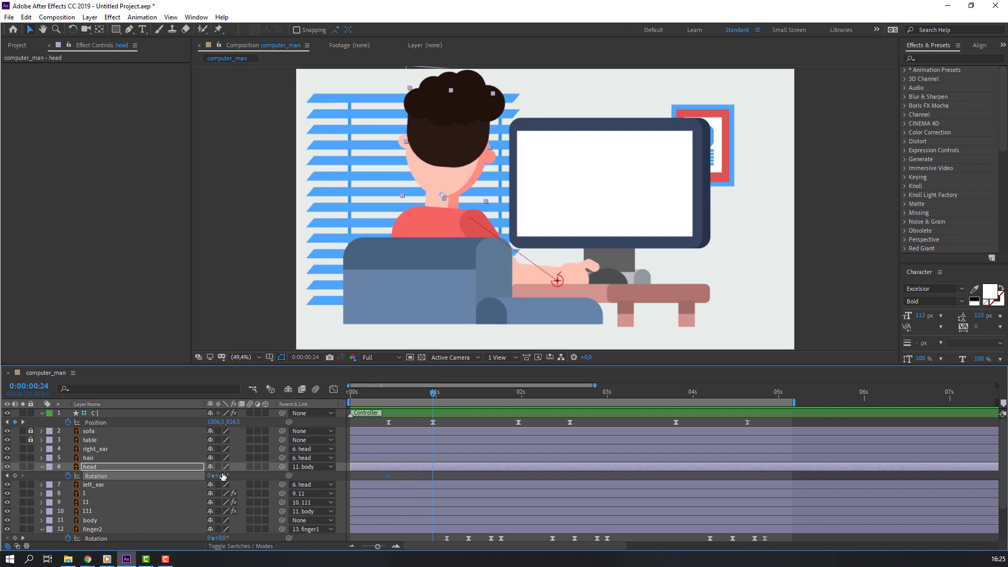
pyautogui.moveTo(224, 476); pyautogui.dragTo(226, 475)
# Hold the head's Rotation with a keyframe at the second arm move's start and set it to -8° at 0:00:02:14
pyautogui.moveTo(369, 398); pyautogui.dragTo(570, 397)
pyautogui.click(15, 476)
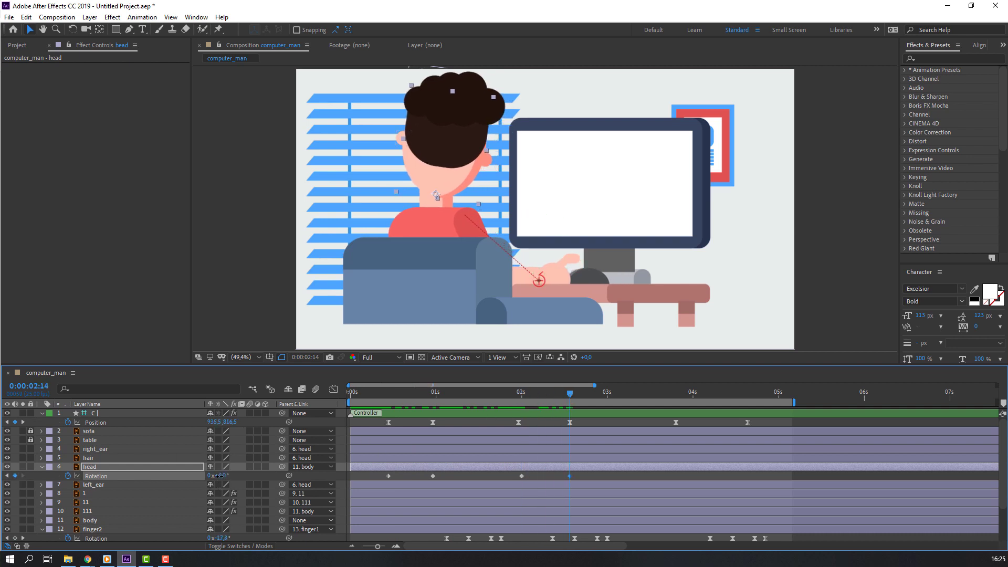
pyautogui.moveTo(218, 475); pyautogui.dragTo(214, 475)
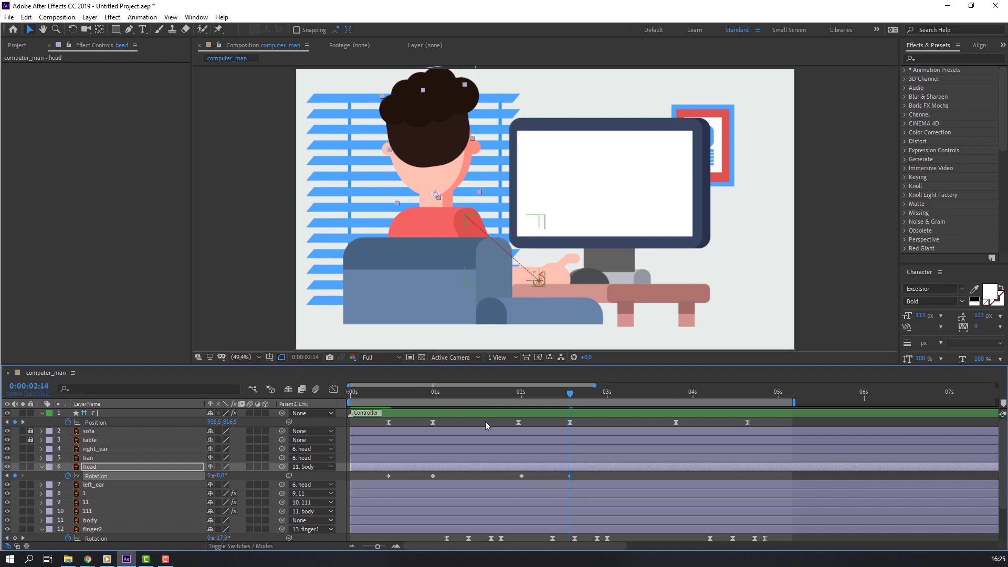
# Keyframe the head's Rotation at the start of the third arm move and set it to 0° at 0:00:04:14
pyautogui.moveTo(570, 394); pyautogui.dragTo(740, 394)
pyautogui.click(220, 475)
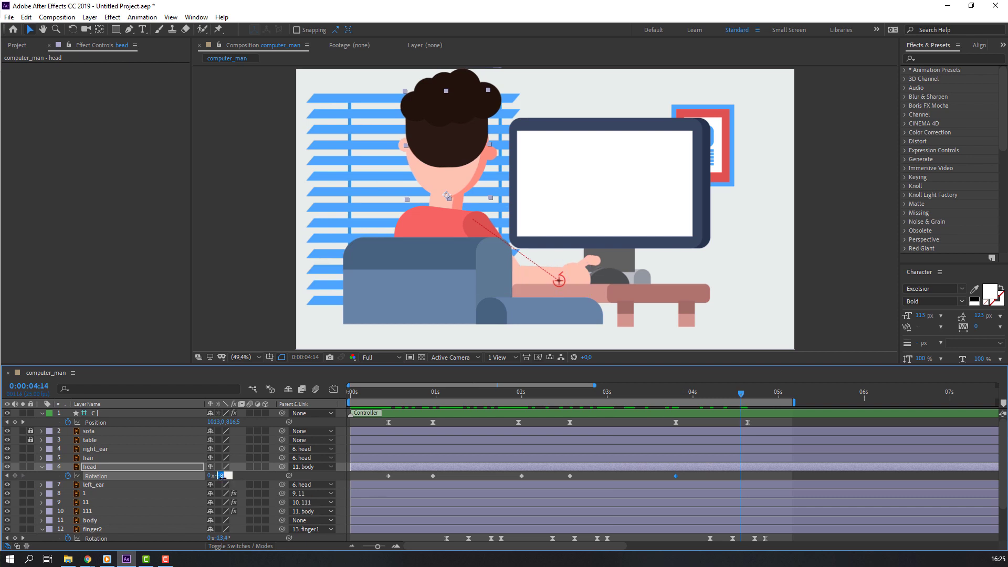
pyautogui.write('0')
pyautogui.press('Return')
# Select all of the head's Rotation keyframes and open their keyframe options
pyautogui.moveTo(760, 473); pyautogui.dragTo(353, 481)
pyautogui.rightClick(389, 476)
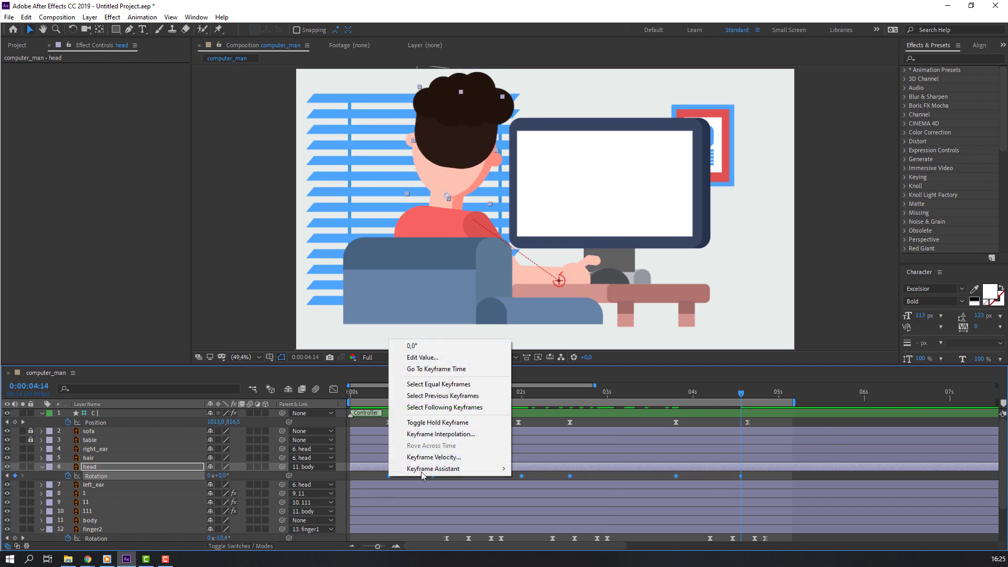